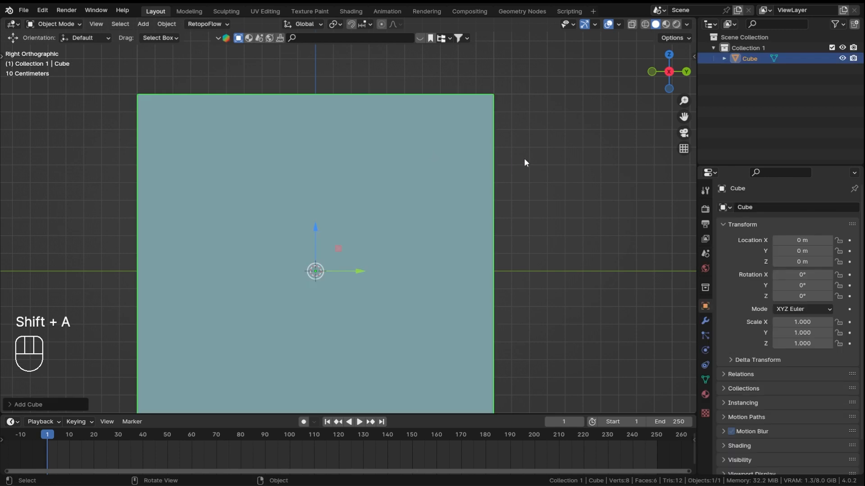
Scale the cube into a long beam along Y, first without affecting Y and then uniformly, to about 0.099 × 0.368 × 0.099.
key(s)
key(shift+y)
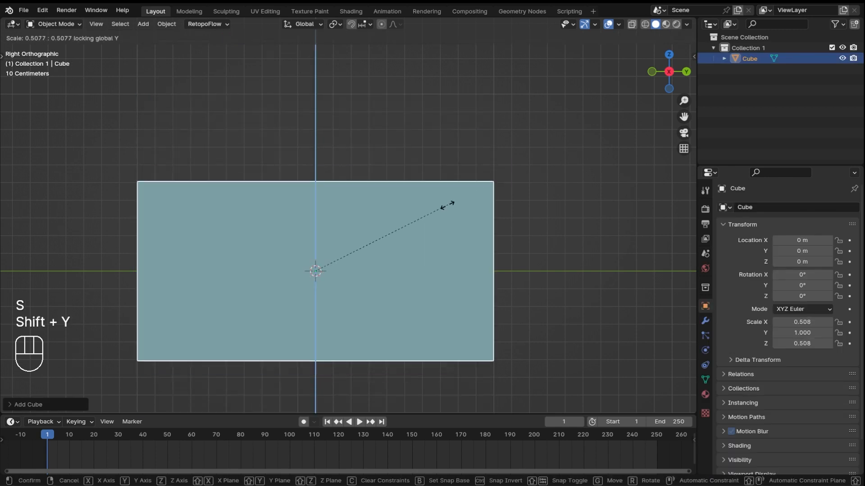
click(392, 238)
key(s)
click(411, 252)
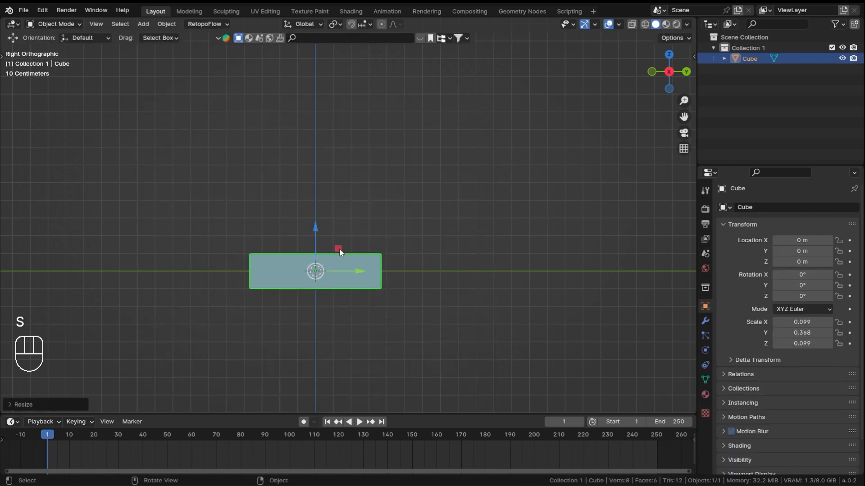
middle_drag(340, 252, 282, 211)
Duplicate the beam, place the copy at its end, and rotate the copy -30° about X so it slopes downward.
key(shift+d)
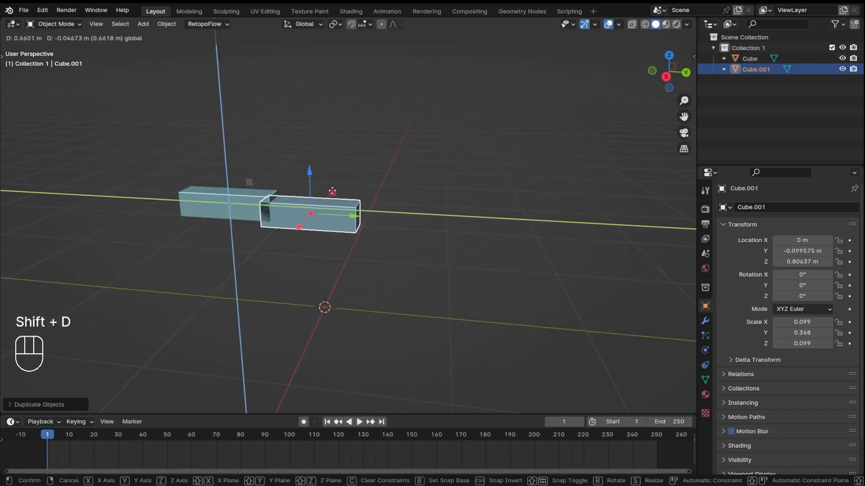
key(r)
key(x)
click(327, 209)
middle_drag(327, 209, 479, 164)
Narrow the sloping beam along X to about 0.9 of its width and apply its rotation and scale.
key(s)
key(x)
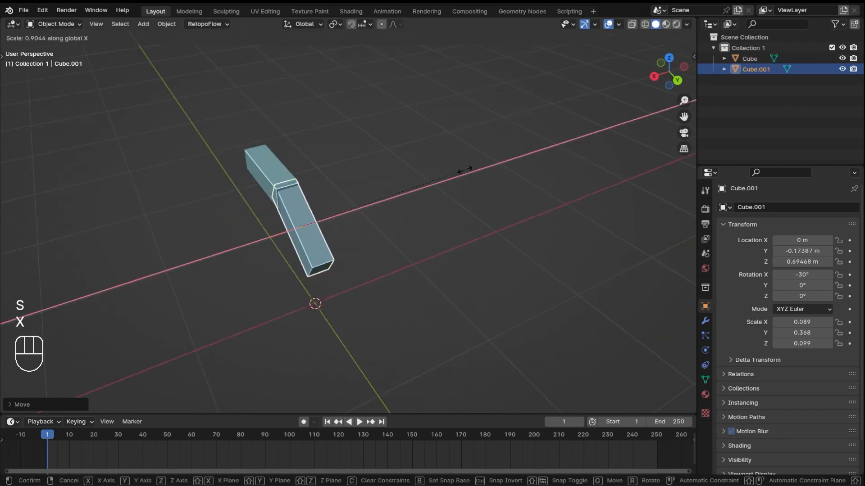
click(464, 170)
key(ctrl+a)
click(310, 231)
middle_drag(310, 231, 383, 202)
Duplicate the first beam and move the copy to the lower end of the sloping beam.
click(243, 174)
key(shift+d)
right_click(324, 156)
drag(244, 152, 395, 195)
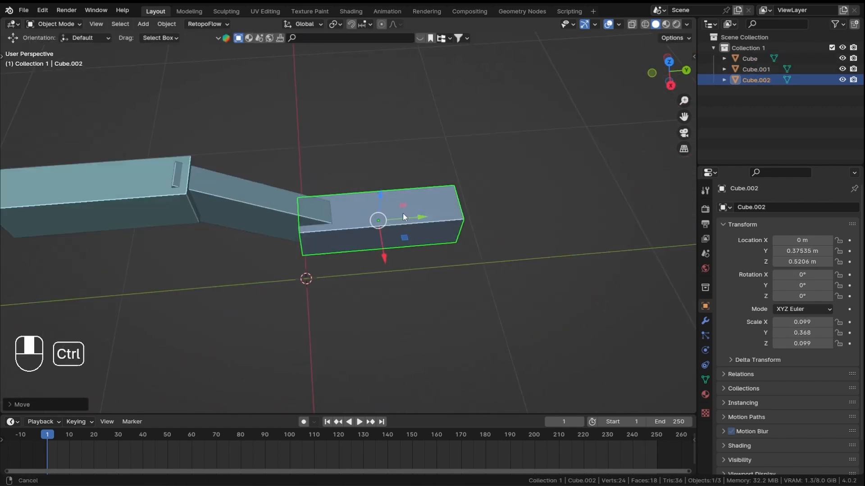
Apply the rotation and scale of the lower beam.
key(ctrl+a)
click(401, 215)
middle_drag(401, 216, 450, 241)
scroll(346, 222, up, 3)
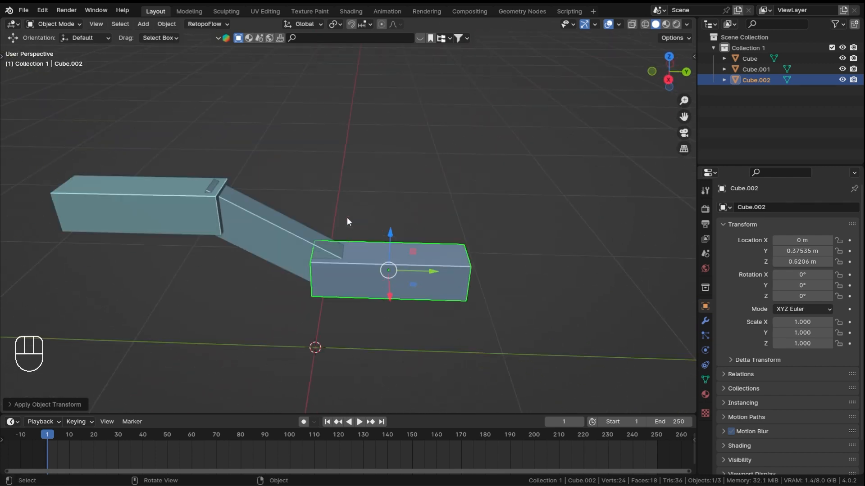
Duplicate Collection 1 with its three beams and exclude the copy, Collection 1.001, from the view layer.
shift+click(280, 215)
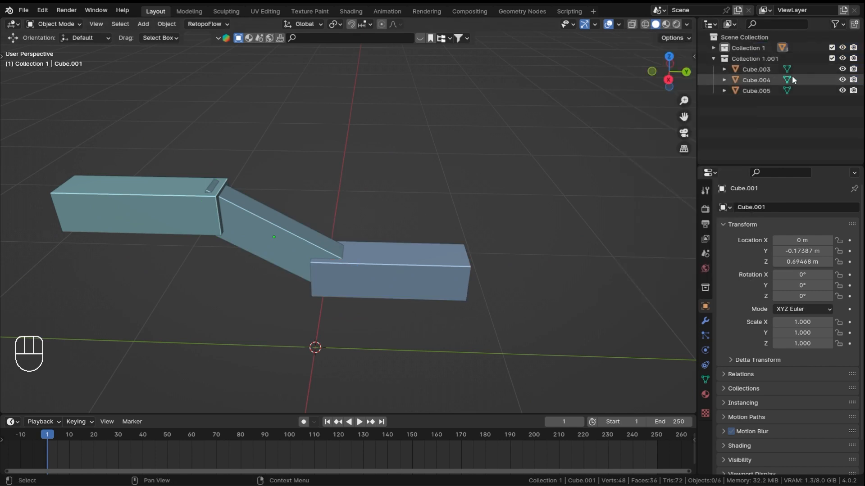
click(714, 59)
click(831, 58)
shift+middle_drag(509, 141, 577, 111)
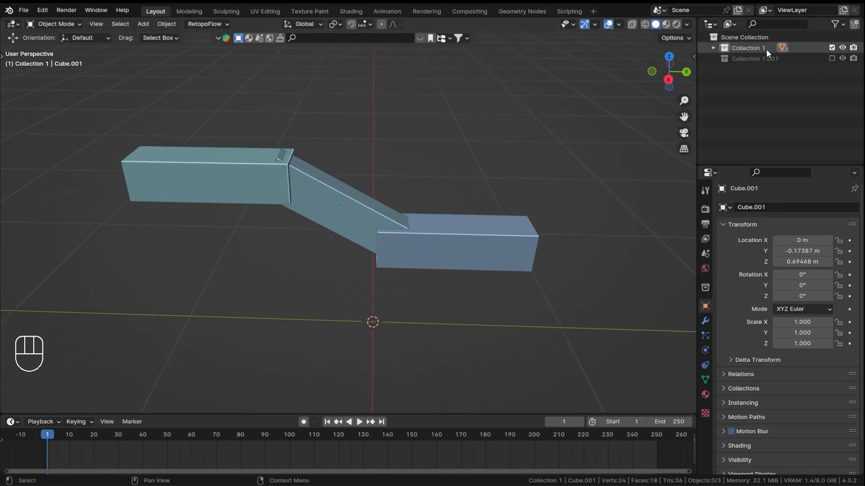
click(714, 48)
scroll(323, 169, down, 3)
ctrl+scroll(379, 251, down, 2)
scroll(431, 122, up, 2)
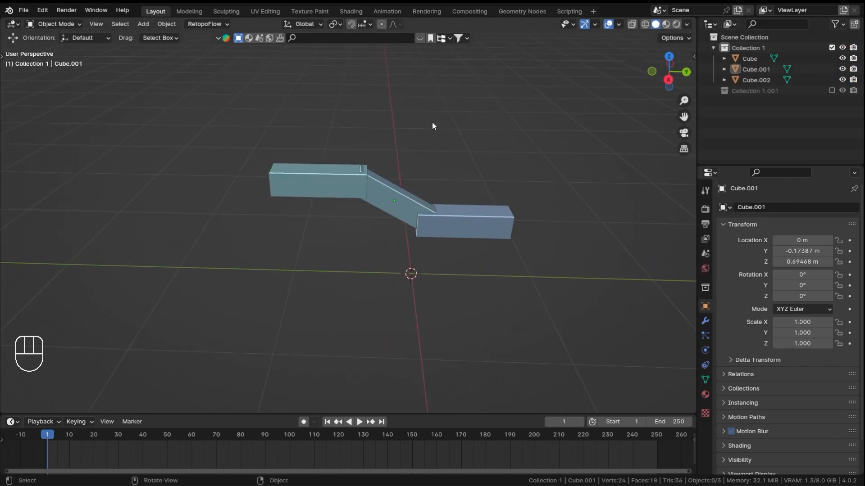
scroll(341, 169, up, 3)
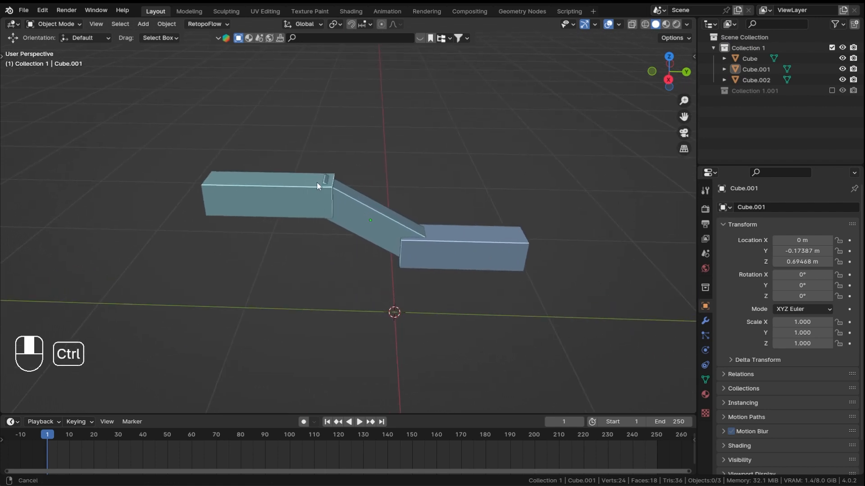
Snap the 3D cursor to the centre of the upper beam's free end face in Edit Mode.
click(235, 192)
middle_drag(235, 193, 287, 161)
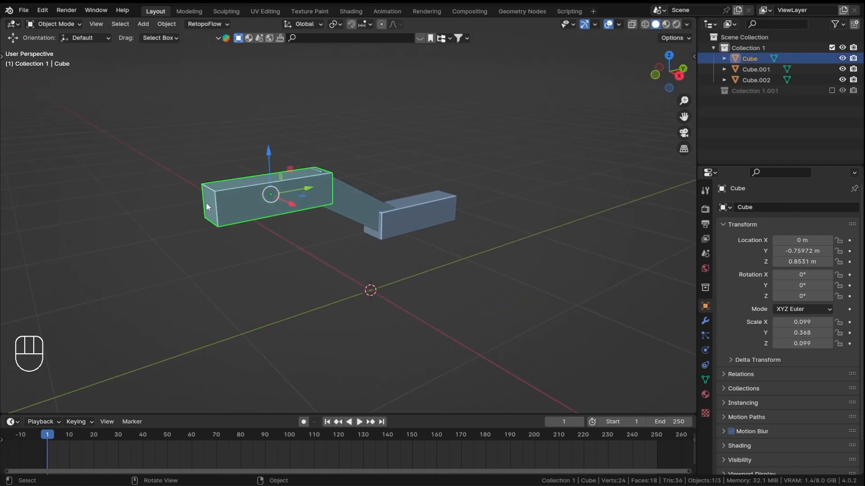
key(Tab)
key(shift+s)
click(294, 251)
key(Tab)
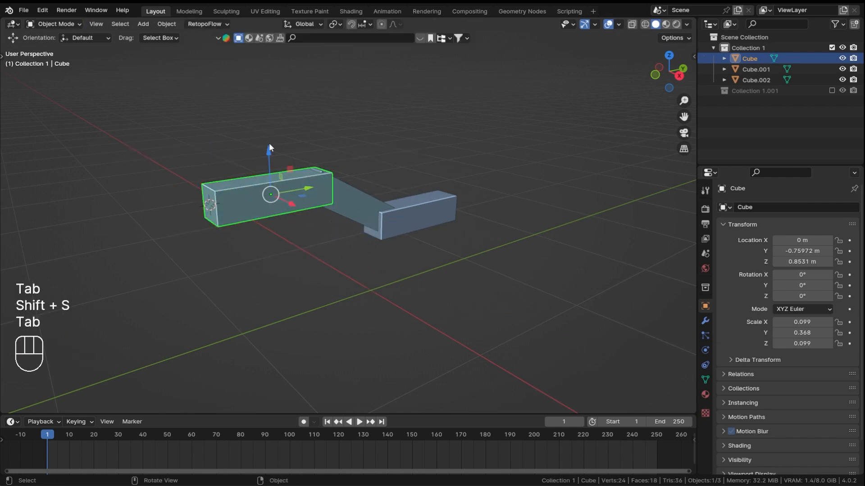
Add an armature at the 3D cursor and move its bone's tip to the far end of the upper beam.
key(shift+a)
mouse_move(253, 162)
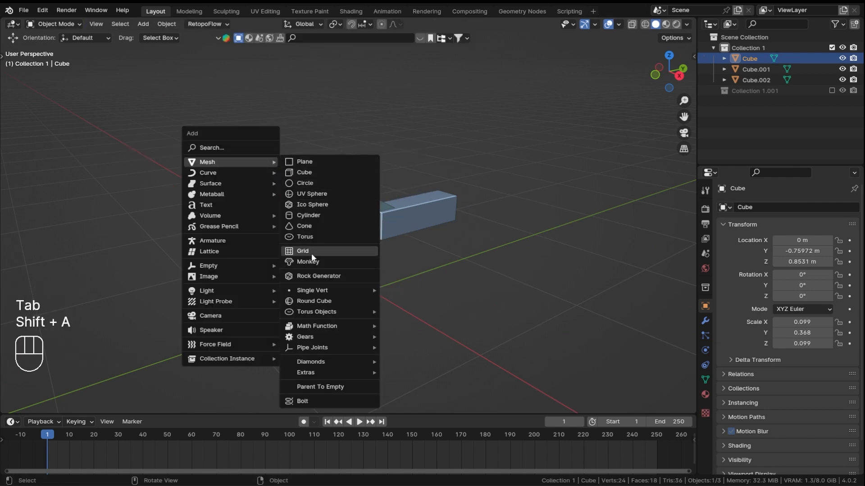
click(267, 240)
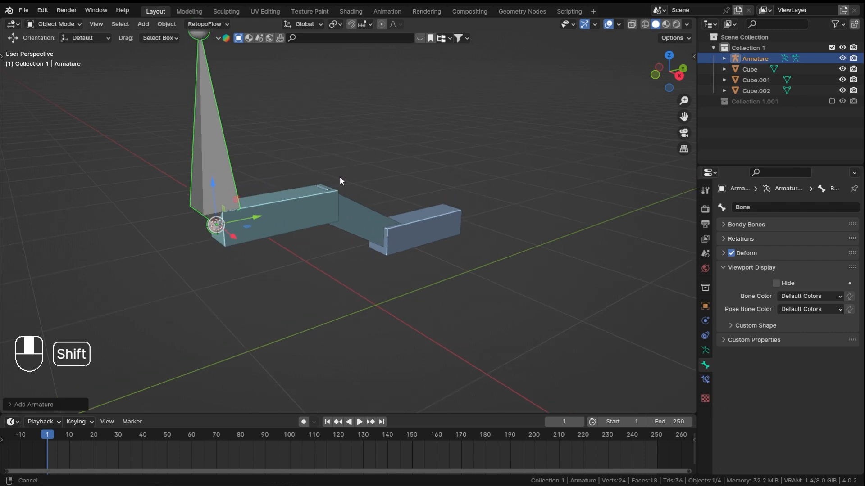
key(KP_3)
key(Tab)
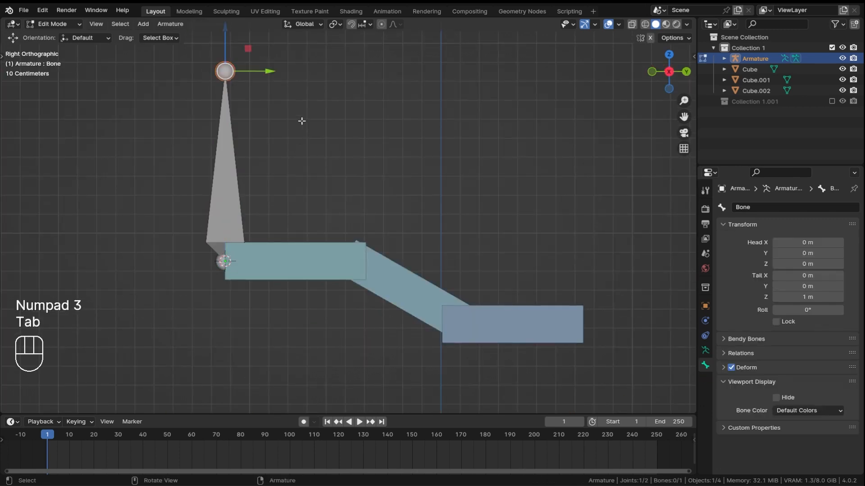
drag(245, 50, 380, 242)
Display the armature in front with wireframe shading, and fine-tune the bone's tip within the overlap with the sloping beam.
click(705, 351)
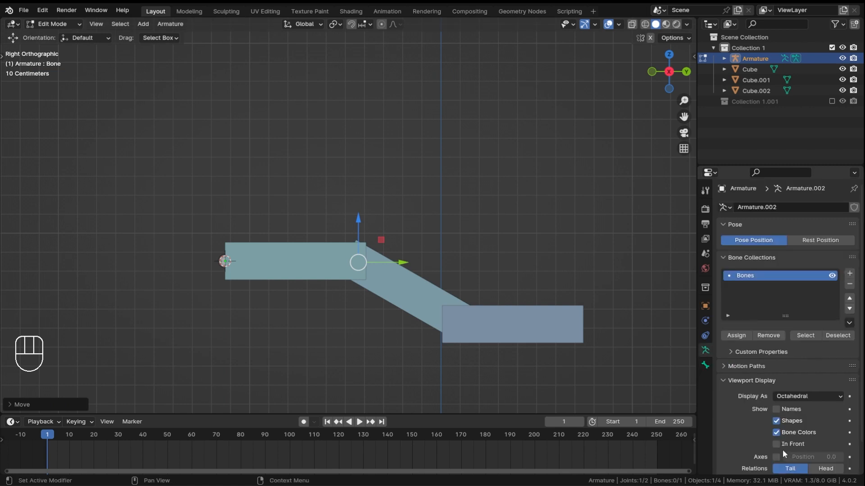
click(782, 446)
shift+middle_drag(445, 284, 440, 240)
ctrl+middle_drag(428, 240, 383, 202)
key(z)
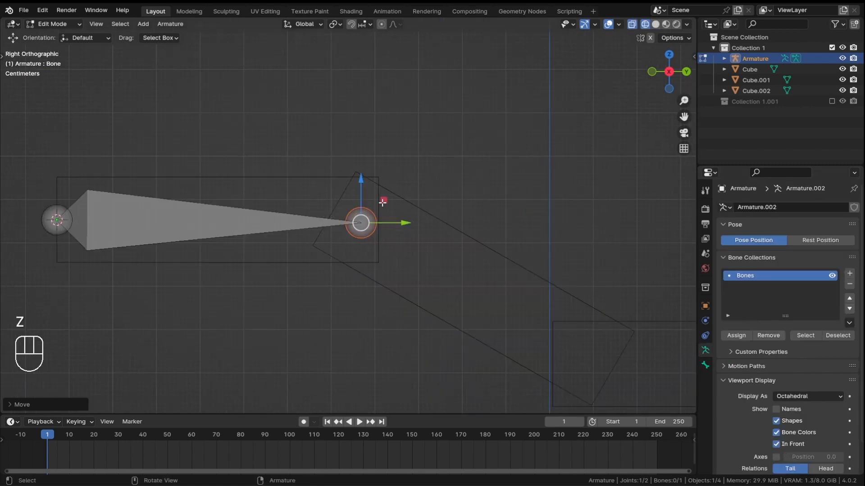
drag(380, 199, 400, 222)
Extrude a second bone about 0.61 m long down the sloping beam, ending in its overlap with the lower beam.
shift+middle_drag(427, 251, 274, 153)
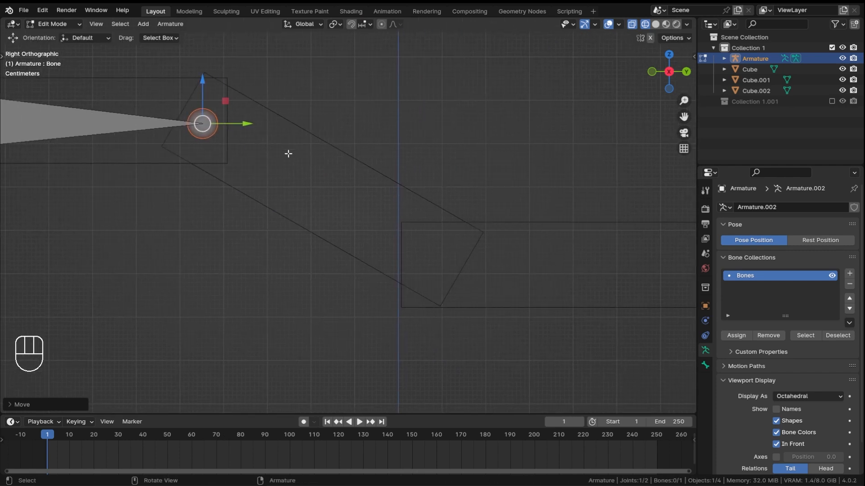
key(e)
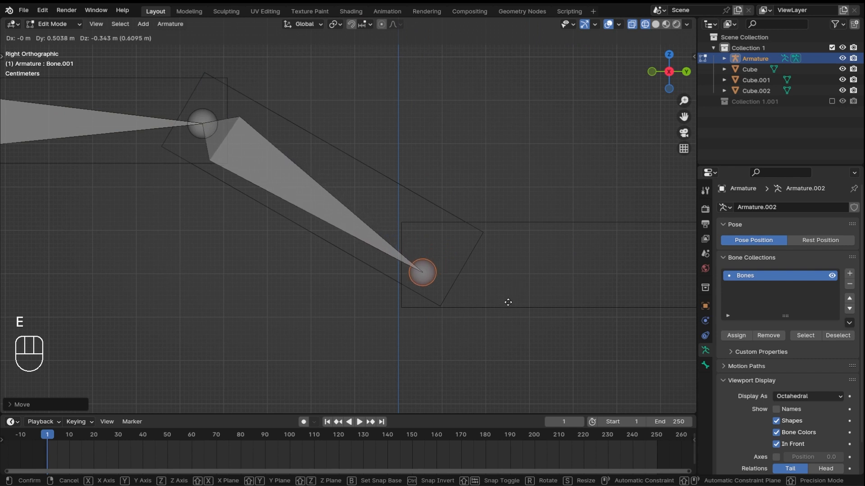
click(518, 289)
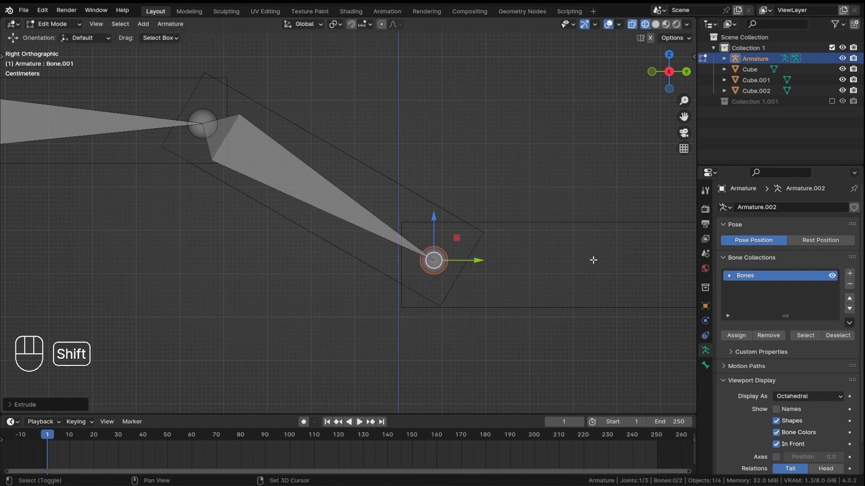
Extrude a third bone about 0.66 m along Y through the lower beam to its far end.
shift+middle_drag(593, 259, 363, 261)
key(e)
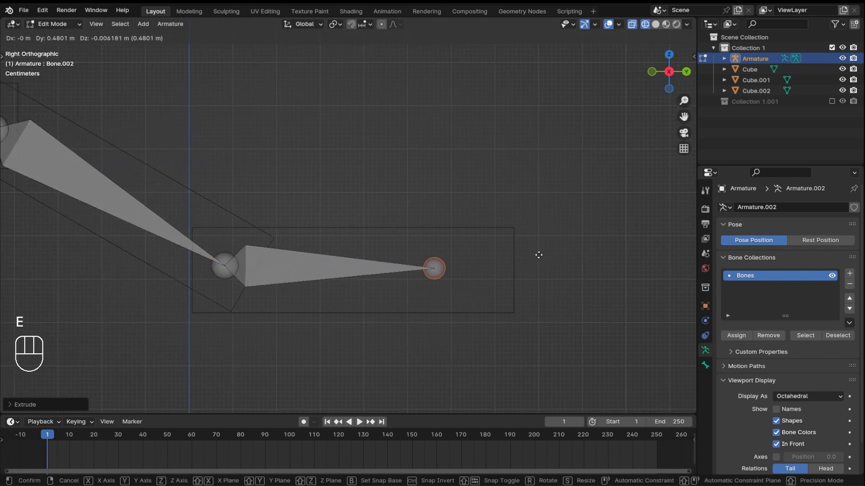
right_click(614, 253)
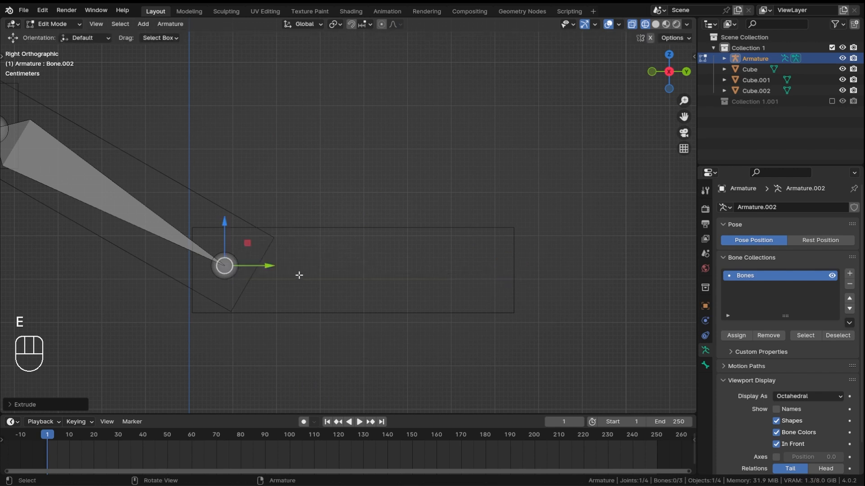
key(e)
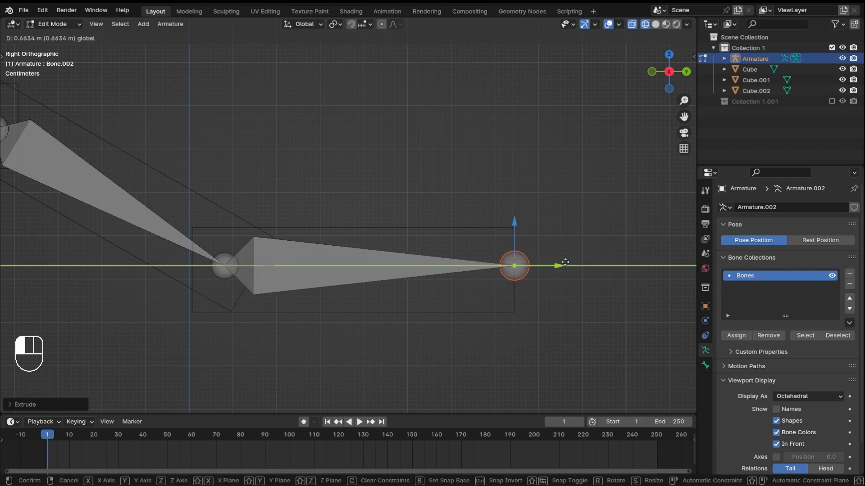
drag(565, 262, 566, 262)
ctrl+middle_drag(475, 191, 432, 273)
shift+middle_drag(335, 256, 337, 220)
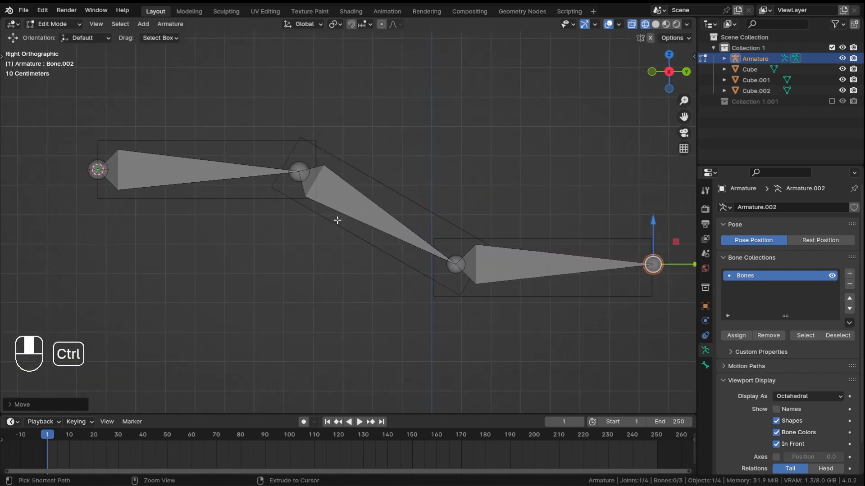
Return the armature to Object Mode and restore solid shading with X-ray off.
ctrl+middle_drag(394, 148, 388, 225)
key(ctrl+Tab)
click(367, 161)
click(404, 196)
middle_drag(360, 199, 383, 193)
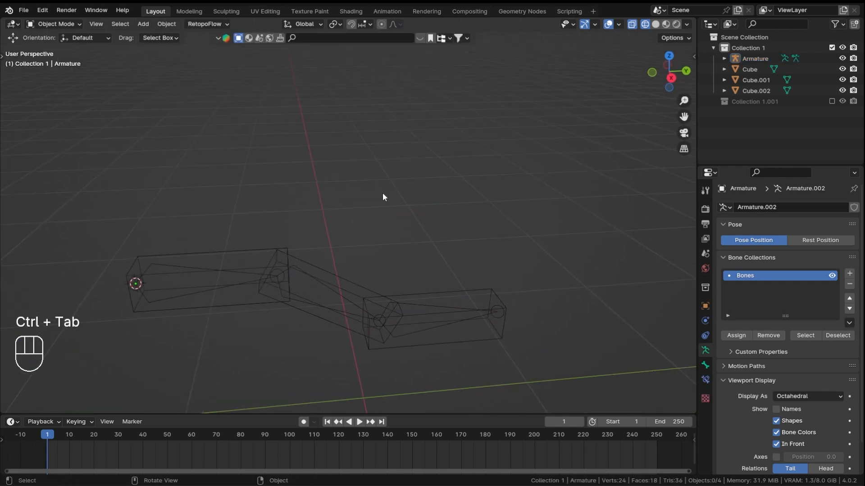
key(alt+z)
key(z)
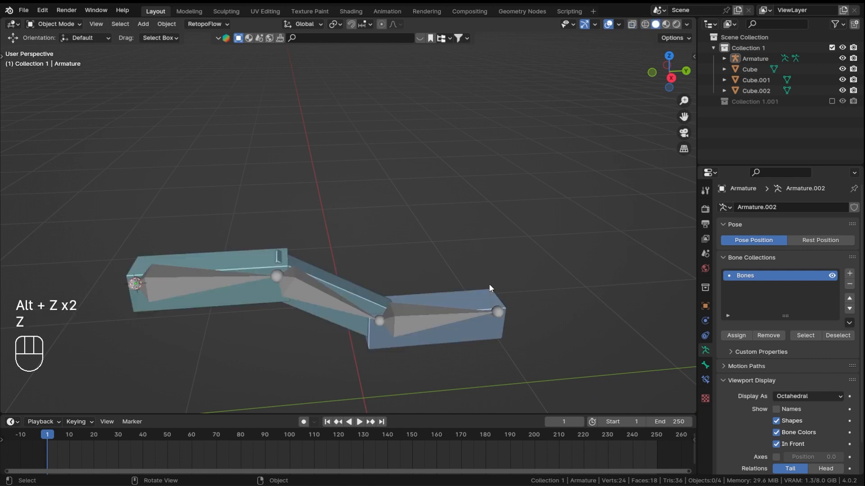
Duplicate the armature in place and move the copy into the excluded Collection 1.001.
mouse_move(352, 284)
shift+middle_down()
mouse_move(318, 284)
mouse_move(309, 247)
shift+middle_up()
click(310, 242)
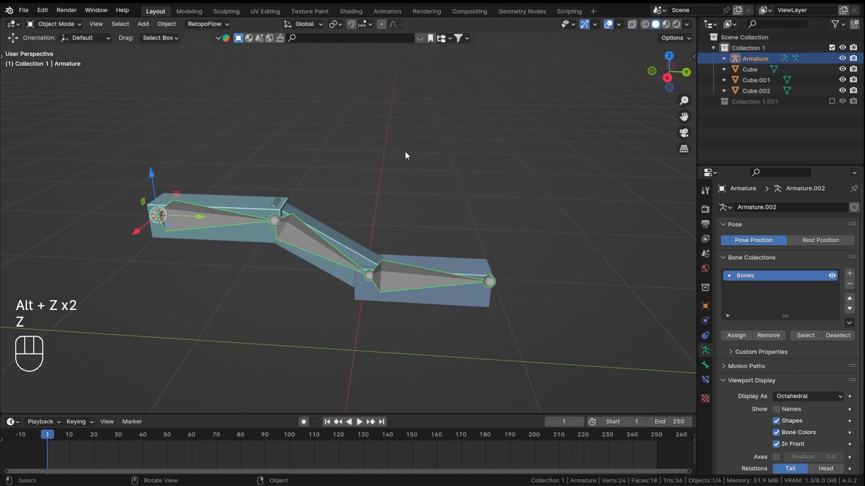
key(shift+d)
right_click(496, 135)
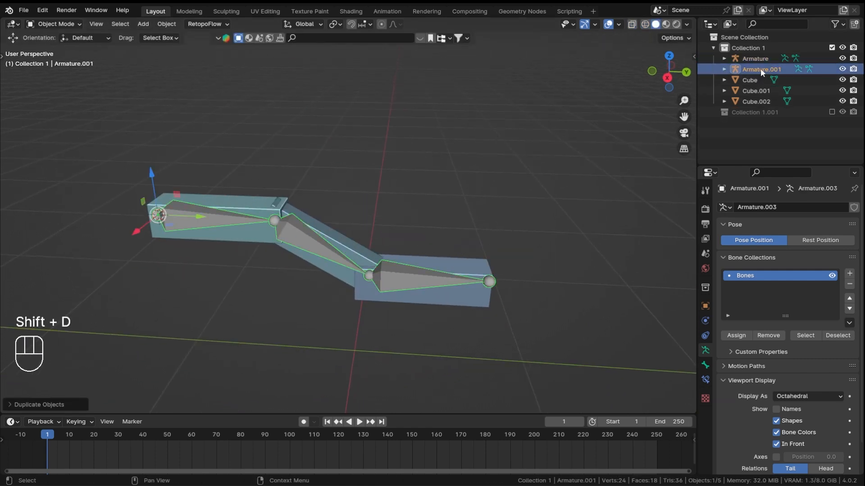
drag(760, 69, 764, 110)
shift+middle_drag(352, 140, 490, 155)
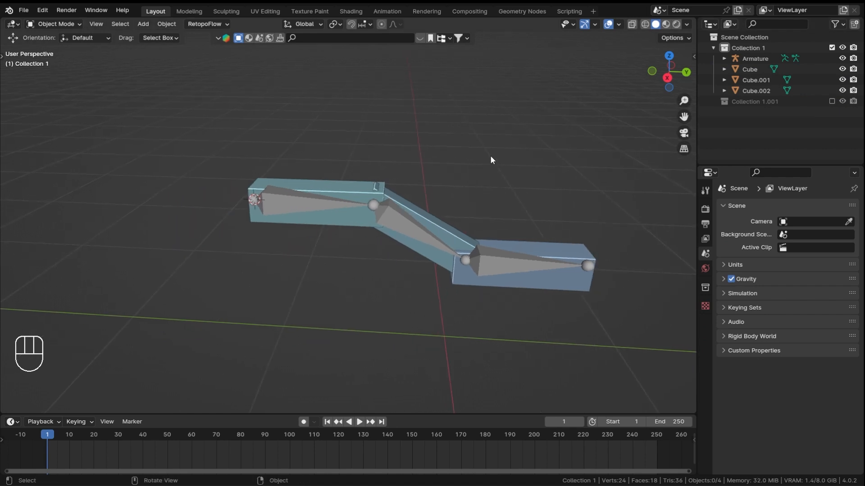
Put the armature in Pose Mode and select the bone inside the upper beam.
ctrl+middle_drag(425, 208, 347, 205)
click(352, 224)
click(337, 220)
key(ctrl+Tab)
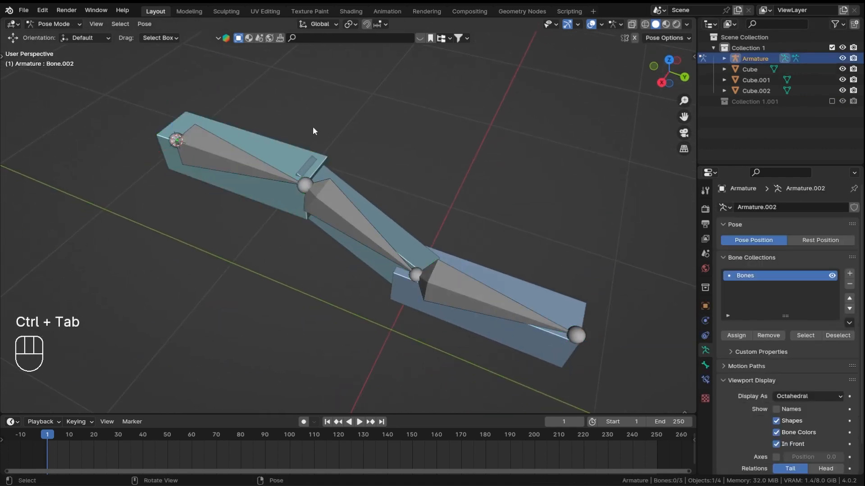
shift+middle_drag(338, 140, 374, 171)
click(263, 196)
middle_drag(268, 190, 301, 161)
ctrl+middle_drag(354, 139, 304, 181)
Parent the upper beam to the armature's selected bone in Object Mode, using the Bone option.
key(ctrl+Tab)
click(347, 187)
click(267, 167)
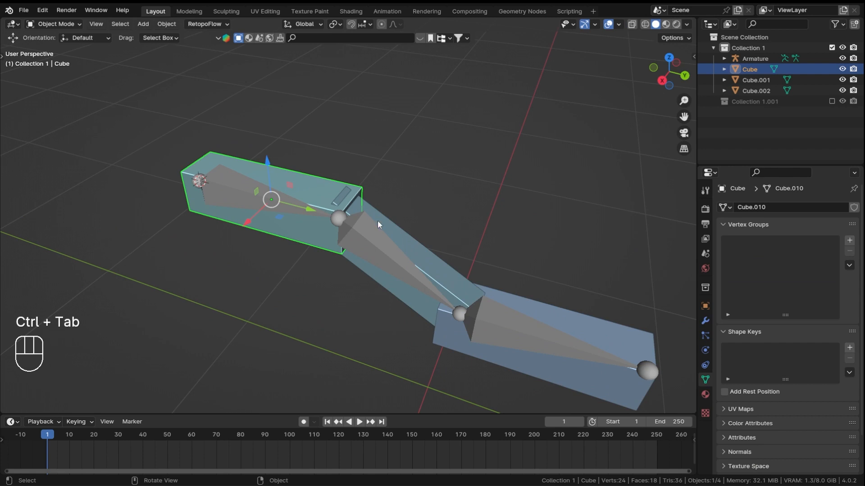
shift+click(377, 258)
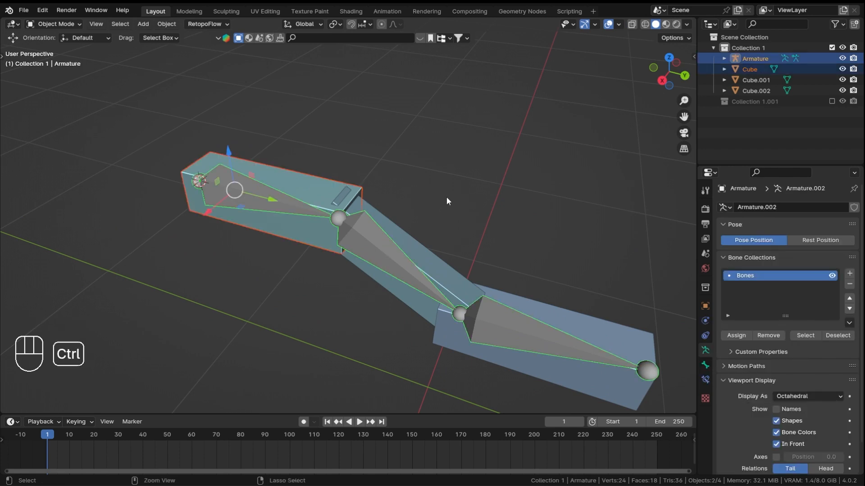
key(ctrl+p)
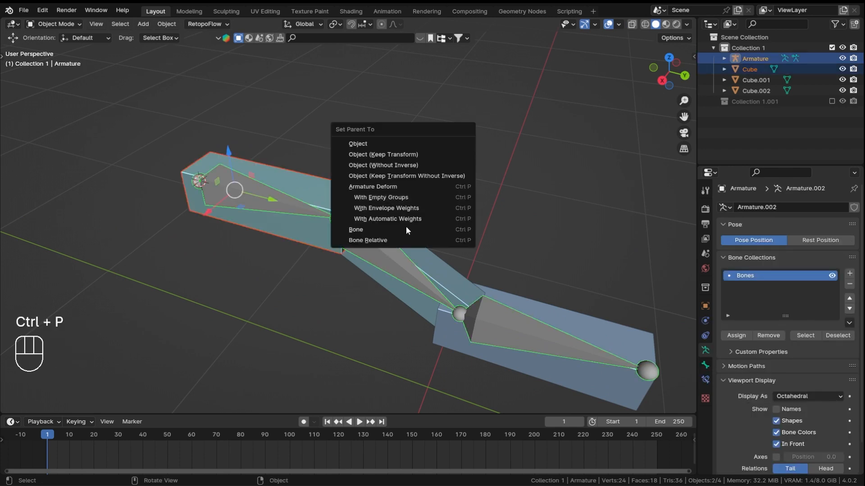
click(373, 231)
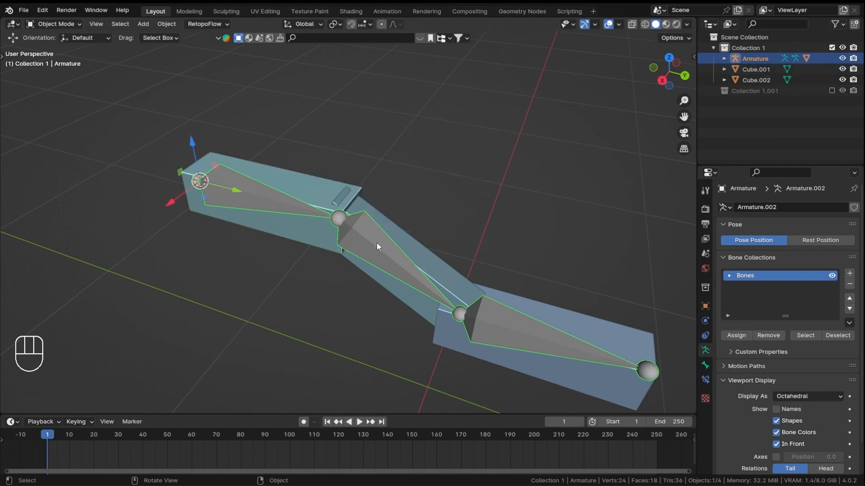
Put the armature in Pose Mode and test-rotate the upper bone, cancelling the rotation.
key(ctrl+Tab)
middle_drag(379, 242, 356, 166)
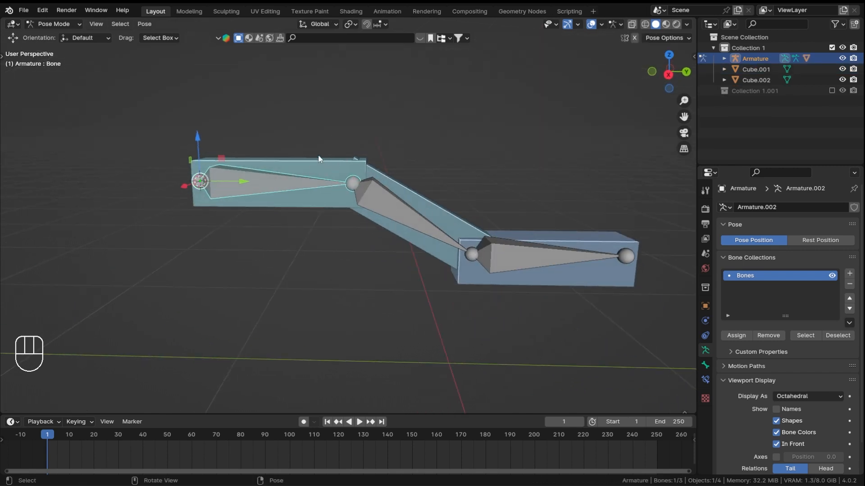
key(r)
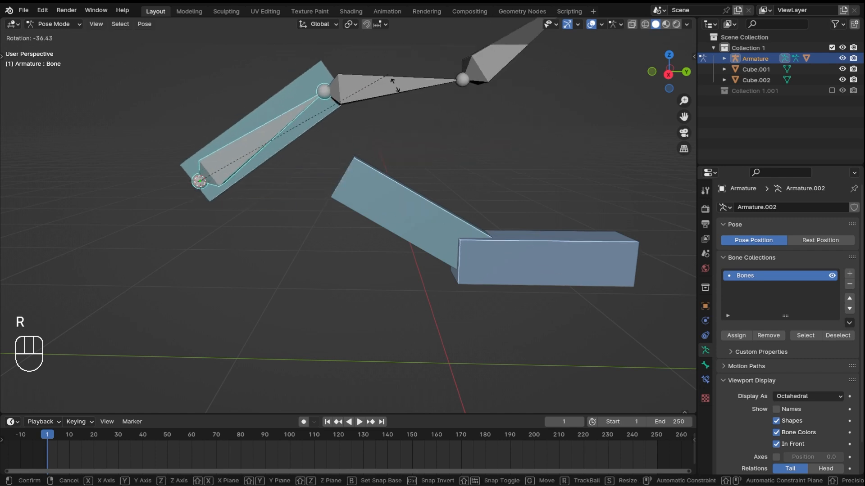
right_click(448, 138)
middle_drag(448, 141, 343, 207)
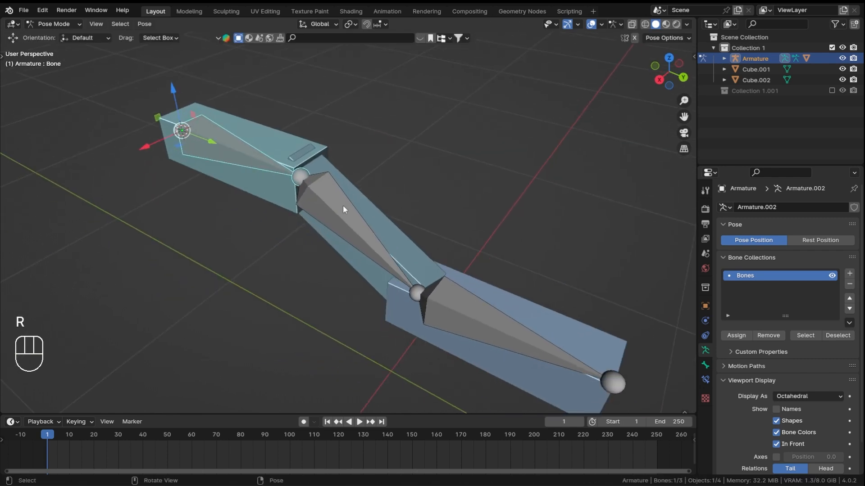
Select the middle bone and parent the middle beam to it in Object Mode, using the Bone option.
click(338, 213)
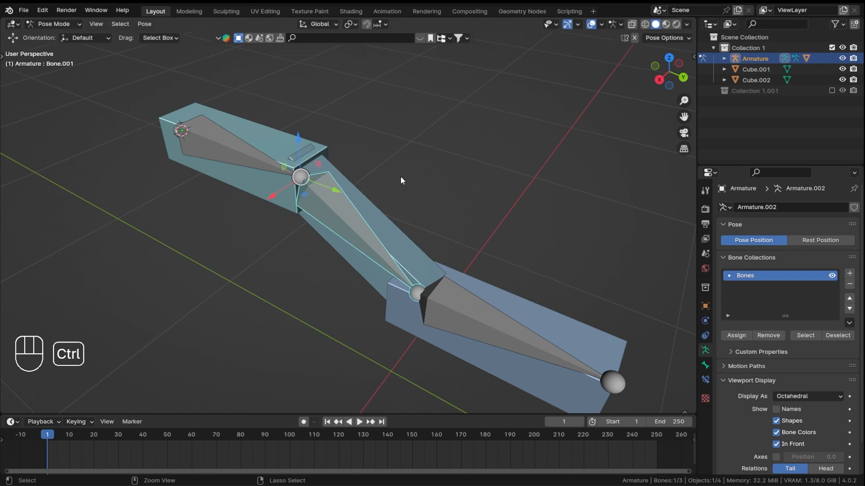
key(ctrl+Tab)
click(381, 223)
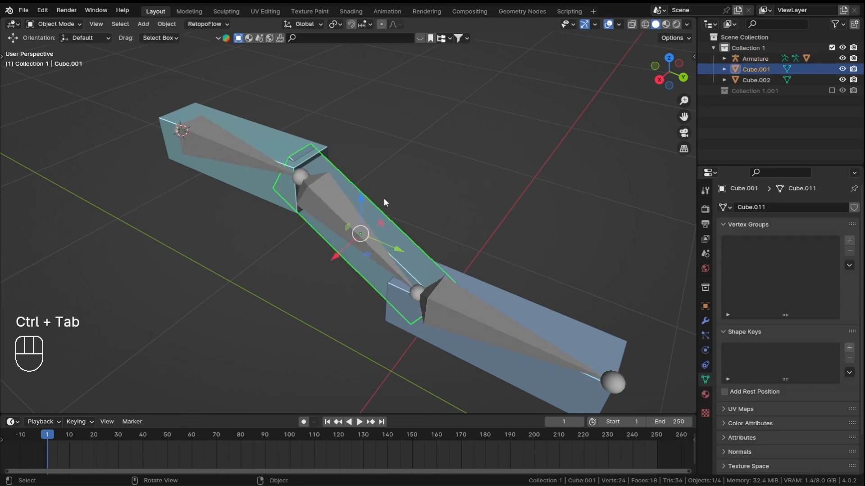
middle_drag(413, 225, 417, 215)
shift+click(346, 219)
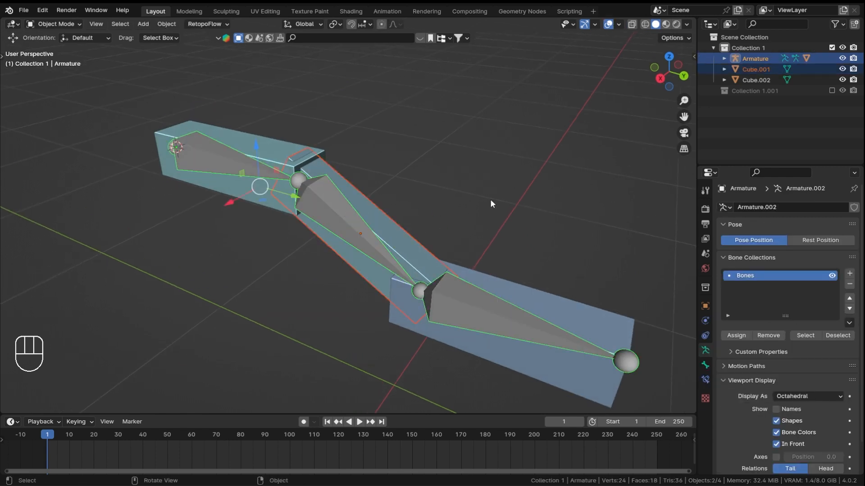
key(ctrl+p)
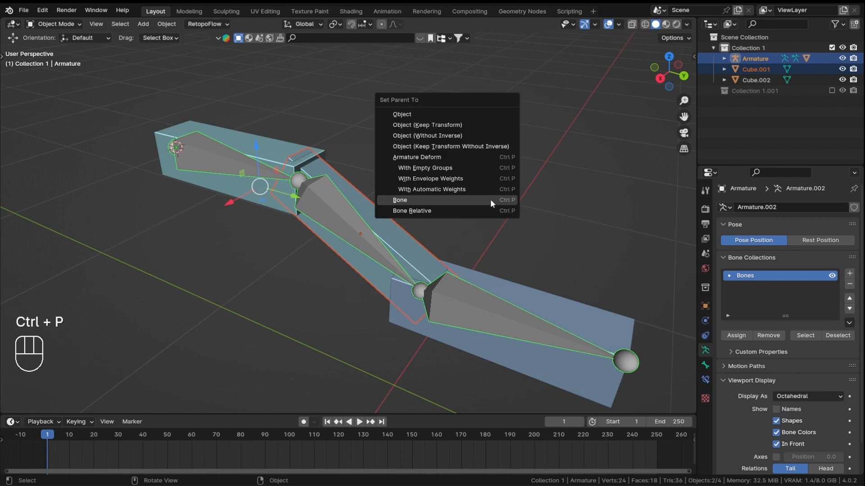
click(491, 201)
Return the armature to Pose Mode and test-rotate the upper bone with both parented beams, cancelling the rotation.
middle_drag(485, 204, 461, 166)
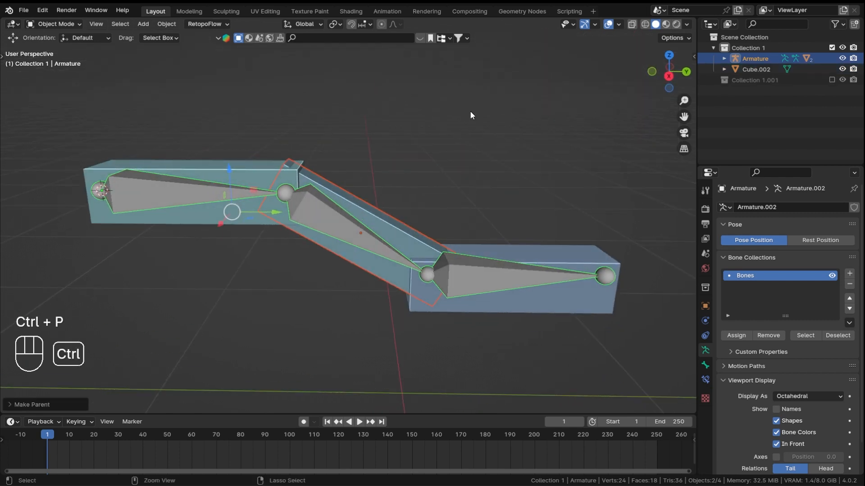
ctrl+middle_drag(470, 112, 470, 150)
click(469, 153)
click(452, 258)
key(ctrl+Tab)
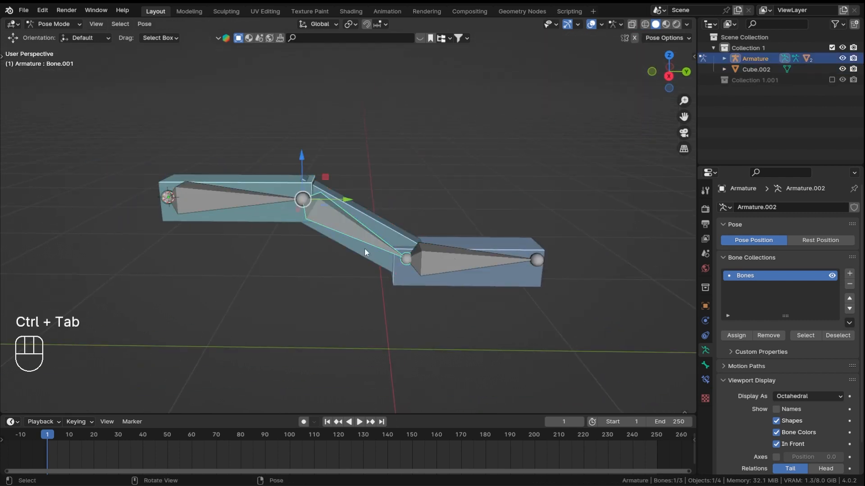
click(280, 196)
key(r)
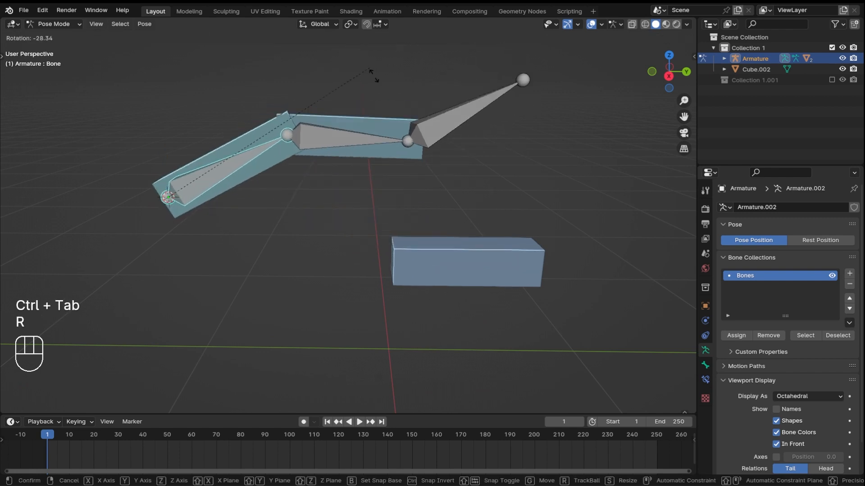
right_click(385, 189)
Test-rotate the middle bone and cancel the rotation.
middle_drag(367, 218, 364, 195)
click(467, 255)
key(r)
key(r)
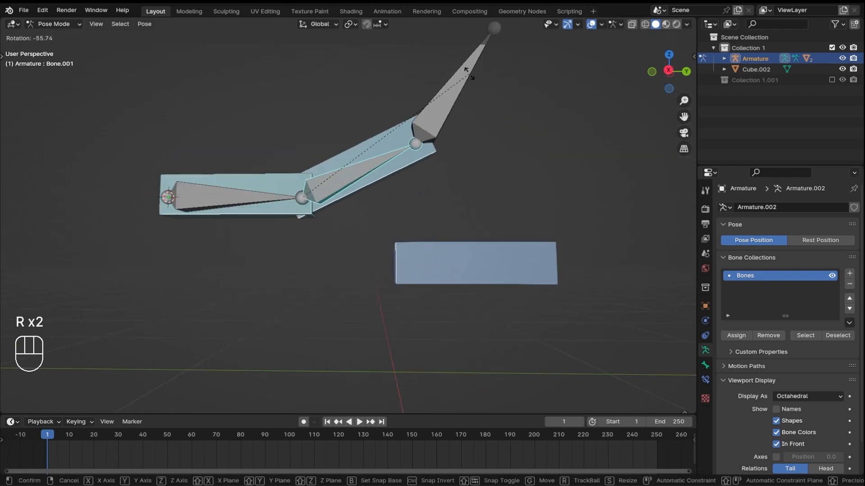
right_click(453, 231)
Select the bone inside the lower beam and try rotating it, cancelling the rotation.
middle_drag(469, 191, 461, 271)
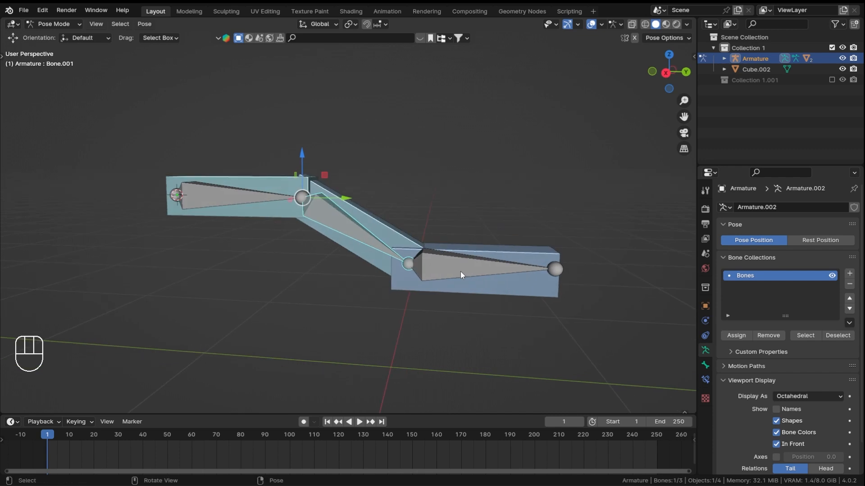
click(460, 271)
key(r)
right_click(525, 214)
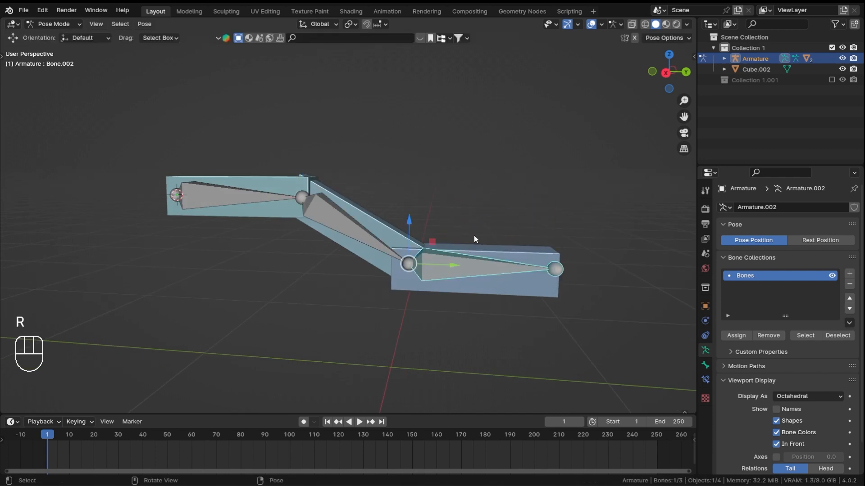
Parent the lower beam to the armature's selected bone in Object Mode, using the Bone option, and clear the selection.
middle_drag(474, 238, 481, 290)
key(ctrl+Tab)
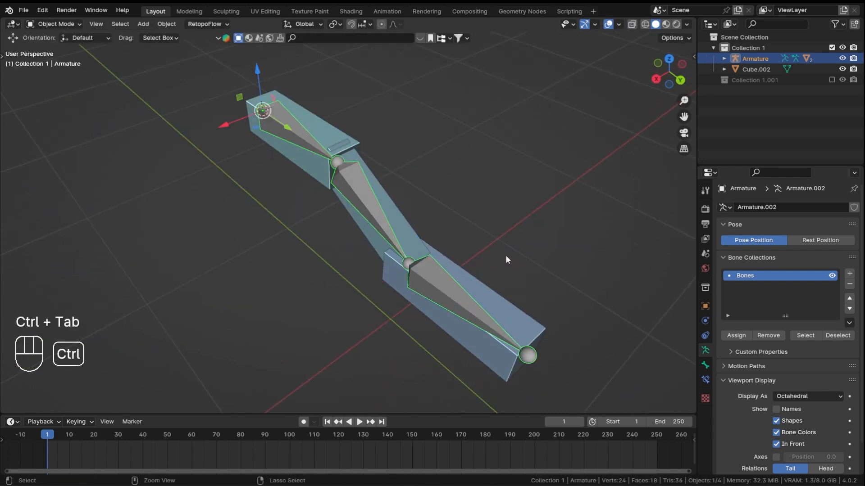
click(493, 312)
middle_drag(556, 331, 469, 308)
shift+click(425, 282)
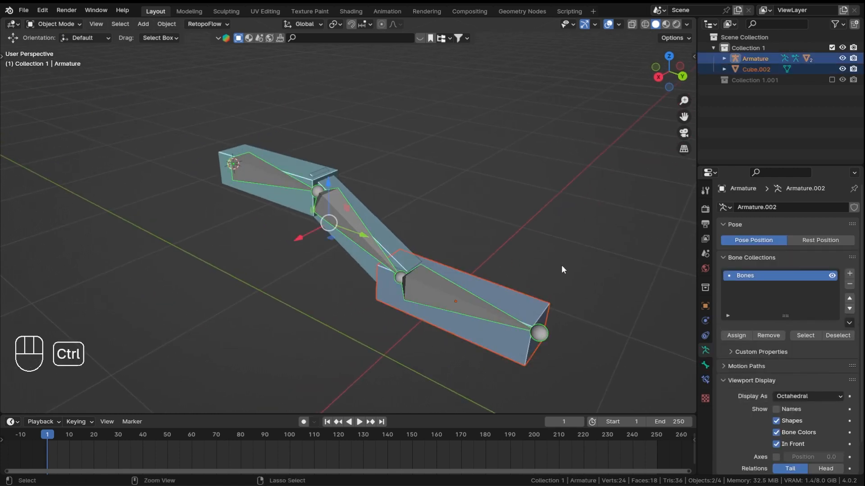
key(ctrl+p)
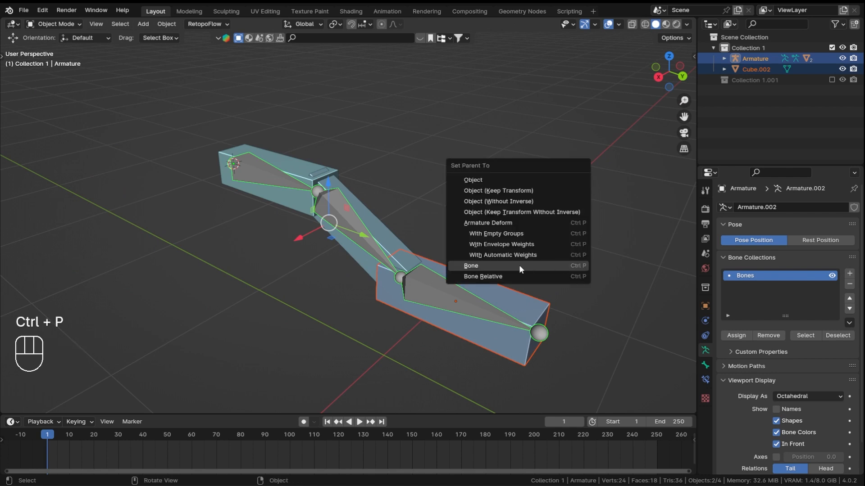
click(501, 263)
click(497, 258)
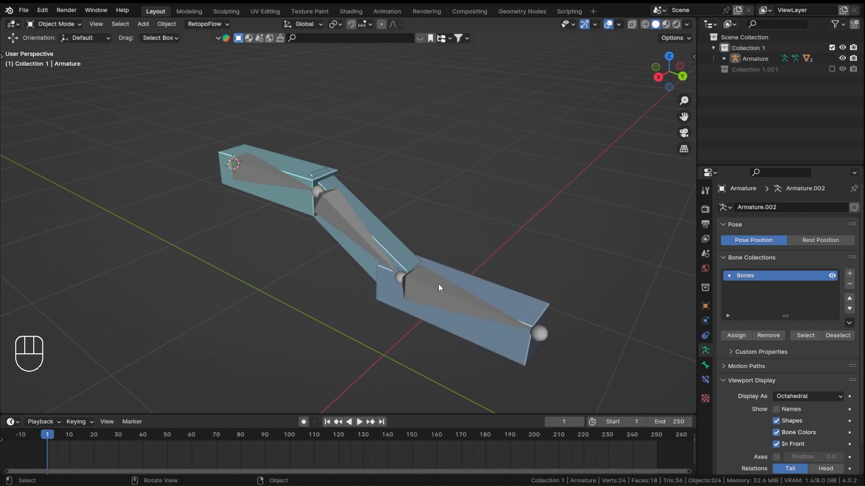
Put the armature in Pose Mode and test-rotate the lower bone, cancelling the rotation.
click(439, 284)
key(ctrl+Tab)
middle_drag(315, 261, 423, 222)
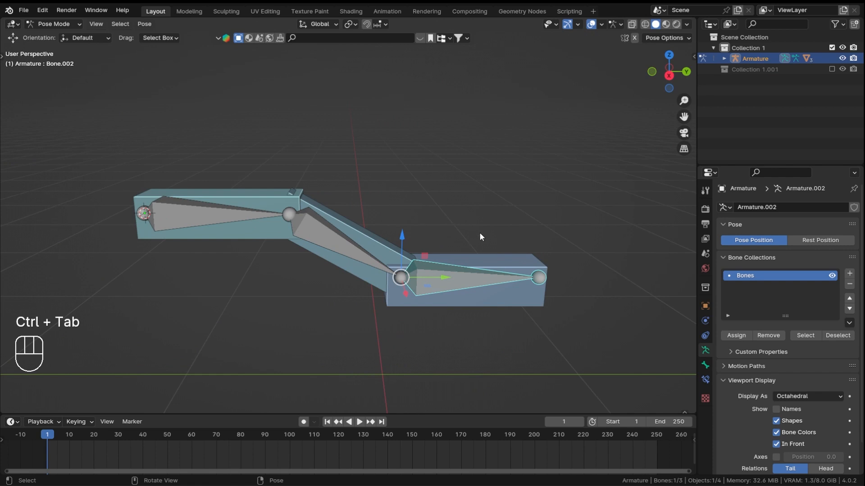
middle_drag(480, 233, 469, 206)
key(r)
right_click(412, 190)
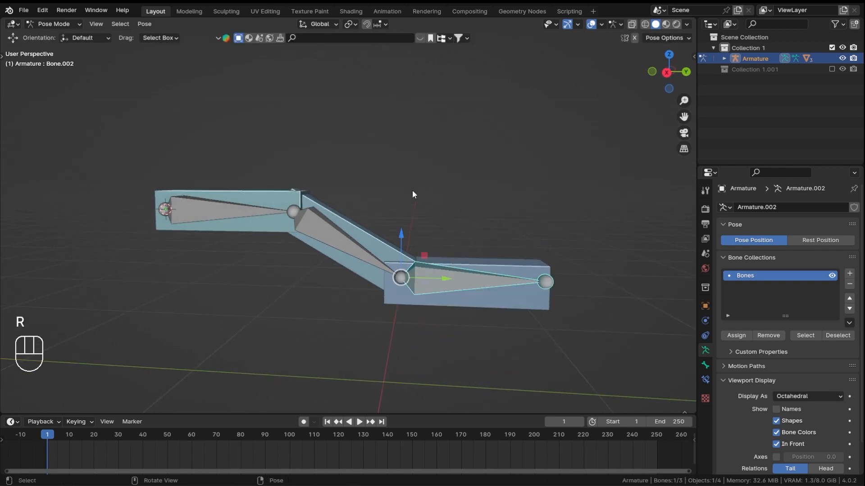
Test-rotate the middle bone and the upper bone in turn, cancelling each rotation.
click(382, 251)
key(r)
right_click(352, 259)
click(263, 212)
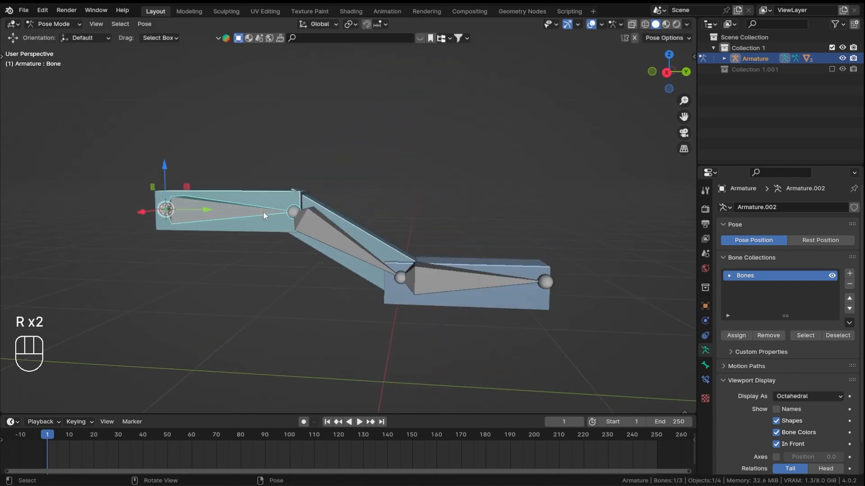
key(r)
right_click(380, 266)
ctrl+middle_drag(375, 147, 378, 195)
middle_drag(380, 191, 437, 171)
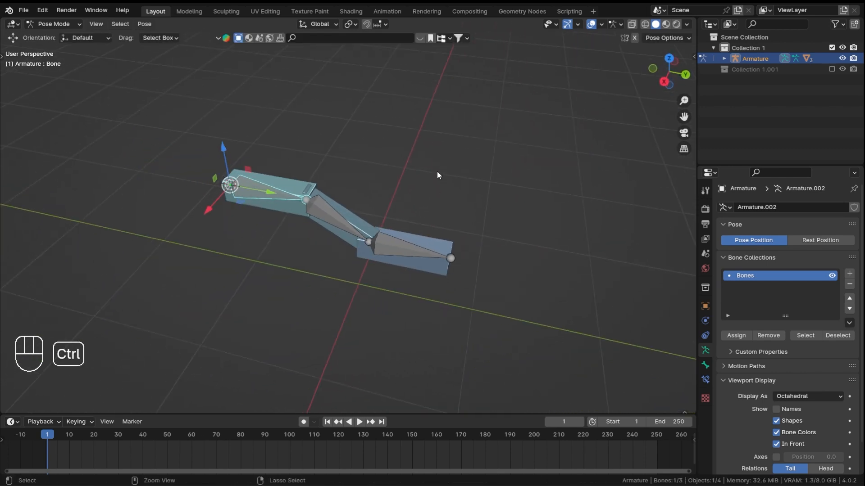
Return to Object Mode, exclude Collection 1 and enable Collection 1.001 in the view layer.
key(ctrl+Tab)
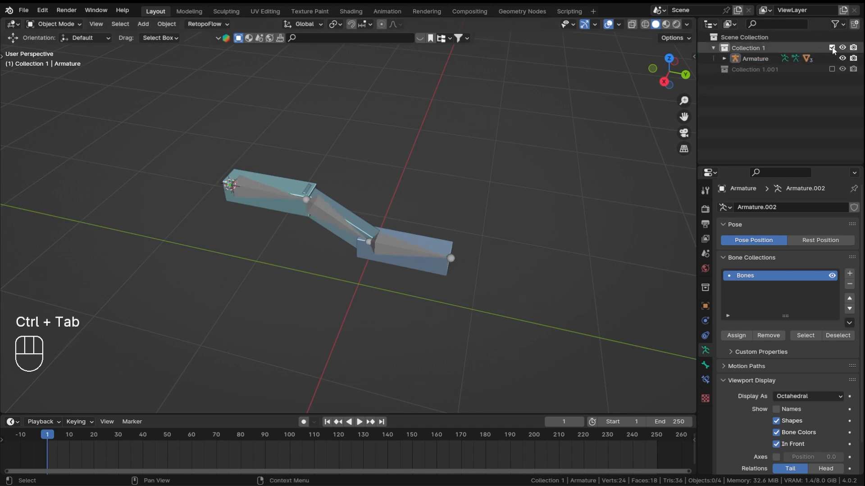
click(832, 47)
click(832, 59)
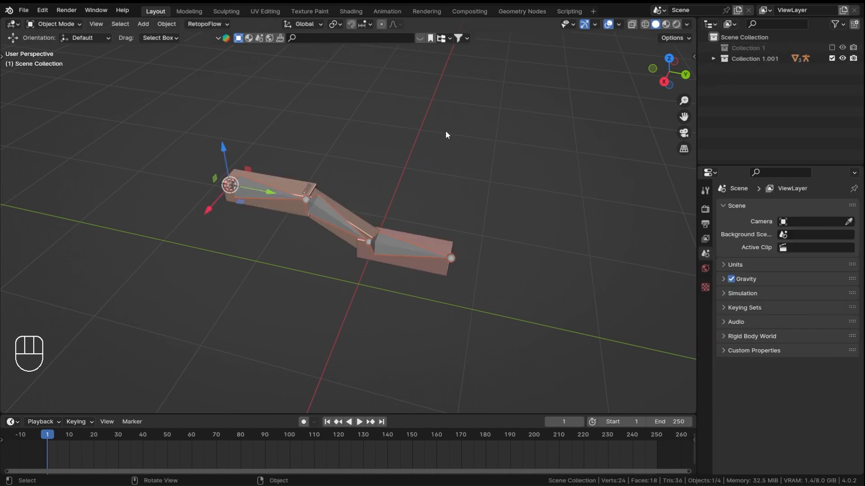
Duplicate Collection 1.001 and exclude the copy from the view layer.
ctrl+middle_drag(445, 131, 405, 234)
right_click(753, 58)
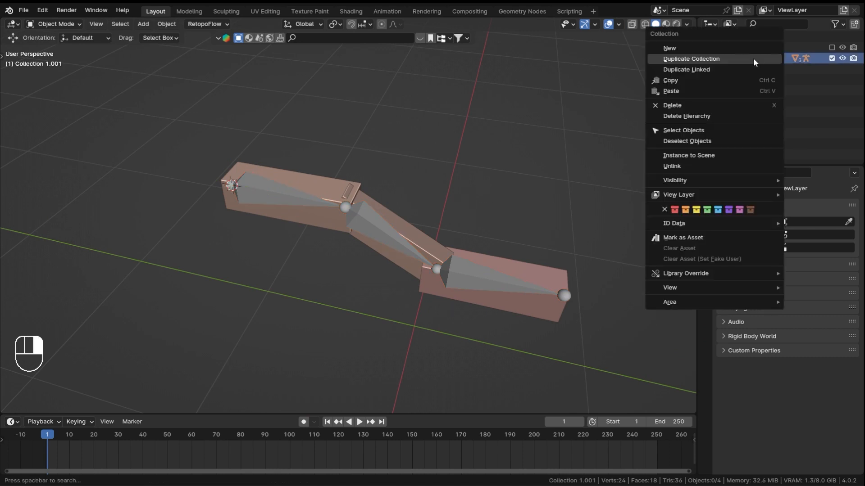
click(753, 58)
click(832, 69)
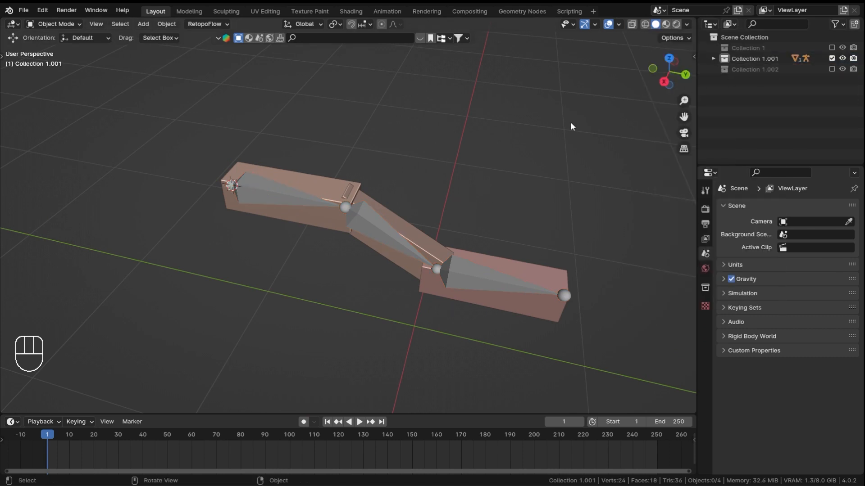
Select the upper, middle and lower beams in Collection 1.001 and join them into one mesh.
mouse_move(424, 202)
shift+middle_down()
mouse_move(404, 224)
mouse_move(420, 191)
shift+middle_up()
shift+middle_drag(420, 191, 409, 141)
middle_drag(444, 195, 447, 174)
click(301, 138)
middle_drag(320, 143, 404, 209)
shift+click(443, 224)
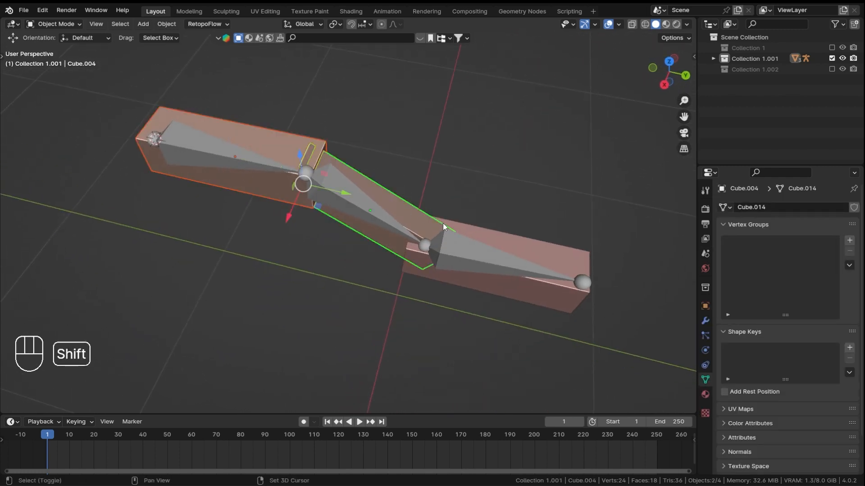
shift+click(485, 236)
middle_drag(557, 254, 544, 204)
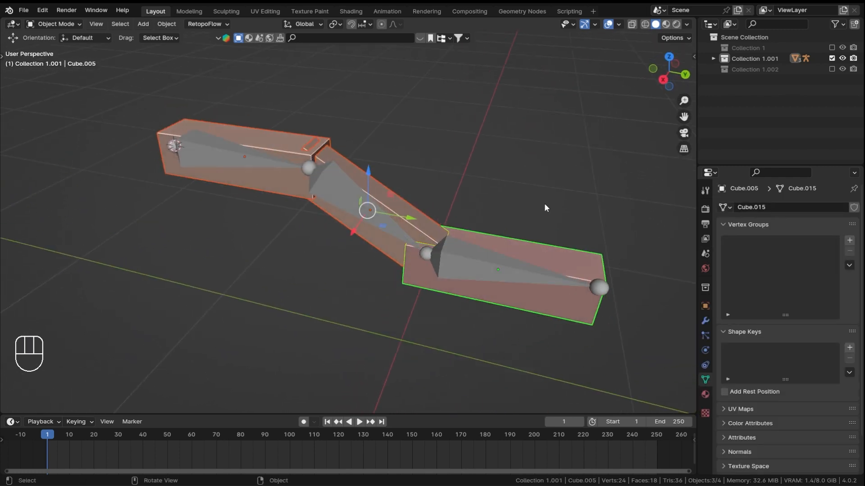
key(ctrl+j)
Select the armature of Collection 1.001 and save the file.
click(377, 213)
middle_drag(377, 212, 390, 199)
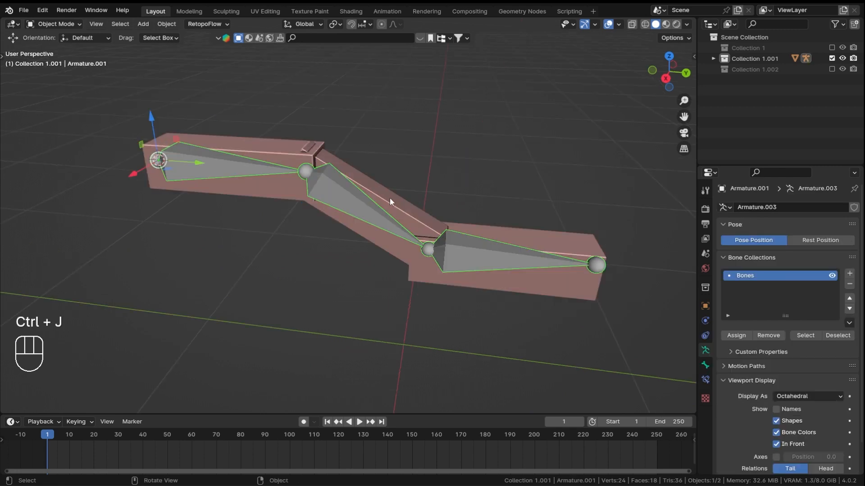
click(405, 201)
middle_drag(476, 203, 342, 214)
click(377, 193)
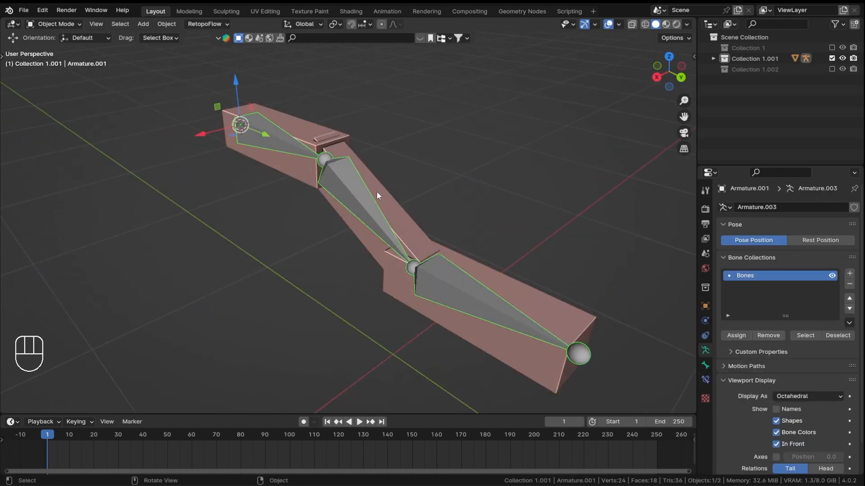
key(ctrl+s)
middle_drag(386, 136, 311, 192)
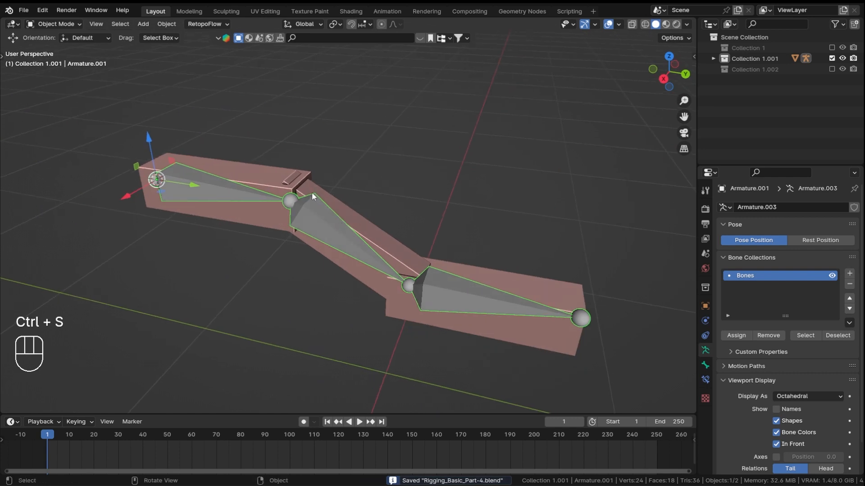
Parent the joined beam mesh to the armature using Armature Deform With Empty Groups, and clear the selection.
click(373, 215)
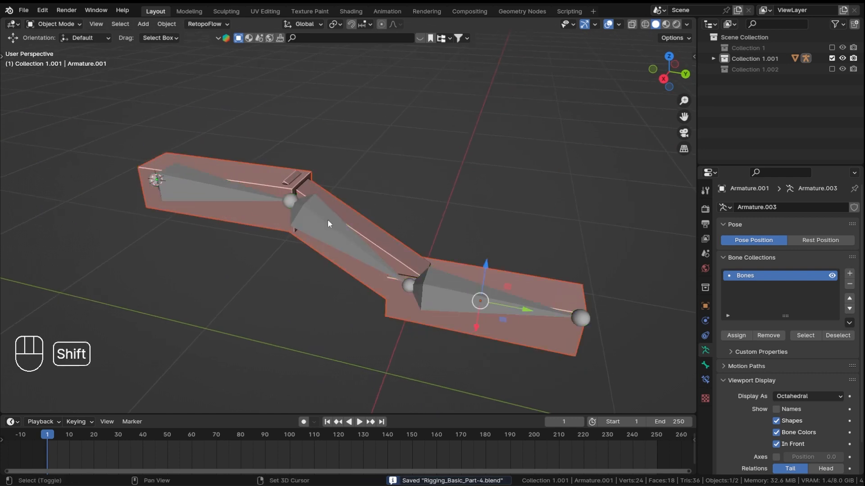
shift+click(315, 220)
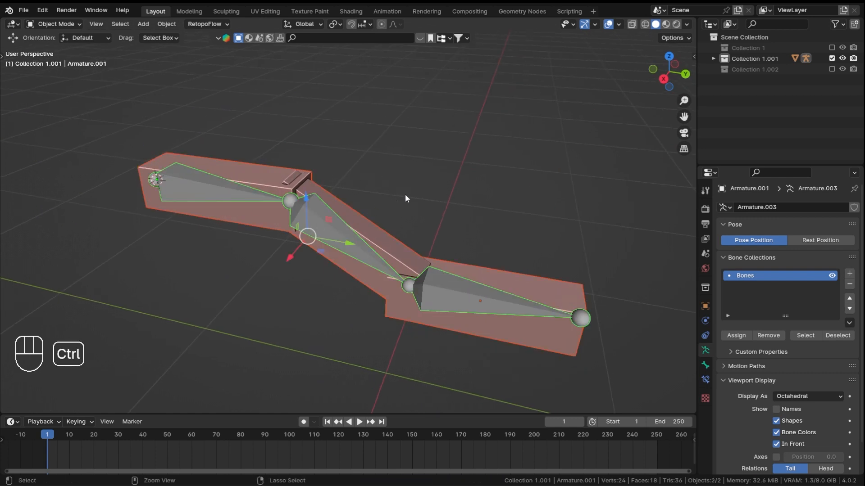
key(ctrl+p)
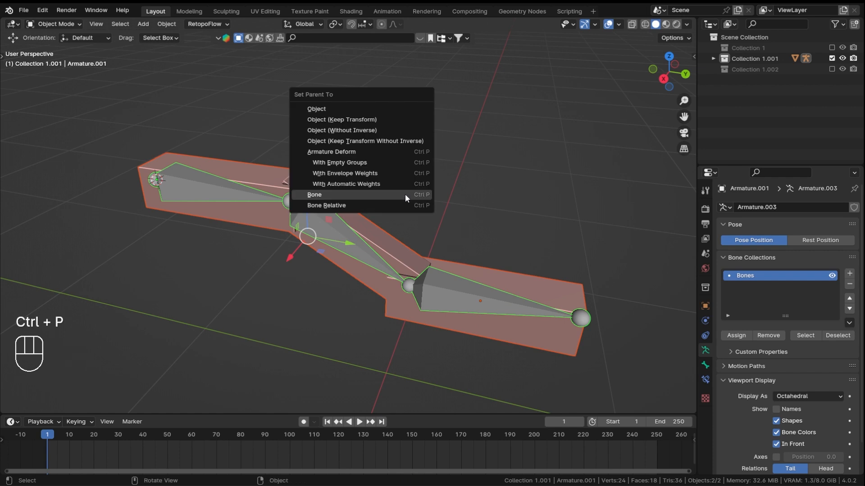
click(362, 164)
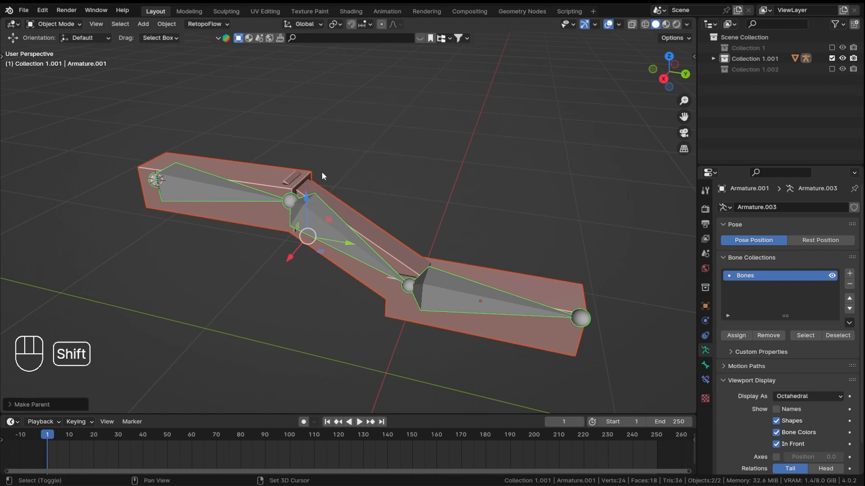
shift+middle_drag(322, 171, 377, 181)
click(409, 173)
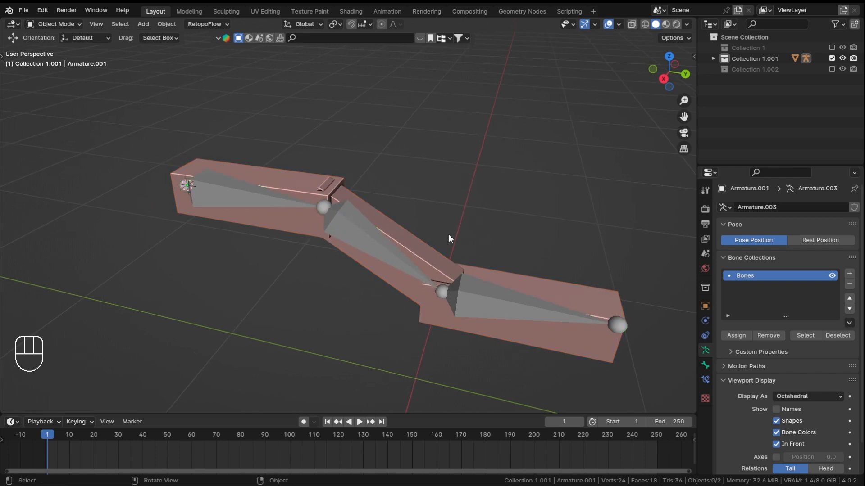
Select the armature of Collection 1.001 and turn on the display of its bone names in the viewport.
click(446, 252)
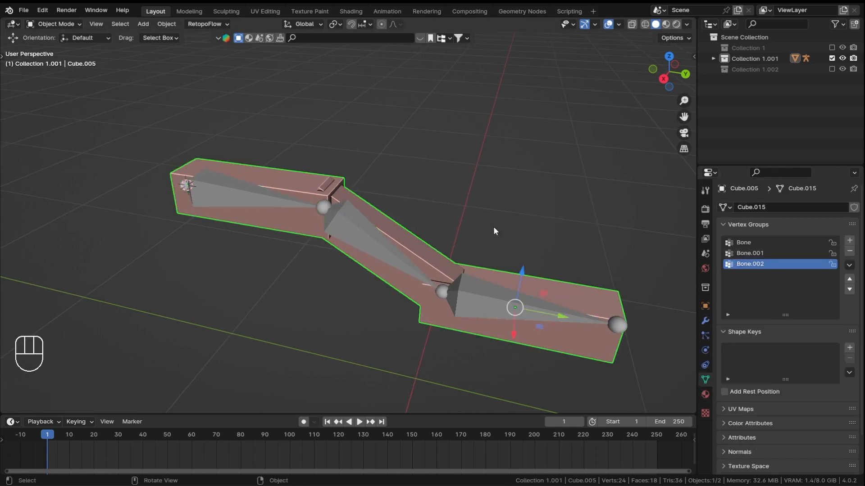
middle_drag(442, 196, 383, 198)
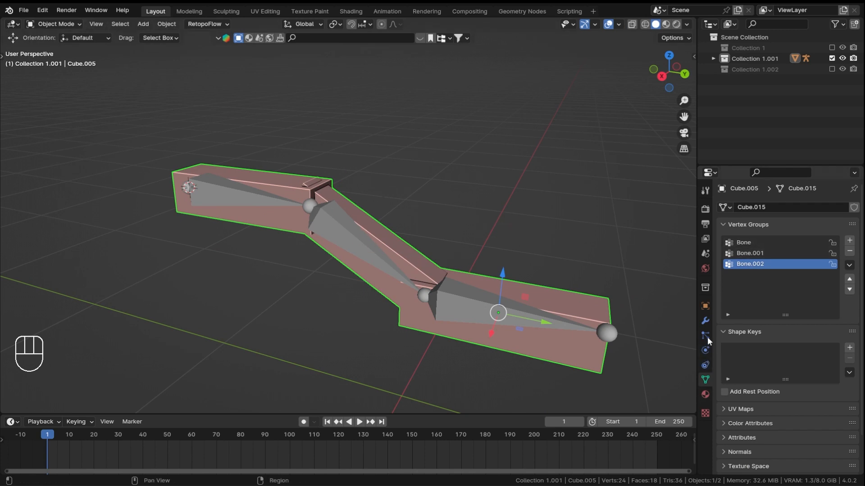
click(540, 333)
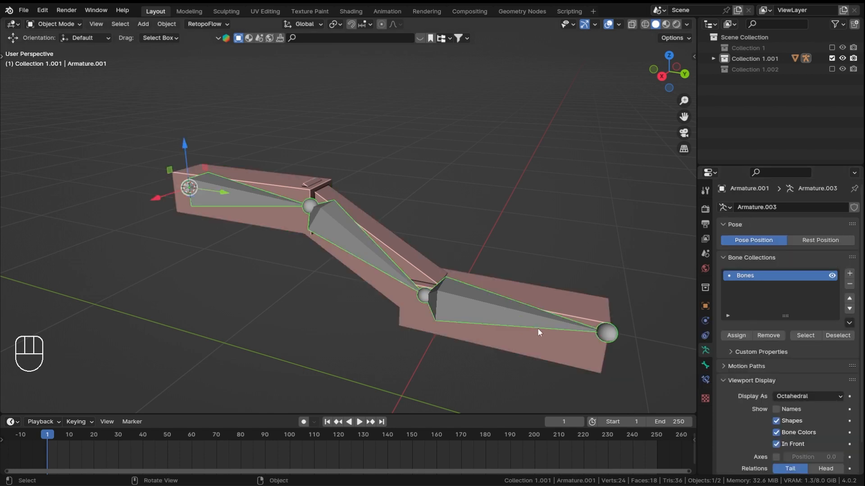
shift+middle_drag(405, 278, 282, 280)
scroll(432, 288, up, 1)
In Edit Mode of the joined beam mesh, select the linked vertices of the upper beam and assign them to vertex group Bone at weight 1.000.
click(418, 266)
click(745, 244)
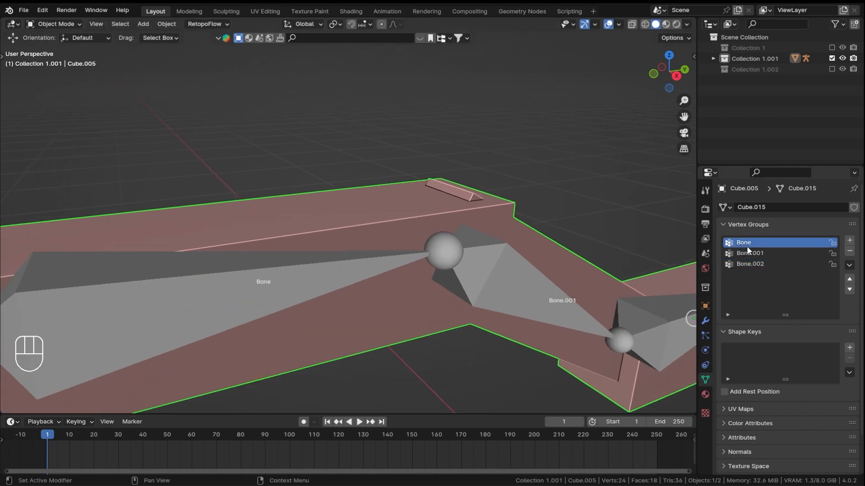
ctrl+middle_drag(502, 173, 475, 219)
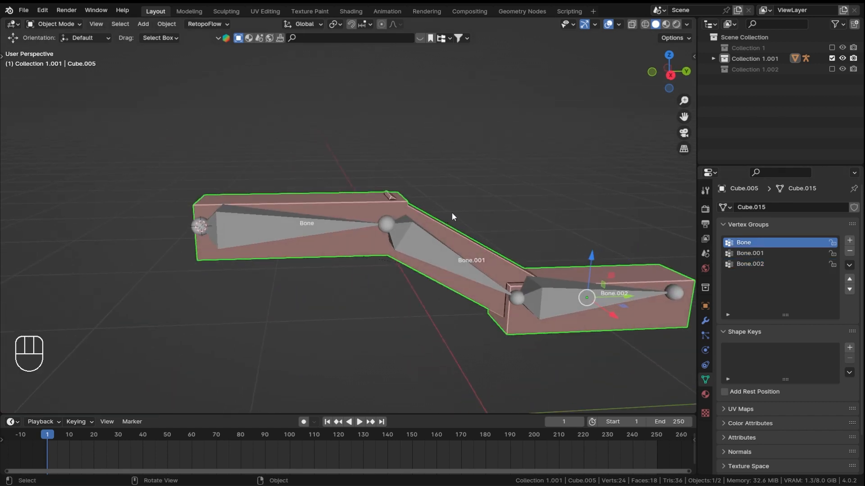
key(Tab)
shift+middle_drag(555, 173, 532, 173)
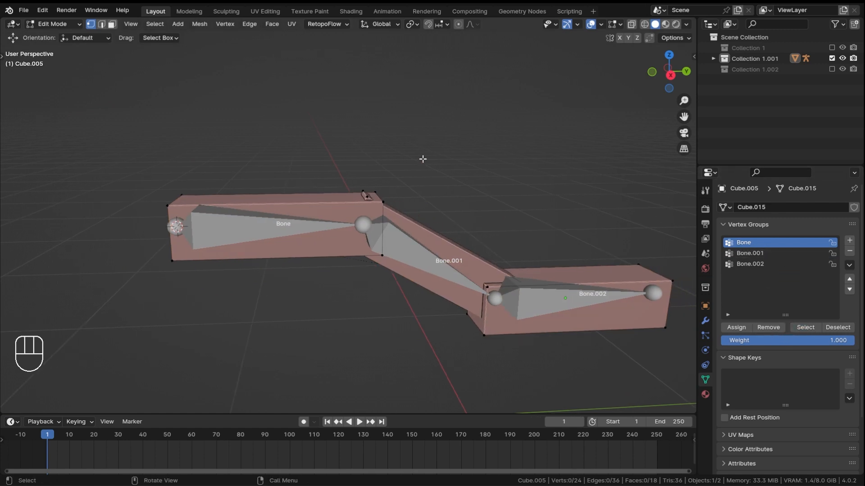
middle_drag(518, 191, 239, 187)
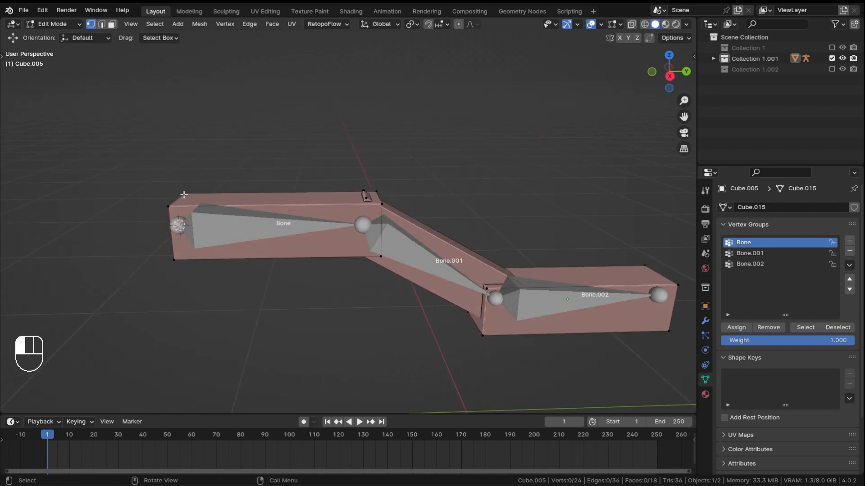
key(l)
middle_drag(350, 210, 339, 194)
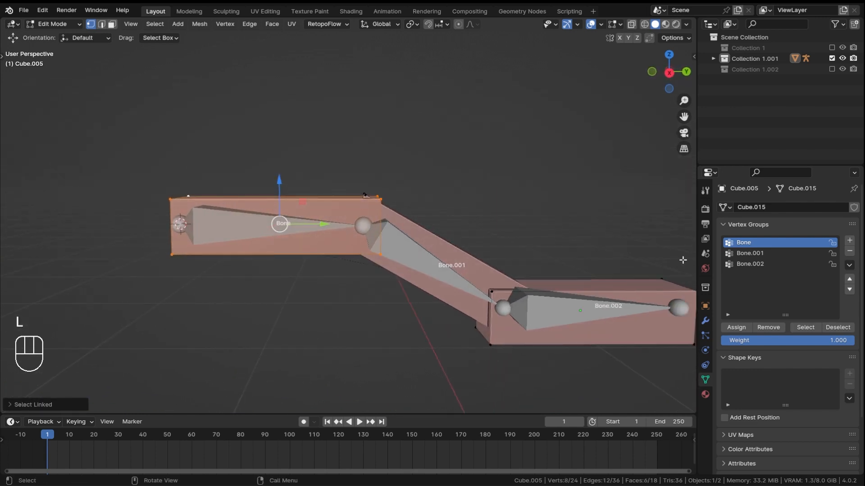
ctrl+middle_drag(338, 254, 332, 201)
shift+middle_drag(222, 245, 282, 246)
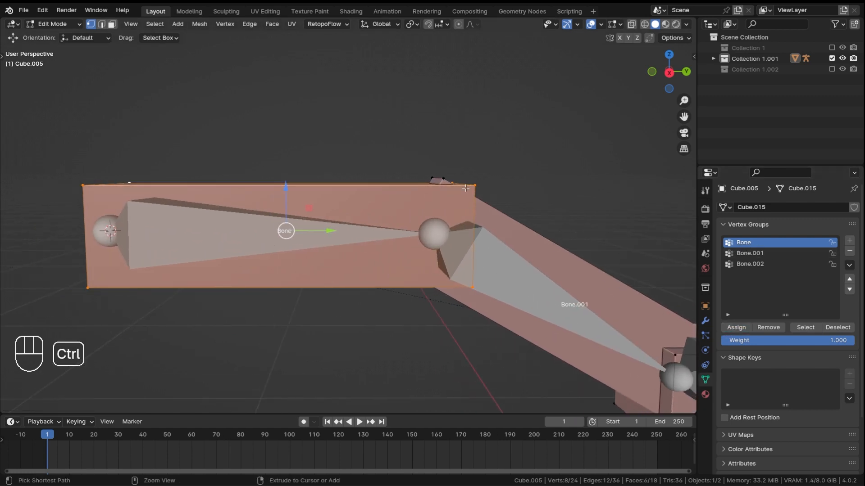
ctrl+middle_drag(563, 257, 568, 311)
mouse_move(841, 346)
mouse_down()
mouse_move(723, 346)
mouse_move(855, 345)
mouse_up()
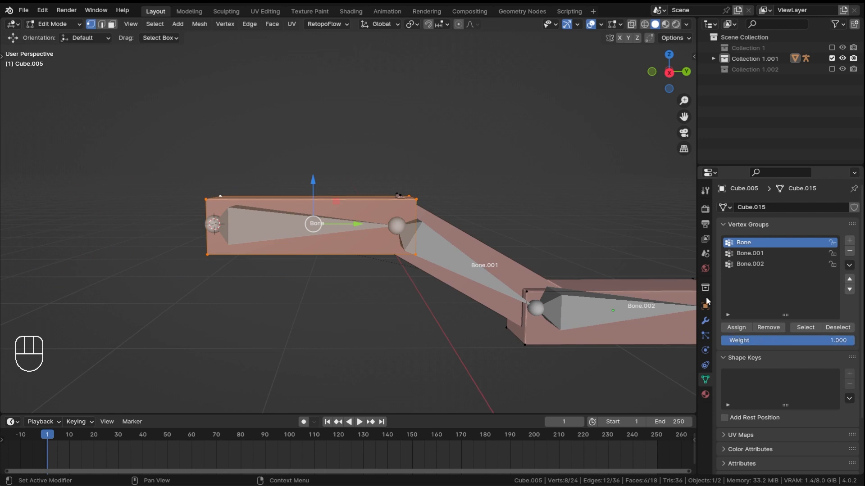
shift+middle_drag(475, 226, 434, 239)
ctrl+middle_drag(453, 183, 454, 225)
middle_drag(455, 226, 317, 231)
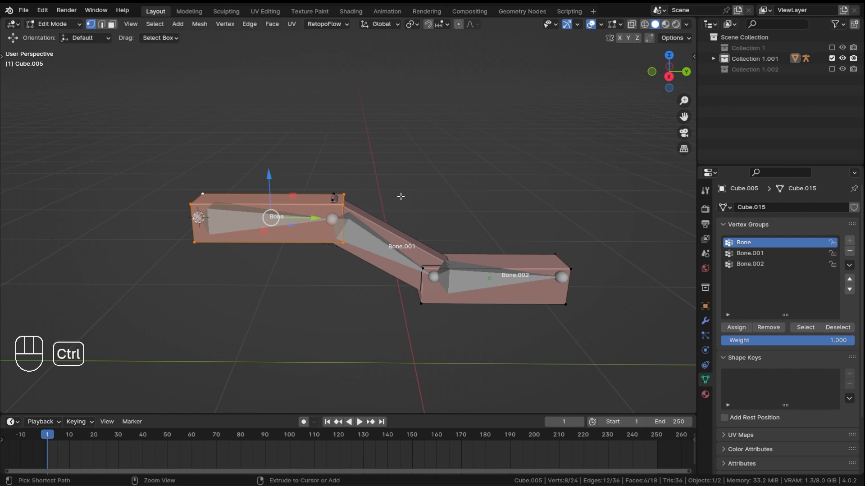
Test-rotate Bone in Pose Mode to check the upper beam's binding, cancel the rotation, and leave Pose Mode.
key(ctrl+Tab)
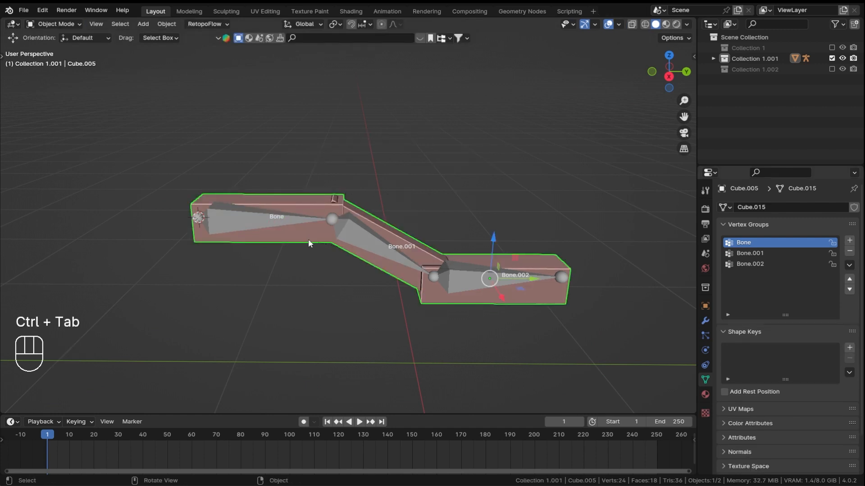
click(380, 242)
key(ctrl+Tab)
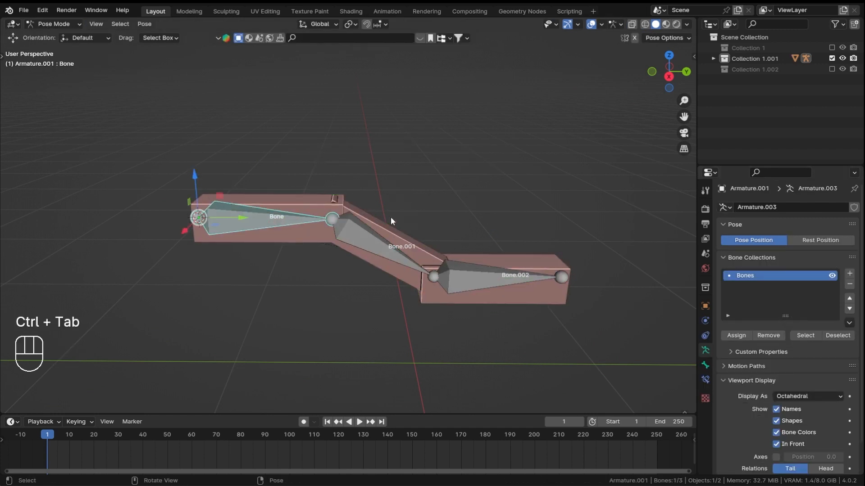
key(r)
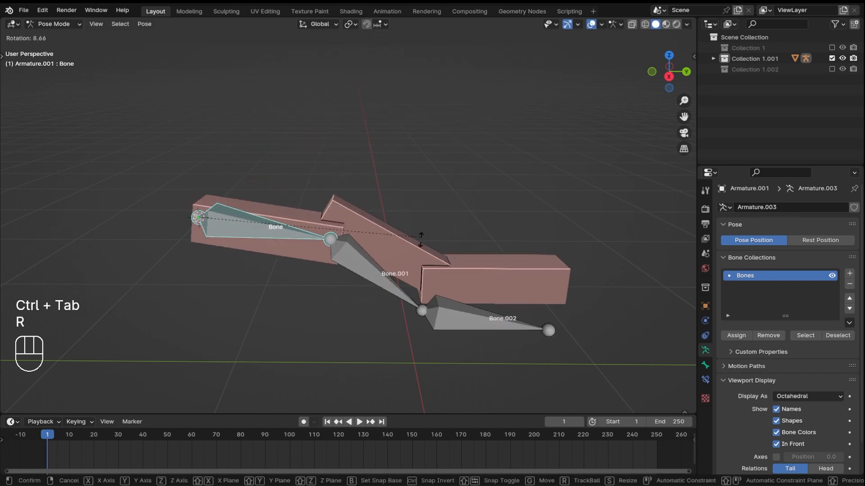
right_click(346, 130)
shift+middle_drag(390, 204, 359, 214)
middle_drag(359, 214, 394, 267)
click(391, 268)
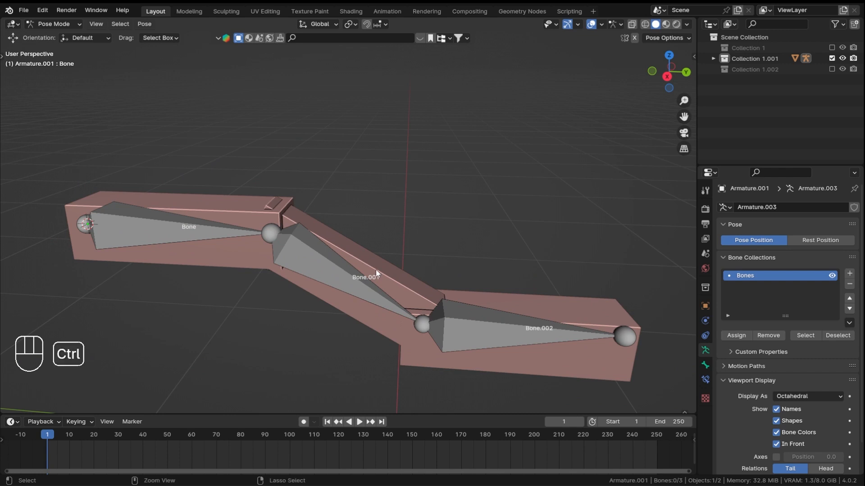
key(ctrl+Tab)
Assign the middle beam's linked vertices to vertex group Bone.001 at weight 1.000 in Edit Mode.
click(396, 269)
shift+middle_drag(397, 269, 350, 217)
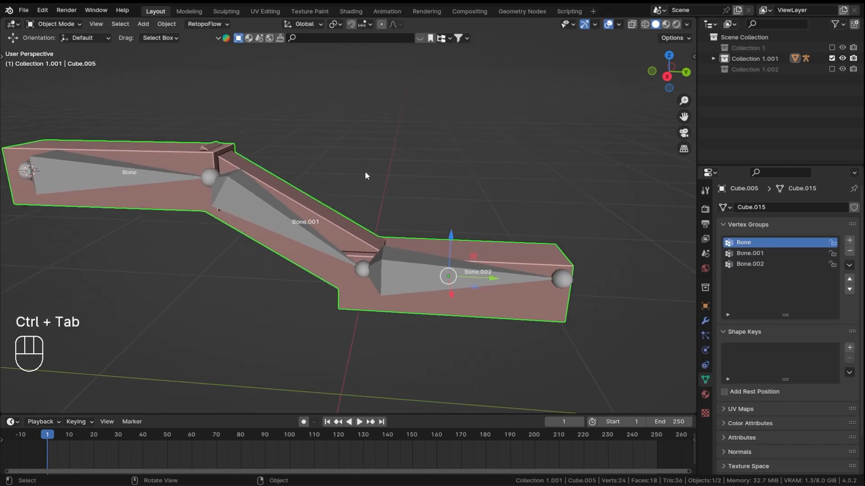
key(Tab)
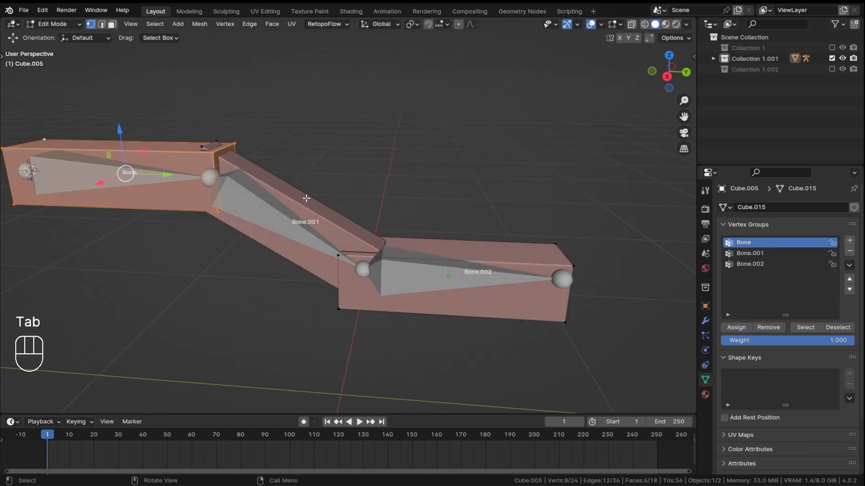
shift+middle_drag(358, 206, 401, 204)
click(419, 161)
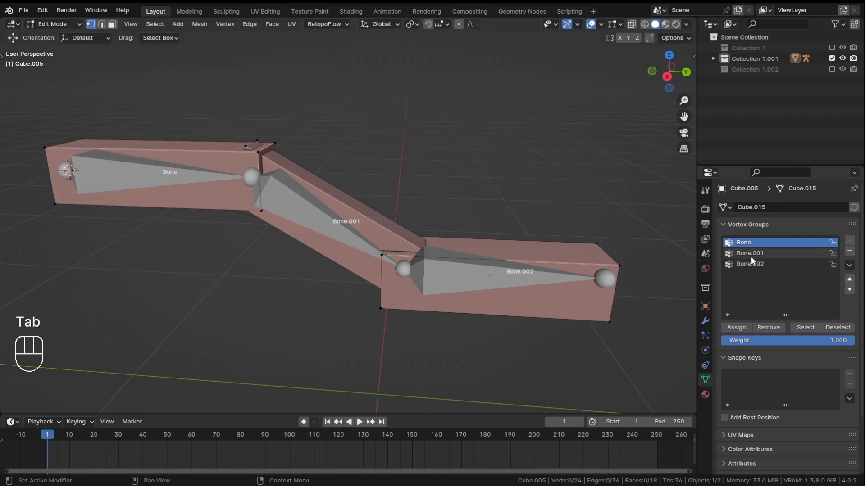
scroll(352, 209, up, 2)
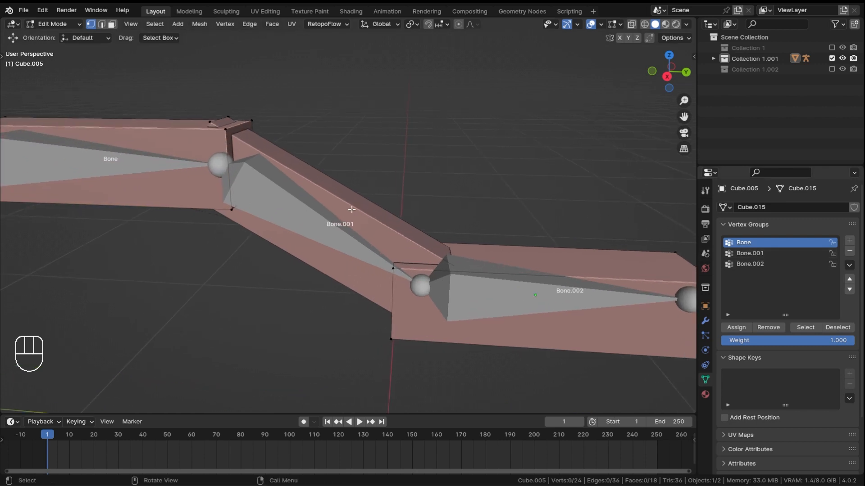
click(768, 254)
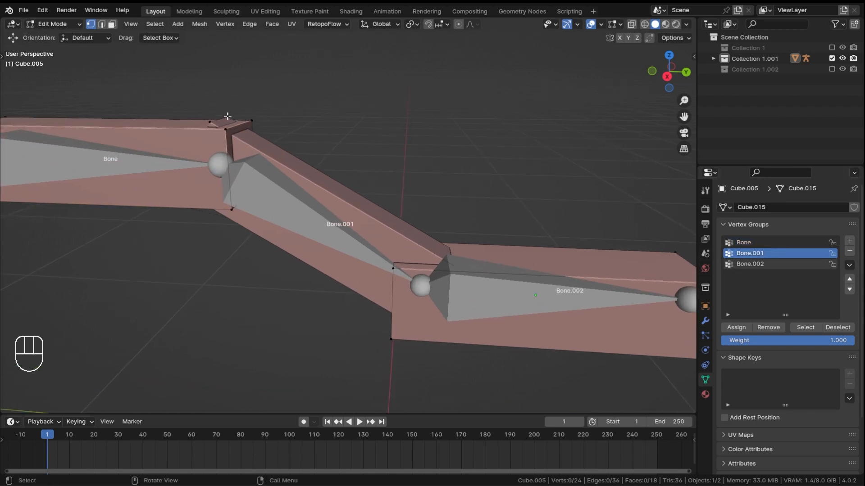
key(l)
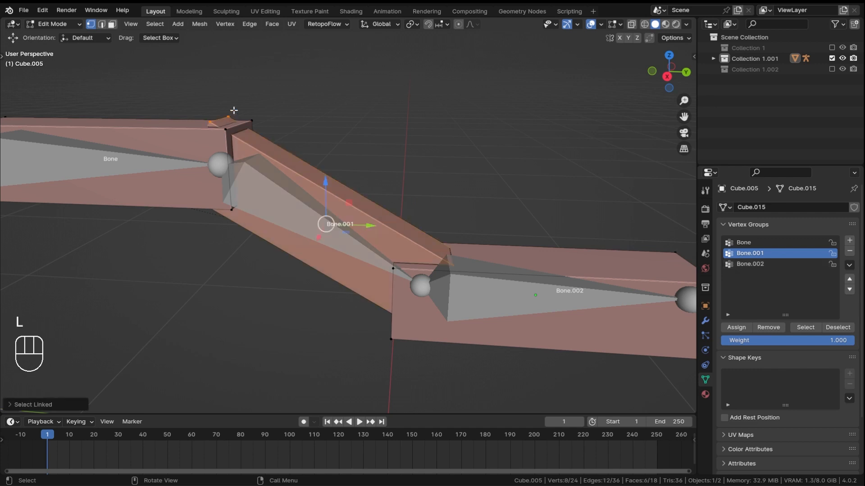
click(744, 329)
Rotate Bone.001 of the armature in Pose Mode to test how the middle beam follows it.
ctrl+middle_drag(463, 231, 421, 233)
key(ctrl+Tab)
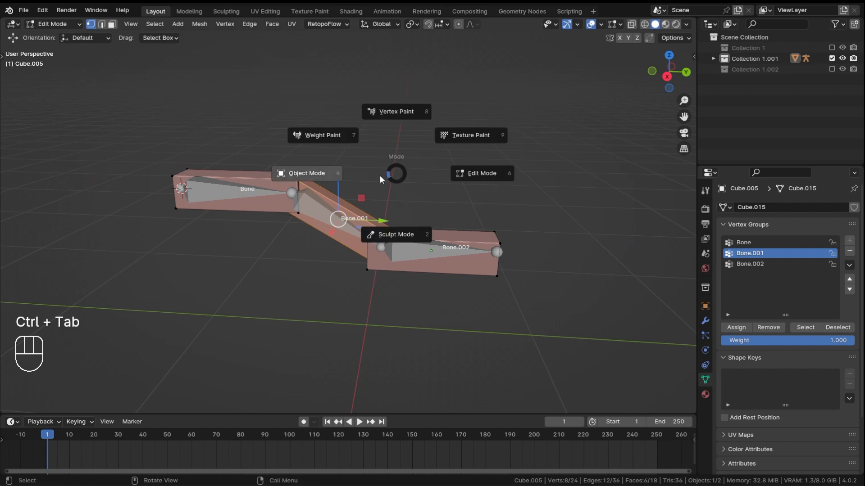
click(328, 179)
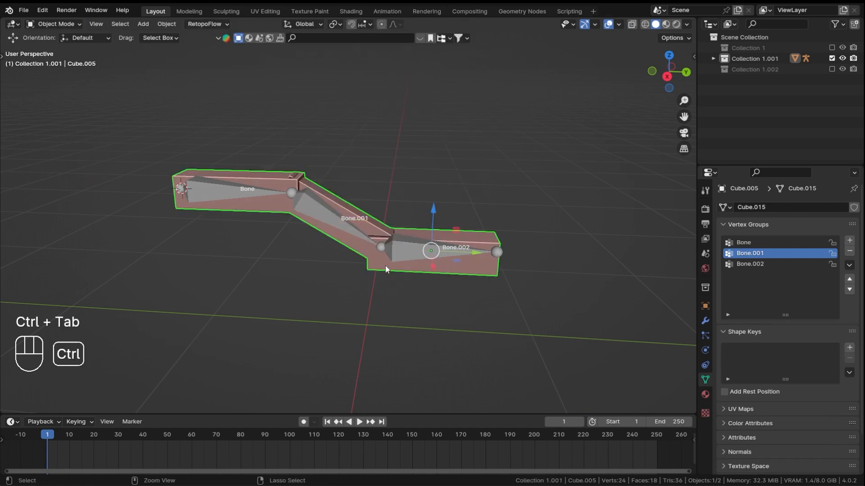
ctrl+middle_drag(385, 266, 404, 239)
click(452, 270)
key(ctrl+Tab)
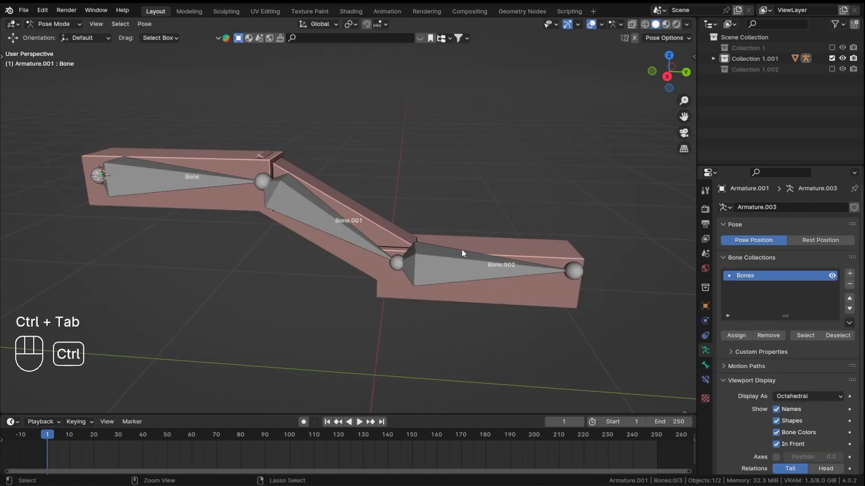
click(320, 231)
middle_drag(403, 206, 426, 180)
key(r)
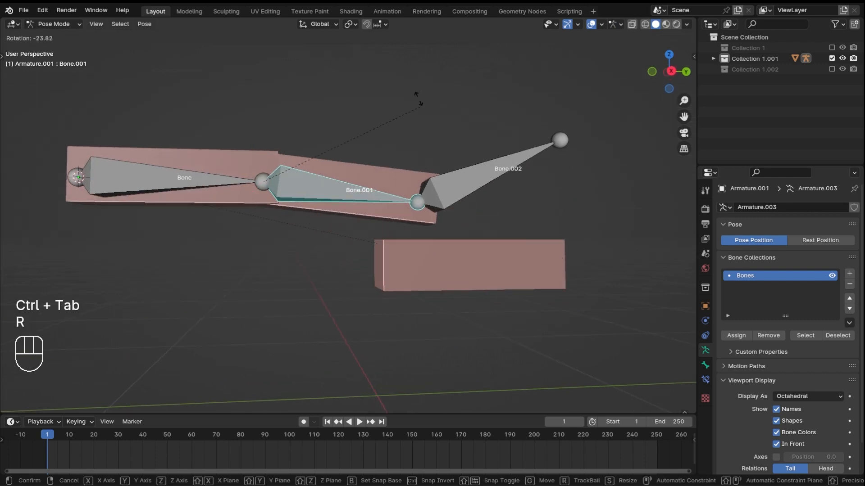
right_click(273, 182)
Test-rotate Bone with the upper and middle beams, restore the rest pose, and leave Pose Mode.
click(221, 181)
key(r)
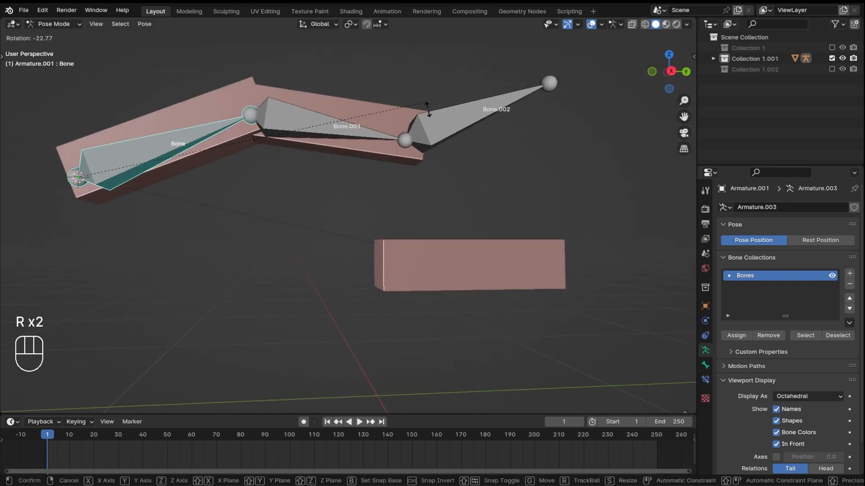
right_click(498, 196)
shift+middle_drag(498, 197, 450, 178)
middle_drag(451, 184, 429, 253)
shift+middle_drag(446, 266, 408, 215)
click(437, 259)
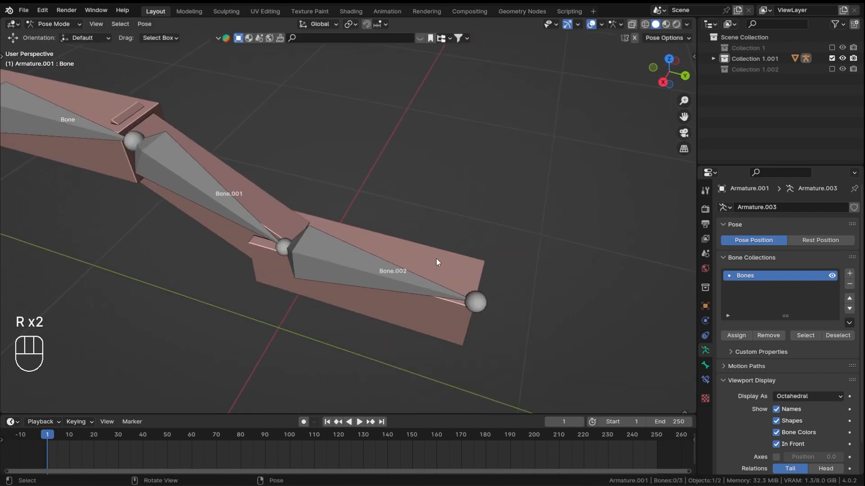
key(ctrl+Tab)
Assign the lower beam's linked vertices to vertex group Bone.002 at weight 1.000 in Edit Mode.
click(427, 255)
shift+middle_drag(460, 231, 478, 199)
key(Tab)
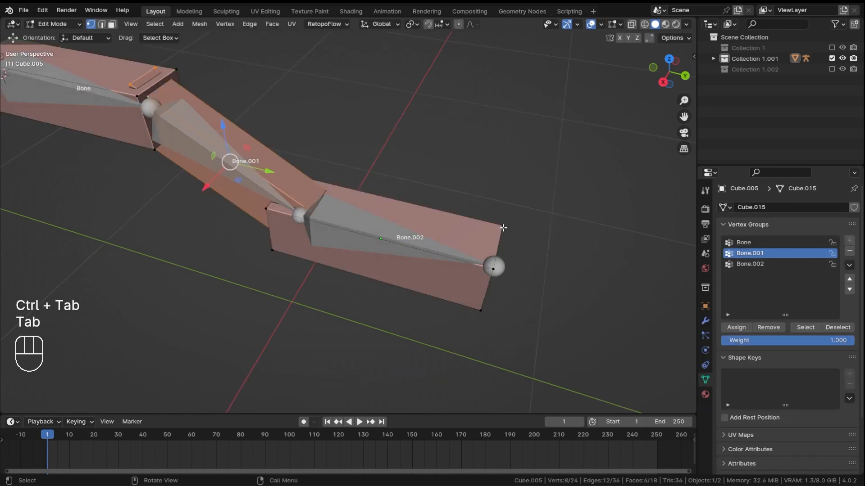
middle_drag(503, 228, 479, 251)
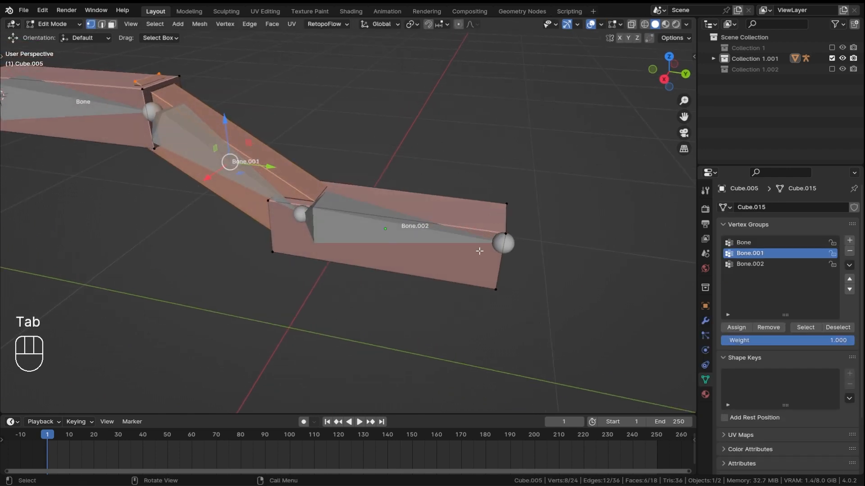
click(759, 264)
click(506, 204)
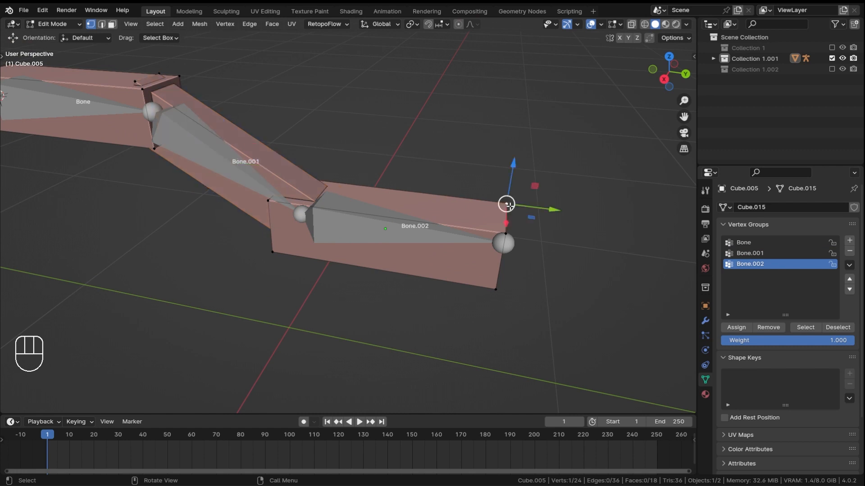
key(l)
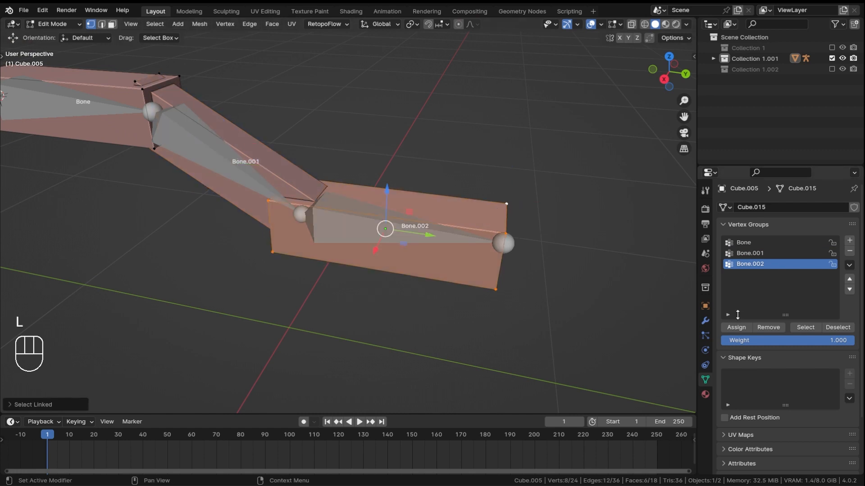
click(747, 328)
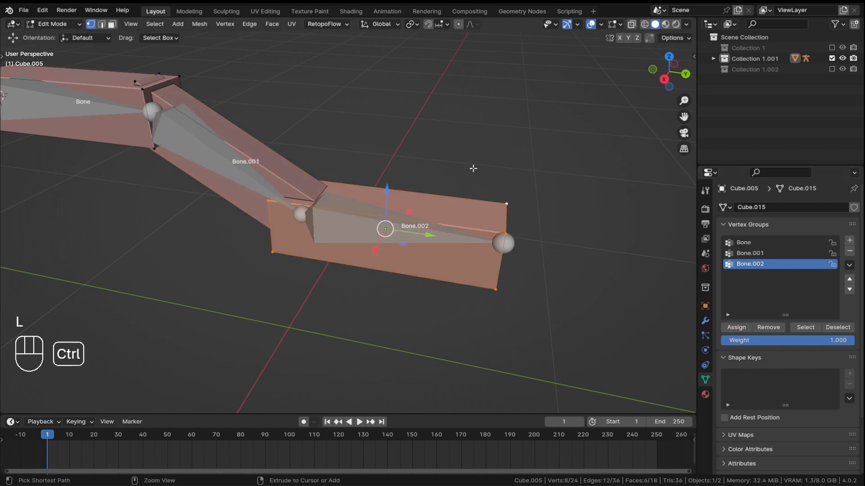
Test-rotate Bone in Pose Mode to check that all three beams follow the armature, and cancel the rotation.
key(ctrl+Tab)
click(412, 220)
key(ctrl+Tab)
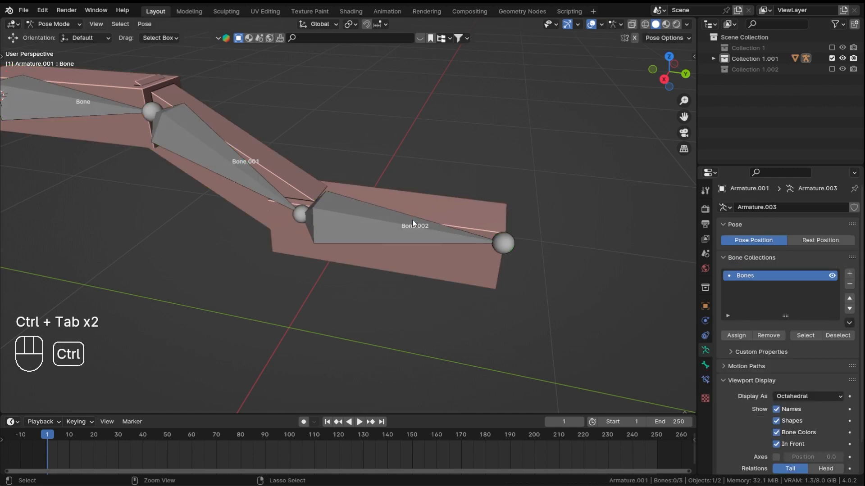
shift+middle_drag(340, 171, 385, 181)
scroll(384, 181, down, 3)
click(246, 170)
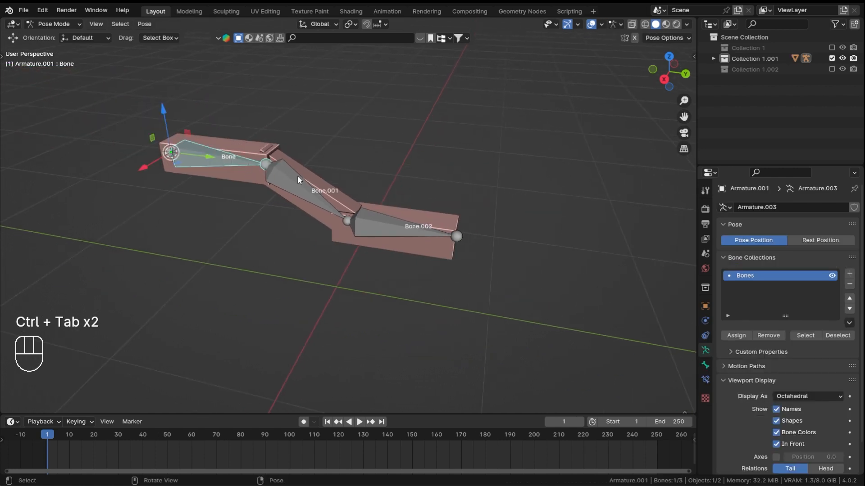
key(r)
key(r)
right_click(368, 181)
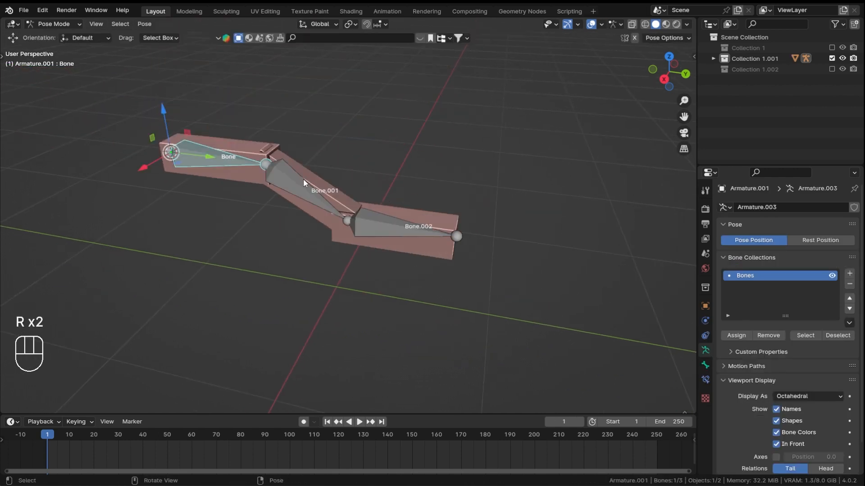
Test-rotate Bone.001 and Bone.002 in Pose Mode to check the beams follow, cancel the rotations, and return to Object Mode.
click(304, 181)
key(r)
key(r)
click(380, 201)
click(389, 241)
key(r)
key(r)
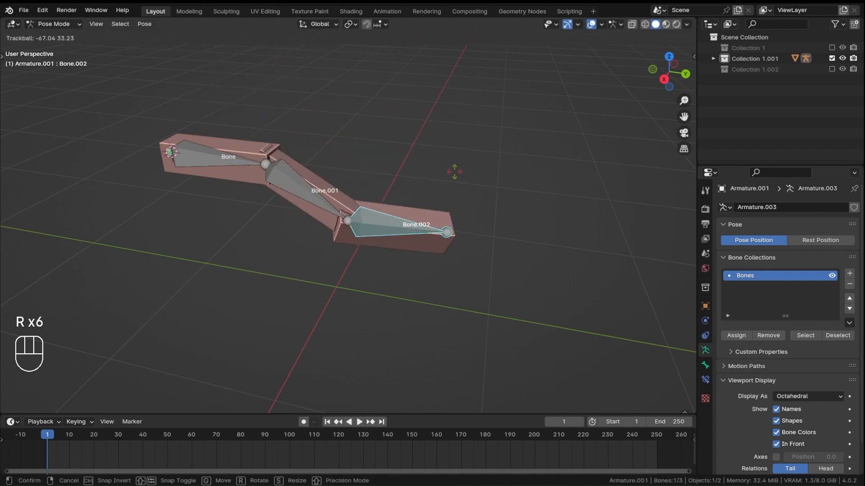
right_click(527, 232)
key(ctrl+Tab)
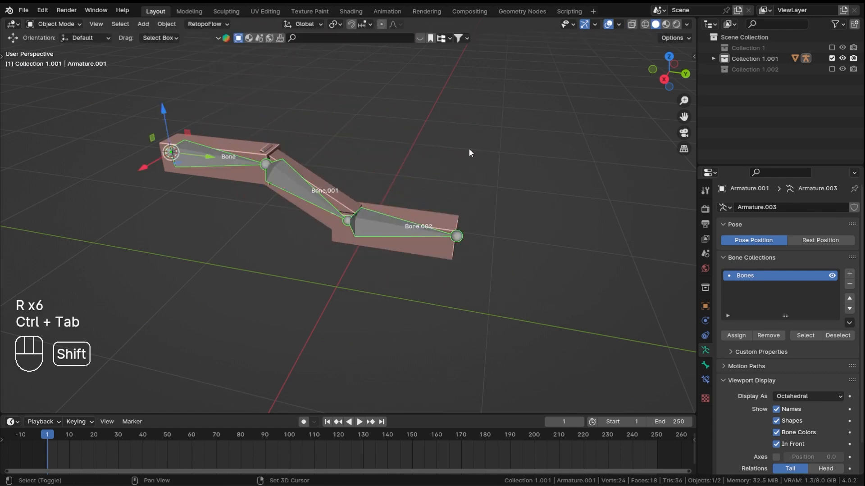
Exclude Collection 1.001 from the view layer and enable Collection 1.002 instead.
click(497, 178)
click(832, 58)
click(832, 69)
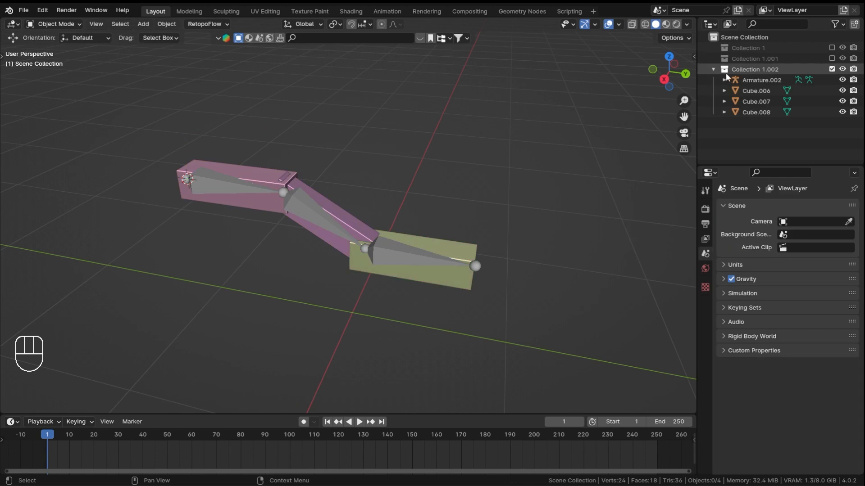
Duplicate Collection 1.002 with its armature and beams, and exclude the copy from the view layer.
click(761, 80)
middle_drag(435, 177, 318, 183)
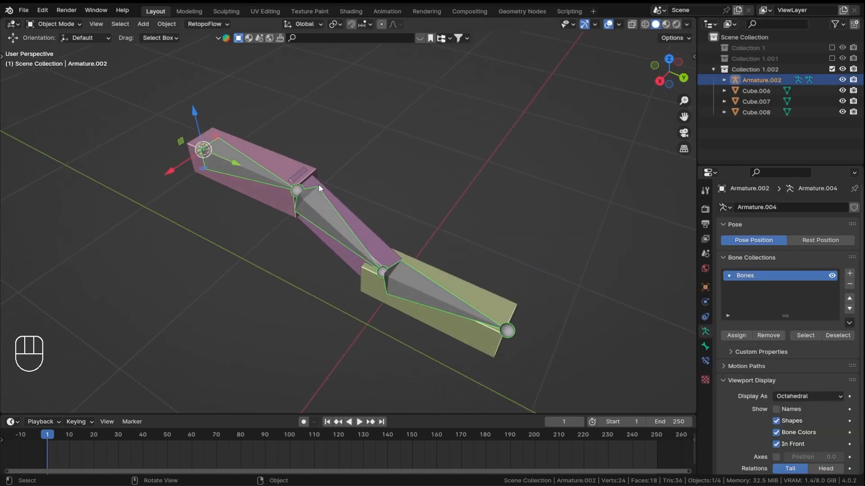
click(296, 167)
shift+click(362, 228)
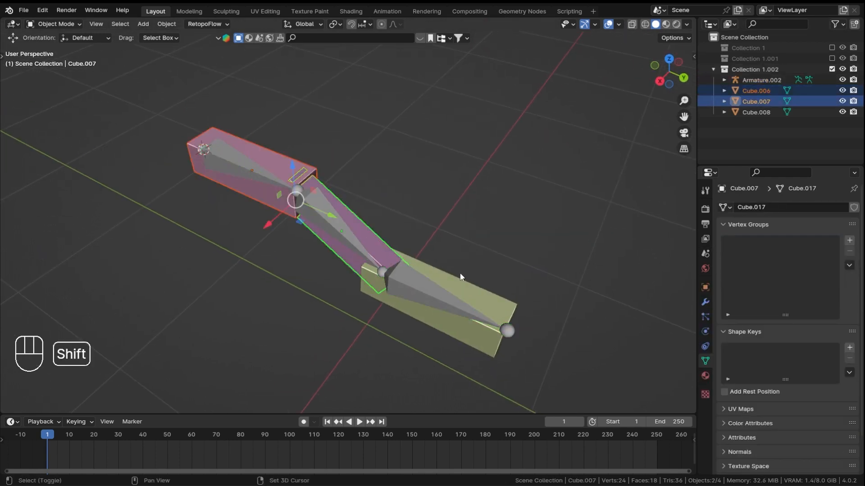
right_click(750, 70)
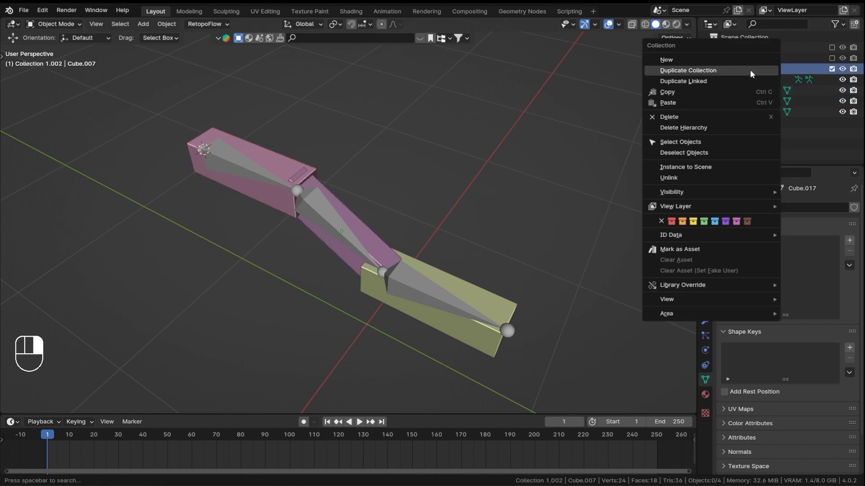
click(750, 71)
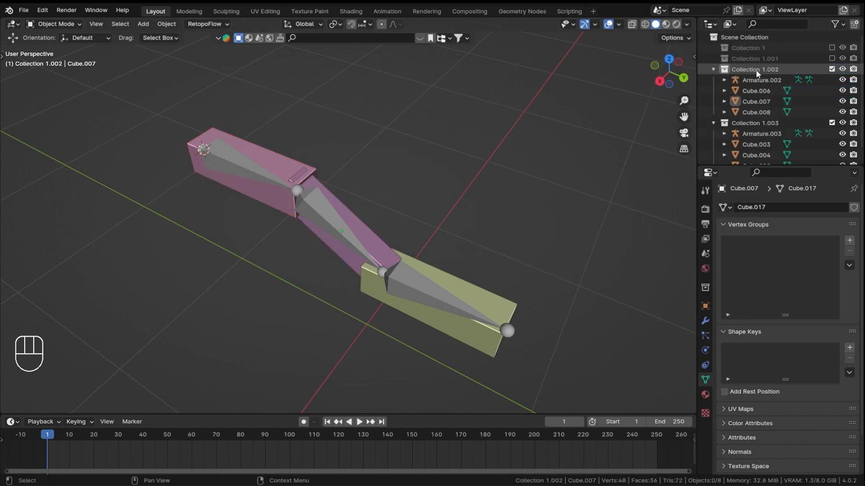
click(832, 123)
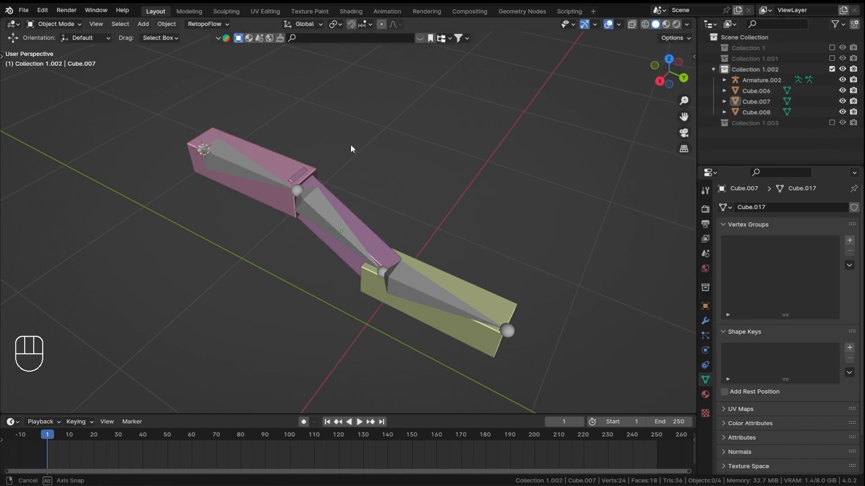
Join the upper and middle beams into the lower beam as a single mesh object.
middle_drag(351, 144, 278, 154)
click(279, 155)
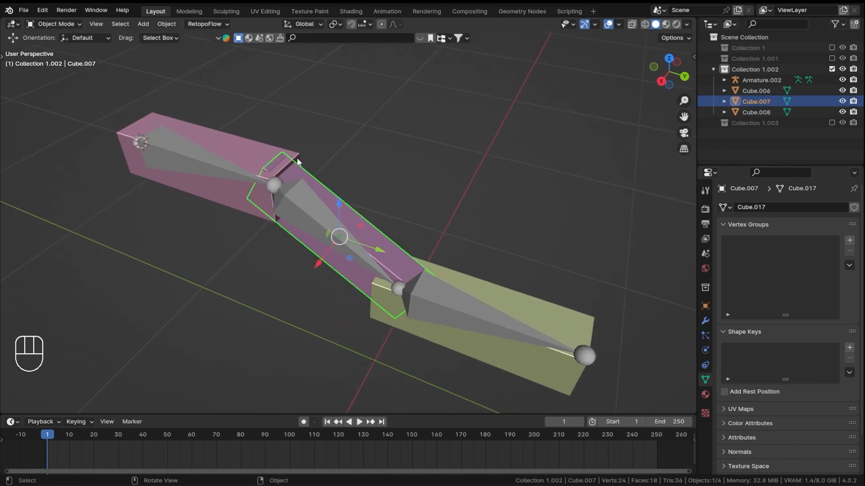
shift+click(251, 148)
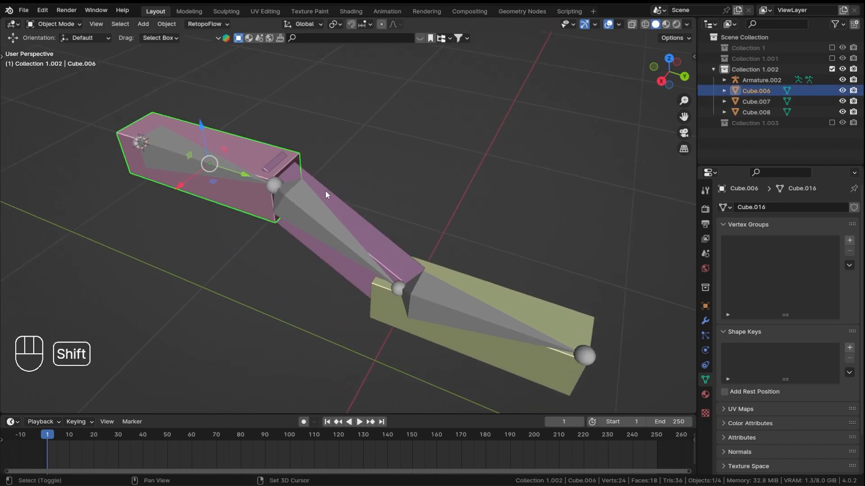
shift+click(520, 298)
key(ctrl+j)
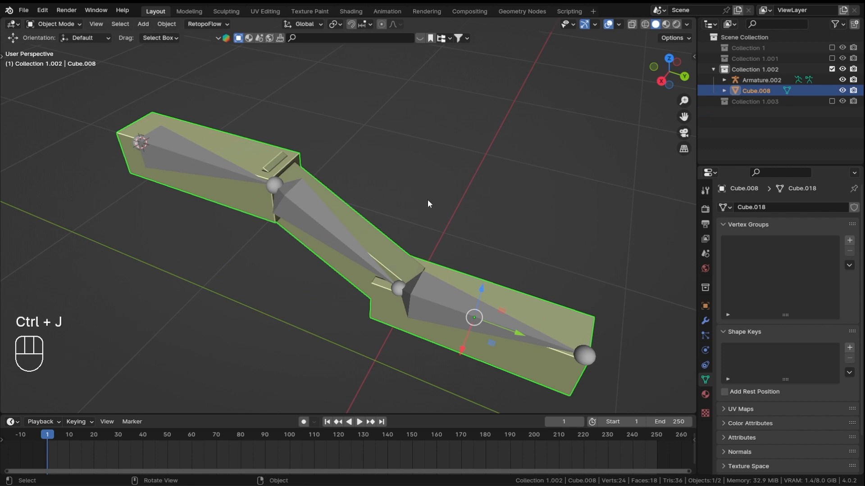
Parent the joined beam mesh to the armature using Armature Deform With Envelope Weights.
middle_drag(553, 240, 344, 146)
shift+click(203, 148)
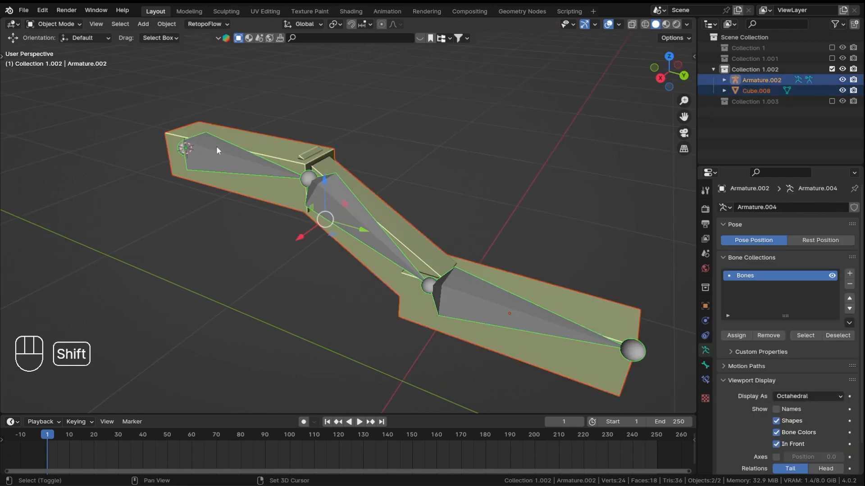
key(ctrl+p)
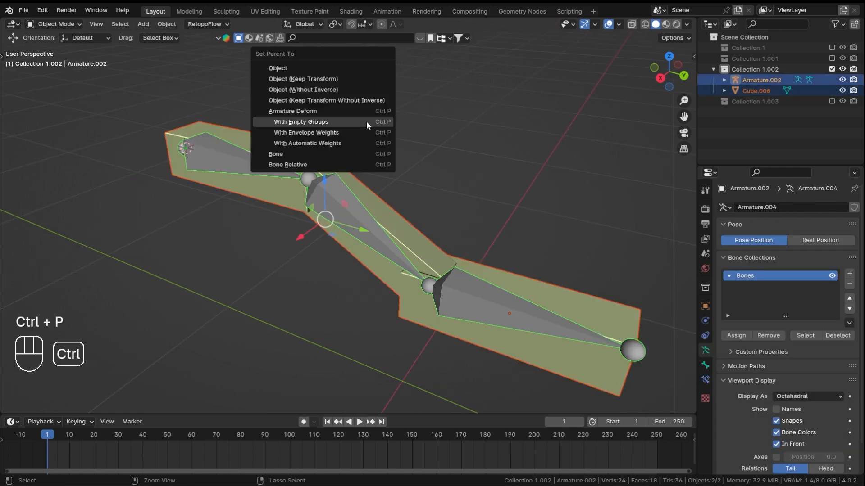
click(328, 132)
Select the joined beam mesh and make Bone its active vertex group.
middle_drag(268, 164, 441, 169)
click(441, 169)
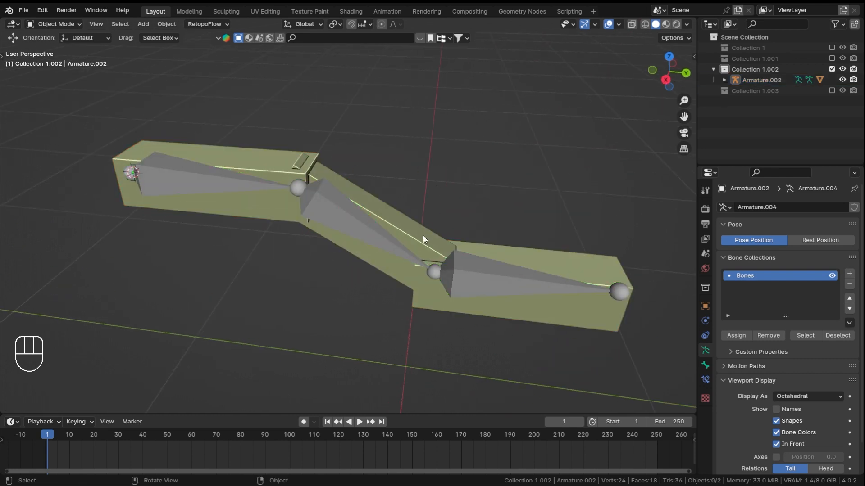
click(423, 236)
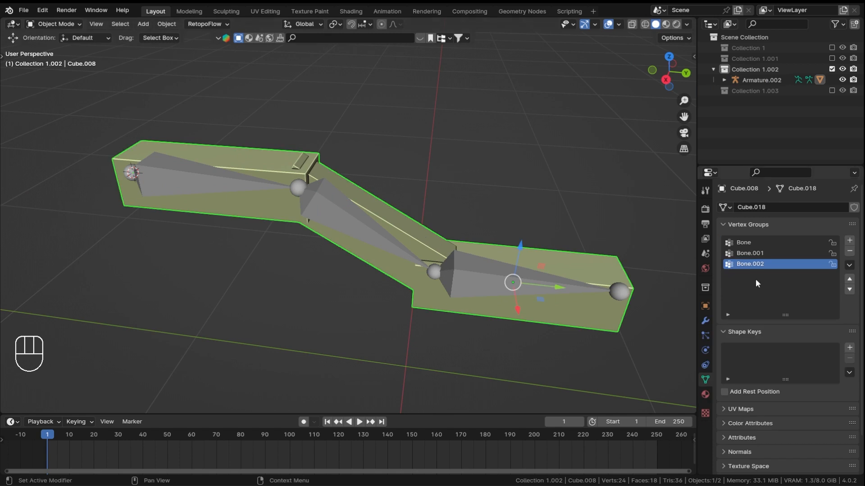
click(766, 254)
click(761, 242)
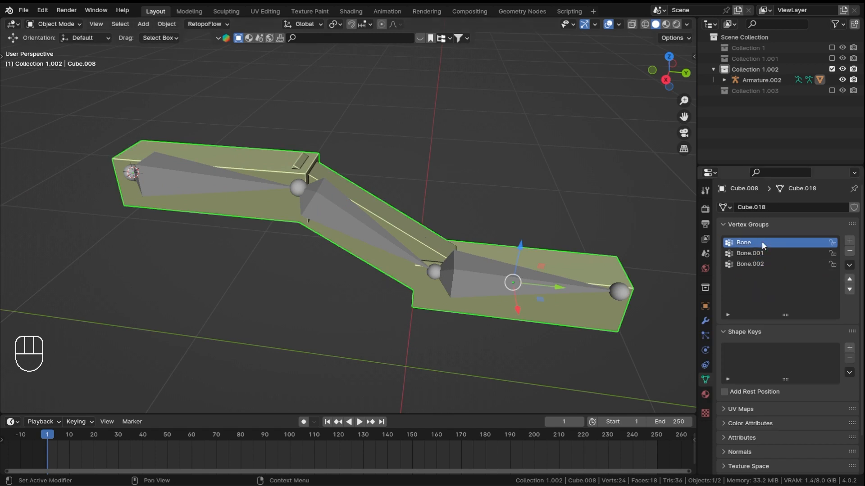
shift+middle_drag(402, 144, 356, 150)
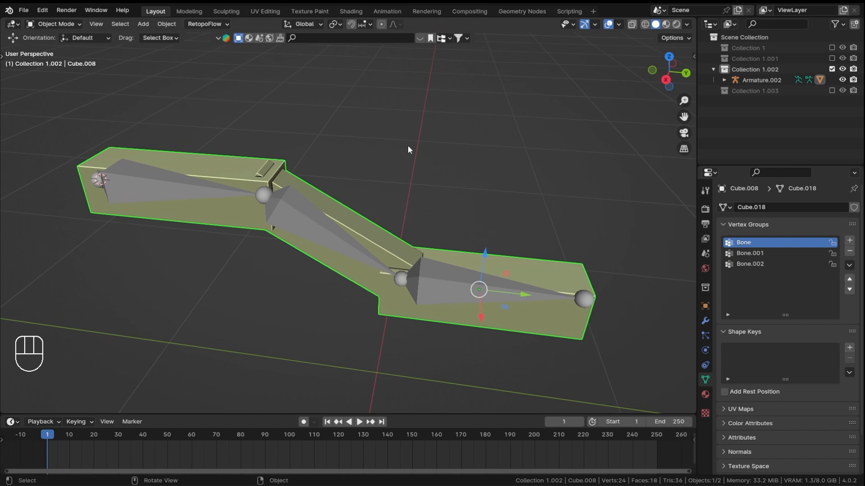
Select the vertices assigned to group Bone in Edit Mode and examine them around the upper joint with X-ray on.
key(Tab)
click(421, 149)
middle_drag(406, 166, 523, 193)
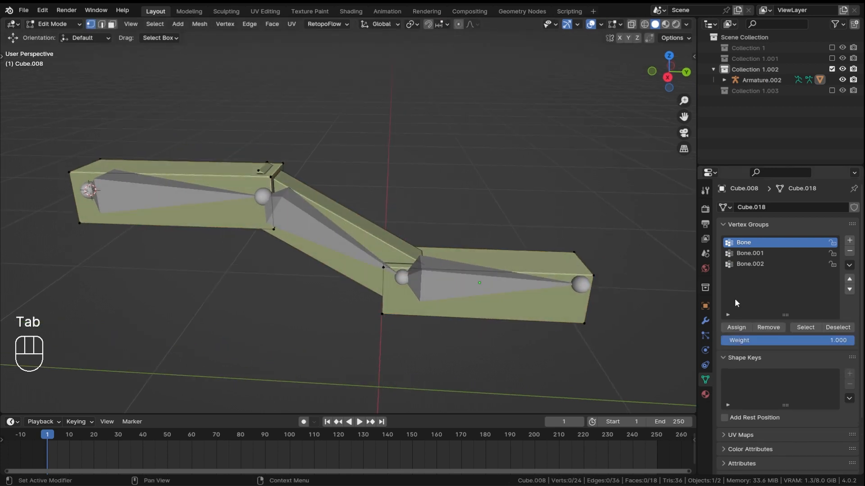
click(820, 330)
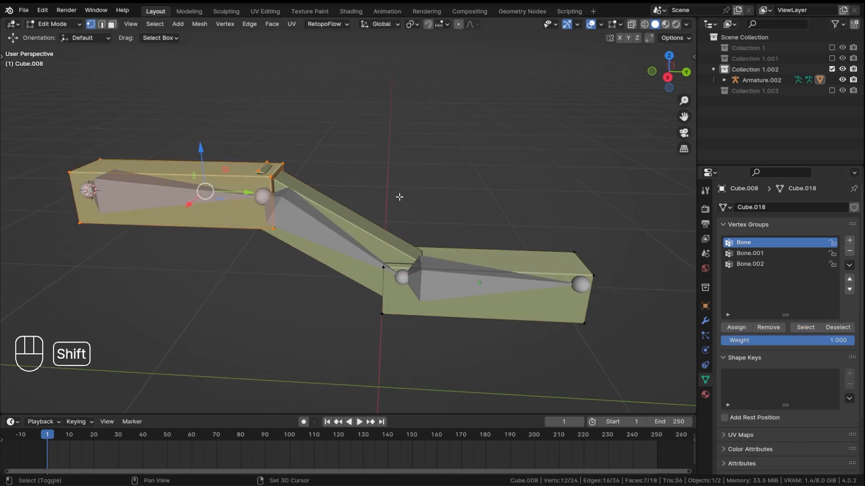
shift+middle_drag(400, 196, 324, 187)
key(alt+z)
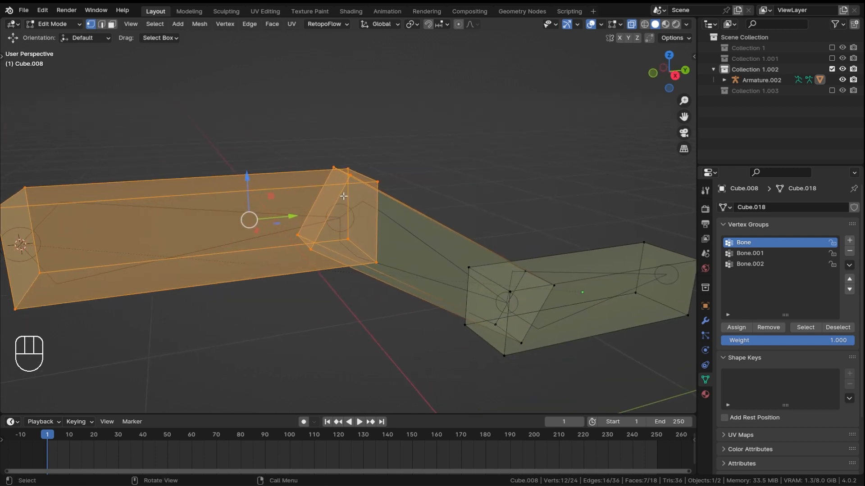
middle_drag(388, 182, 358, 170)
ctrl+middle_drag(358, 170, 360, 230)
ctrl+middle_drag(360, 229, 349, 174)
middle_drag(338, 208, 230, 228)
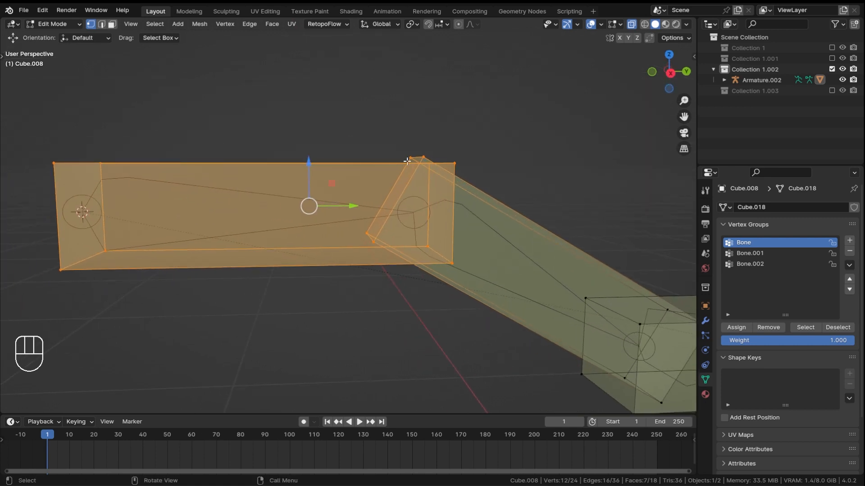
middle_drag(407, 161, 419, 153)
shift+middle_drag(556, 232, 479, 184)
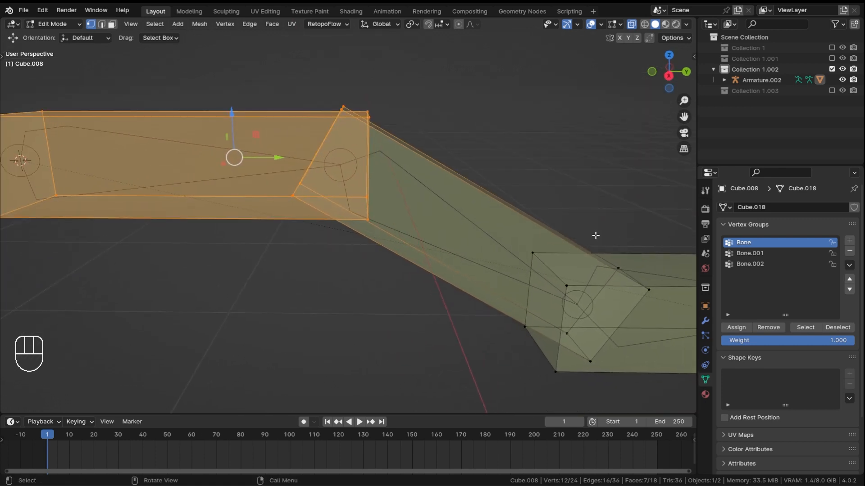
shift+middle_drag(455, 136, 488, 177)
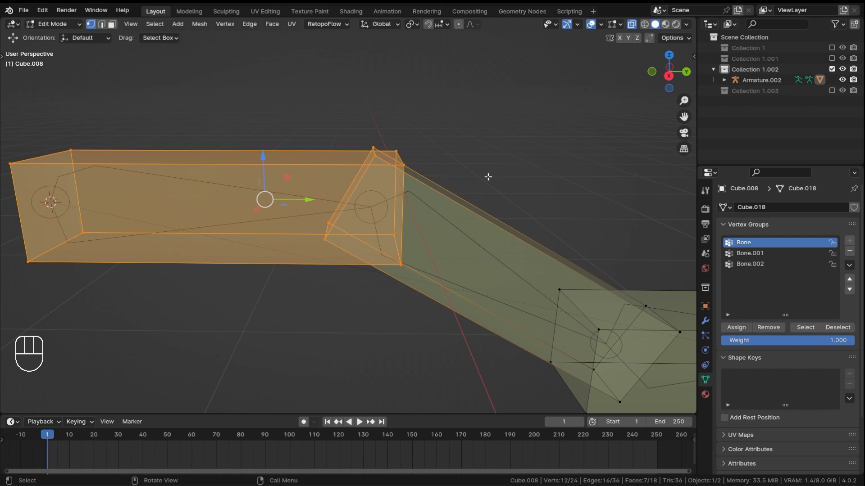
Remove the four vertices at the middle beam's upper end from vertex group Bone.
click(466, 128)
middle_drag(398, 120, 373, 134)
click(365, 144)
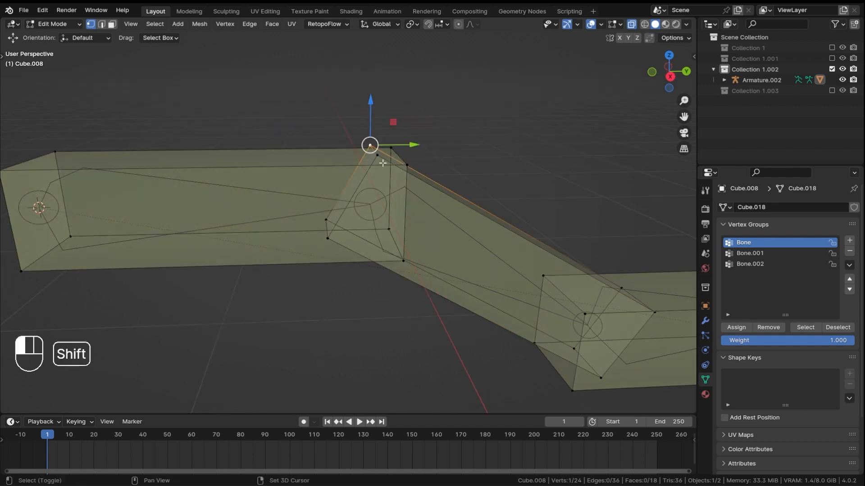
shift+click(382, 162)
shift+click(328, 238)
shift+click(325, 220)
middle_drag(397, 199, 432, 186)
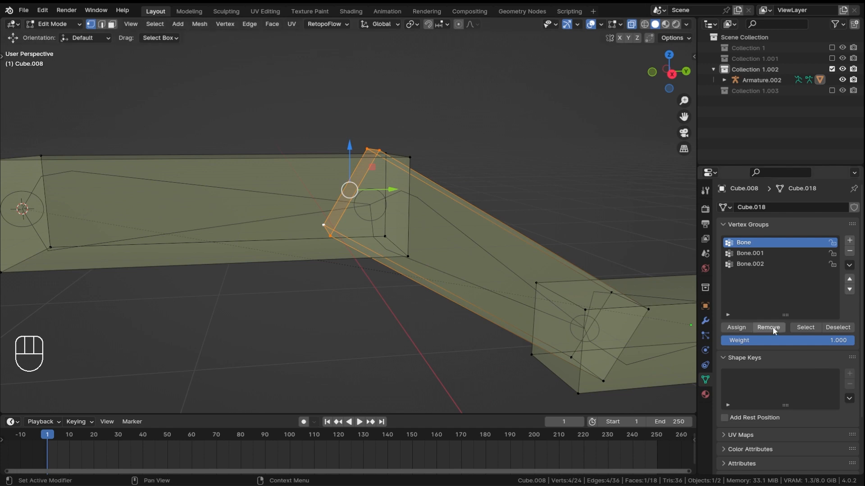
click(536, 166)
Select the vertices assigned to group Bone to check its membership, and clear the selection.
ctrl+middle_drag(484, 139, 750, 255)
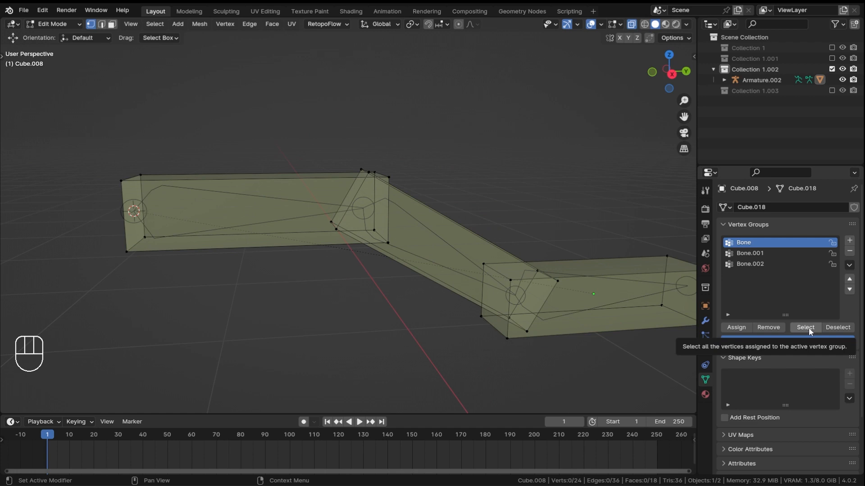
click(805, 327)
middle_drag(449, 230, 491, 189)
click(457, 185)
Select the vertices assigned to group Bone.001 and examine which ones belong to the neighbouring beams.
click(772, 254)
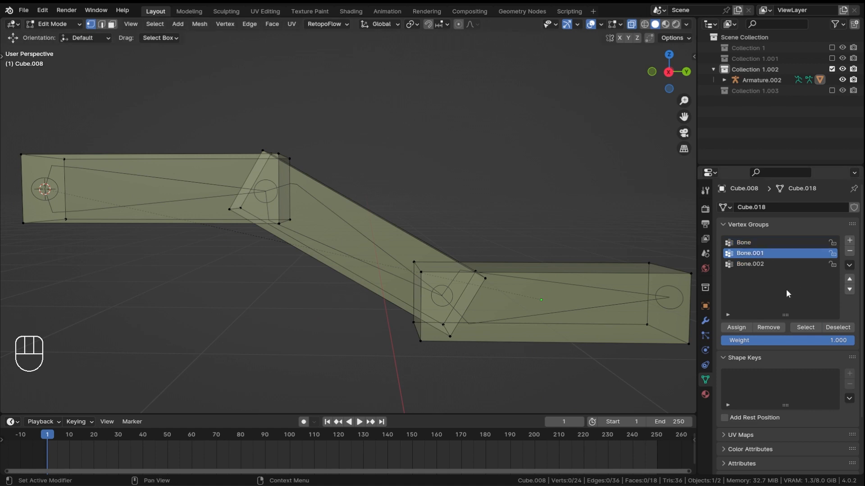
click(812, 327)
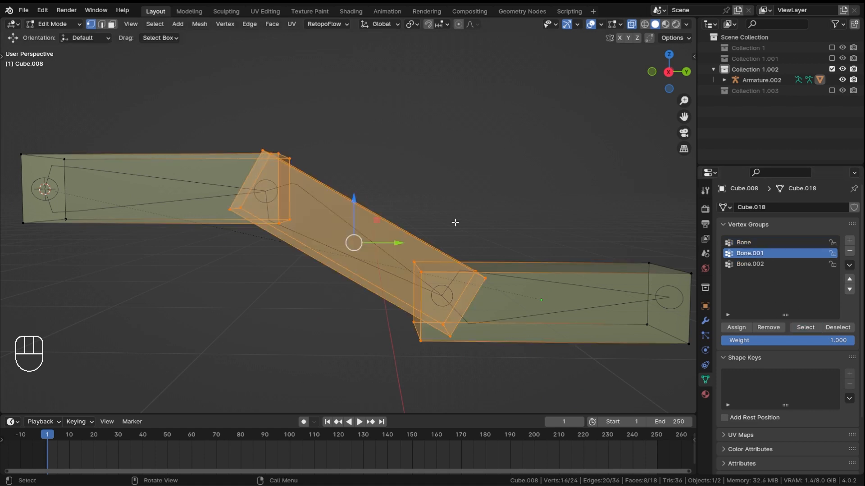
middle_drag(455, 222, 364, 193)
scroll(386, 207, up, 1)
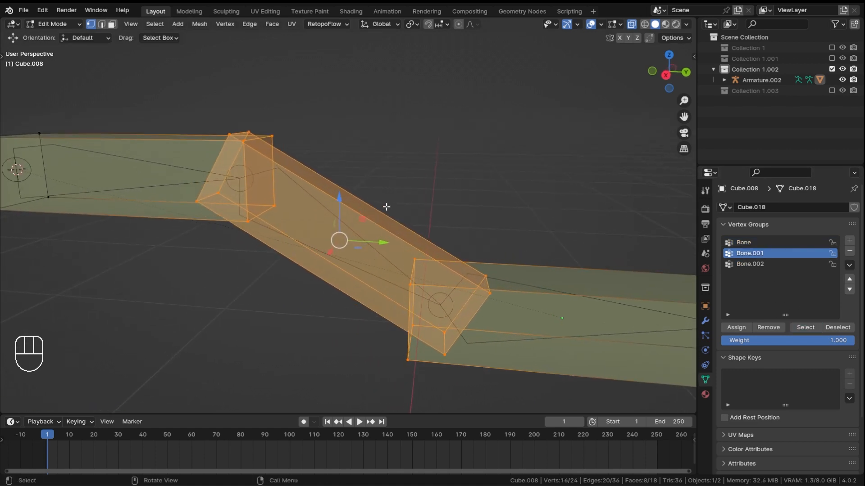
shift+middle_drag(312, 174, 344, 186)
middle_drag(424, 276, 426, 267)
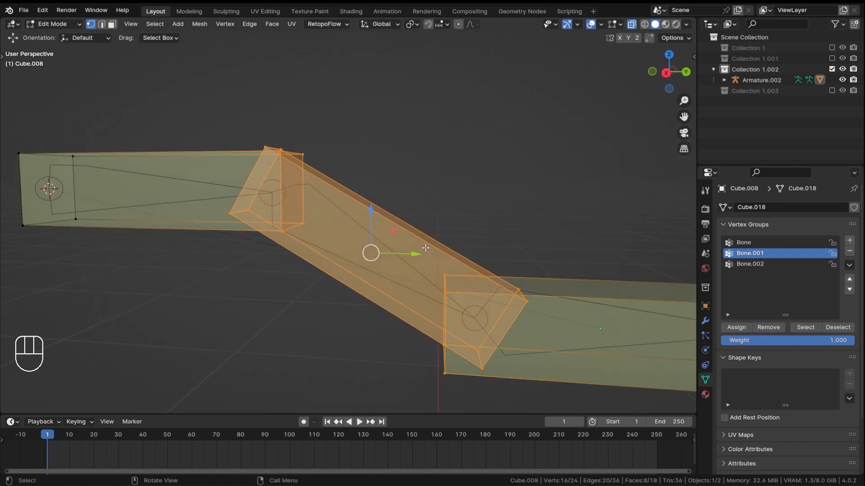
Remove the upper and lower beams' joint-end vertices from vertex group Bone.001, and check the group by selecting its vertices.
drag(423, 230, 454, 365)
shift+middle_drag(243, 174, 429, 207)
shift+drag(445, 180, 474, 361)
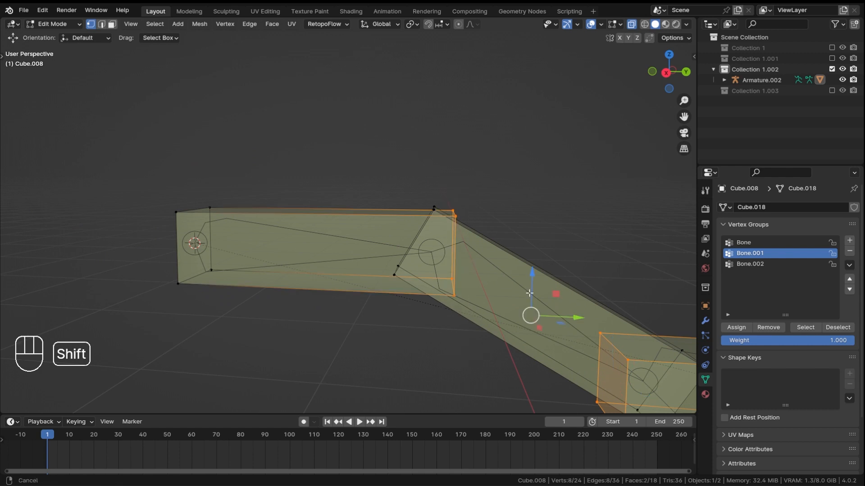
shift+middle_drag(681, 311, 598, 283)
scroll(597, 283, down, 1)
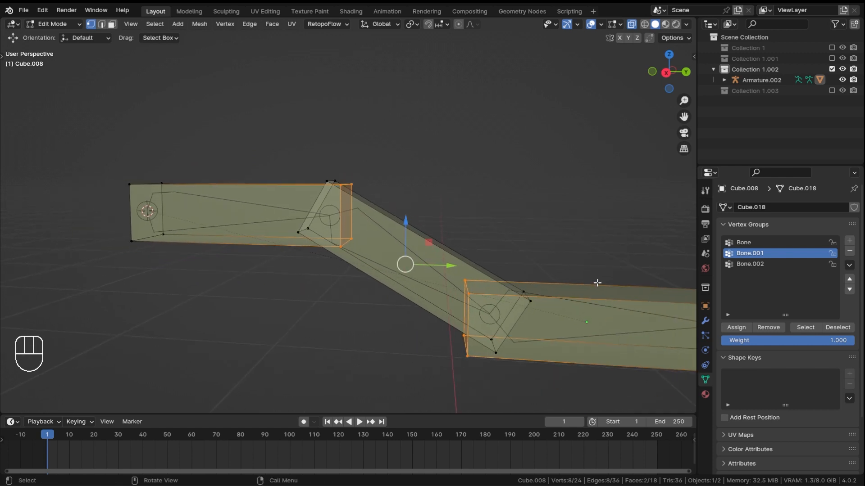
click(773, 327)
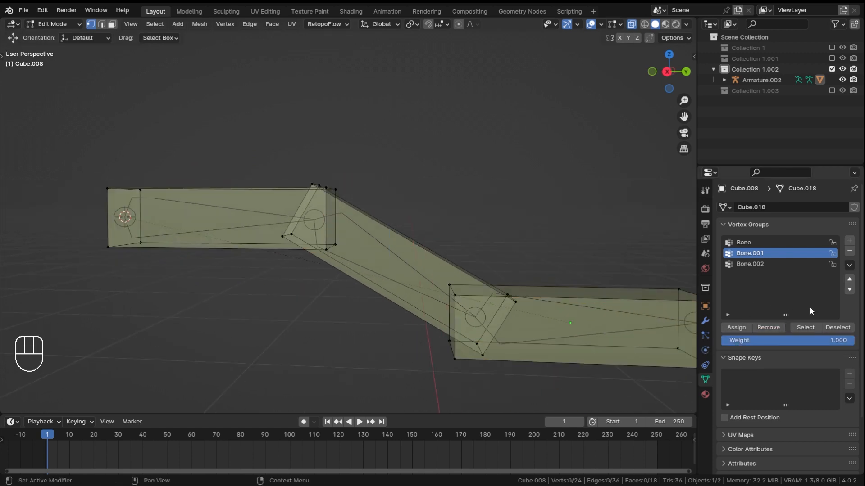
click(800, 329)
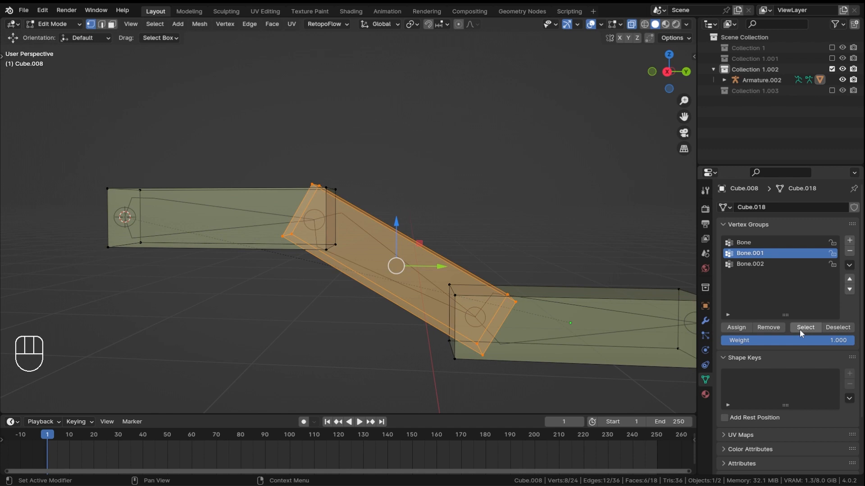
click(590, 232)
Select the vertices assigned to group Bone.002 and examine which ones belong to the neighbouring beam.
shift+middle_drag(591, 232, 476, 192)
click(752, 265)
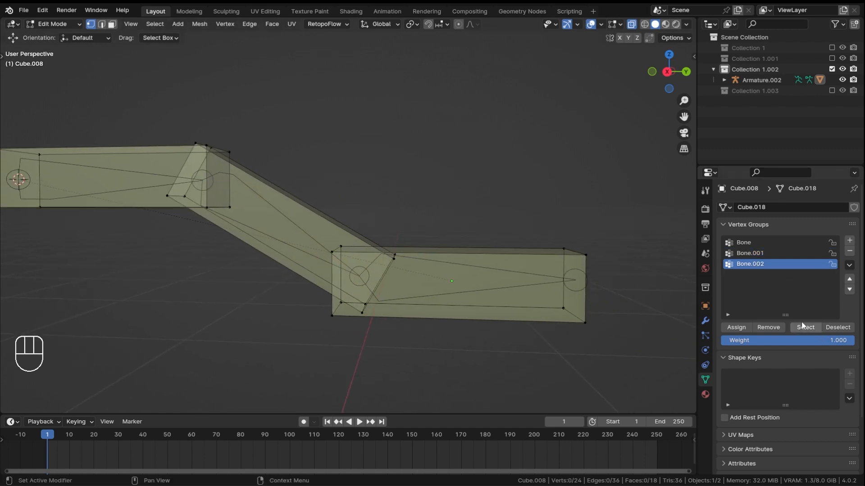
click(810, 331)
shift+middle_drag(467, 245, 428, 242)
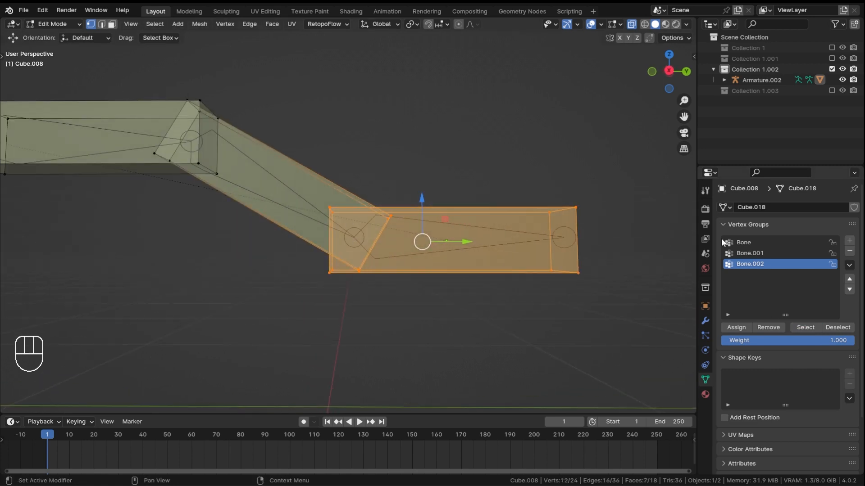
Remove the four vertices at the middle beam's lower end from vertex group Bone.002, and clear the selection.
click(408, 175)
drag(344, 163, 424, 339)
middle_drag(425, 339, 421, 273)
click(771, 328)
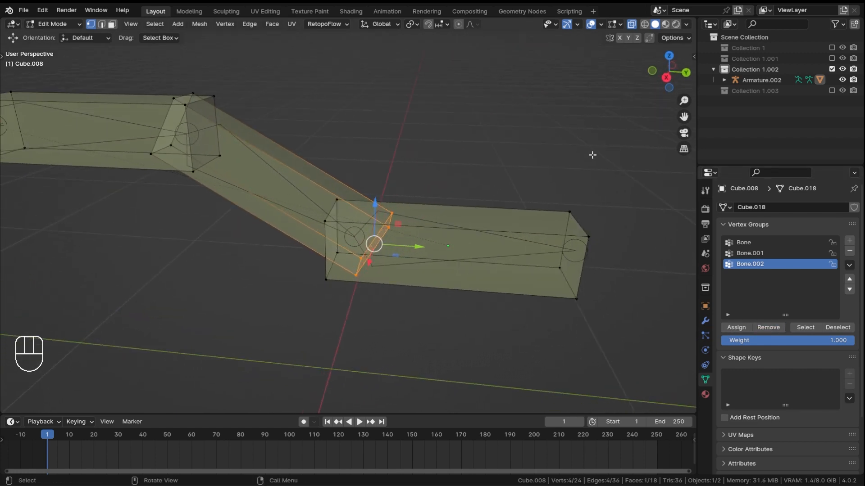
click(593, 154)
Return the beam mesh to Object Mode and turn off X-ray display.
ctrl+middle_drag(498, 141, 468, 142)
key(ctrl+Tab)
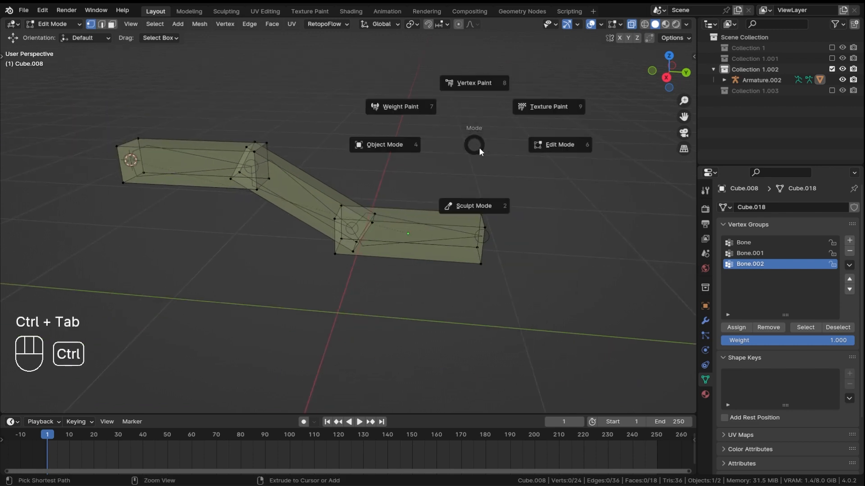
click(399, 149)
shift+middle_drag(383, 165, 423, 187)
key(alt+z)
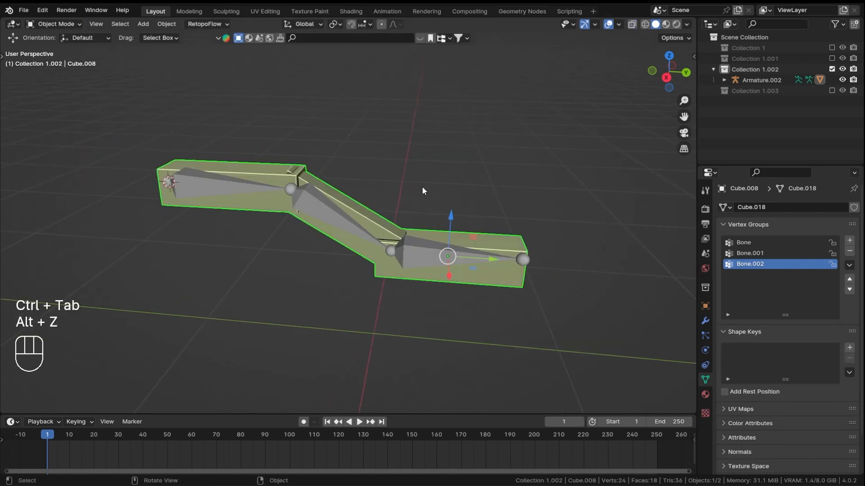
Put the armature in Pose Mode and test-rotate its bones to check the beam deformation, cancelling the rotations.
click(296, 209)
key(ctrl+Tab)
click(238, 177)
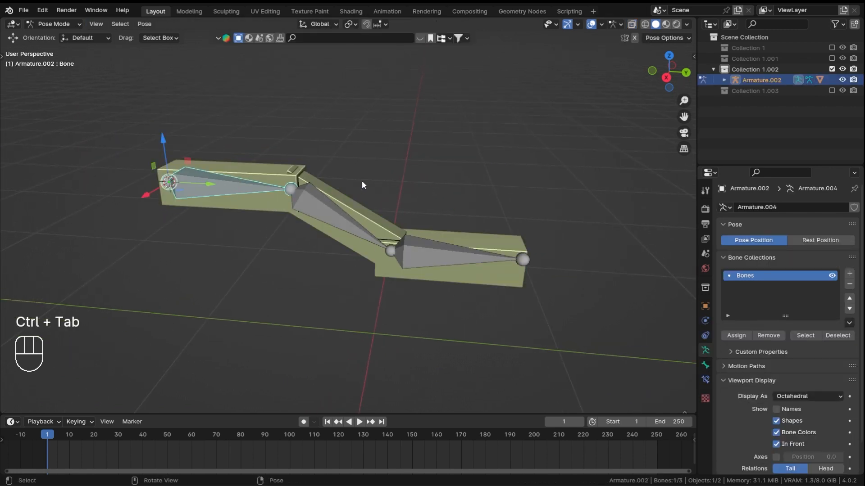
key(r)
click(320, 213)
key(r)
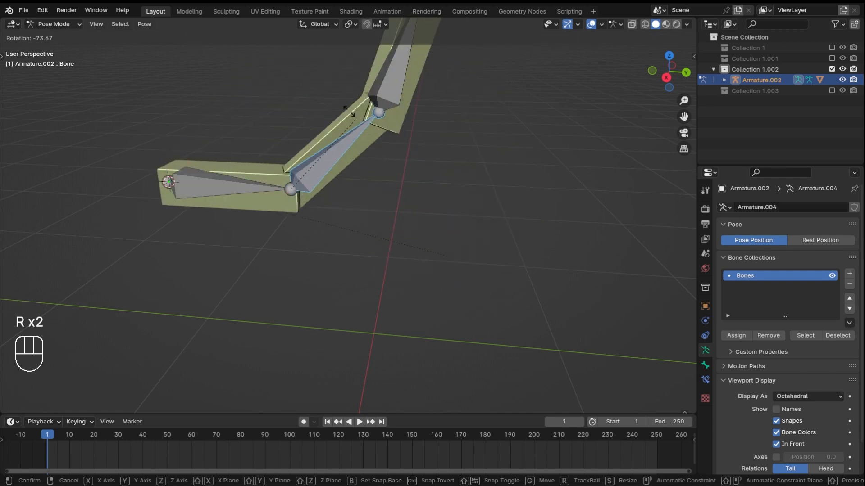
right_click(422, 236)
click(437, 254)
key(r)
right_click(508, 301)
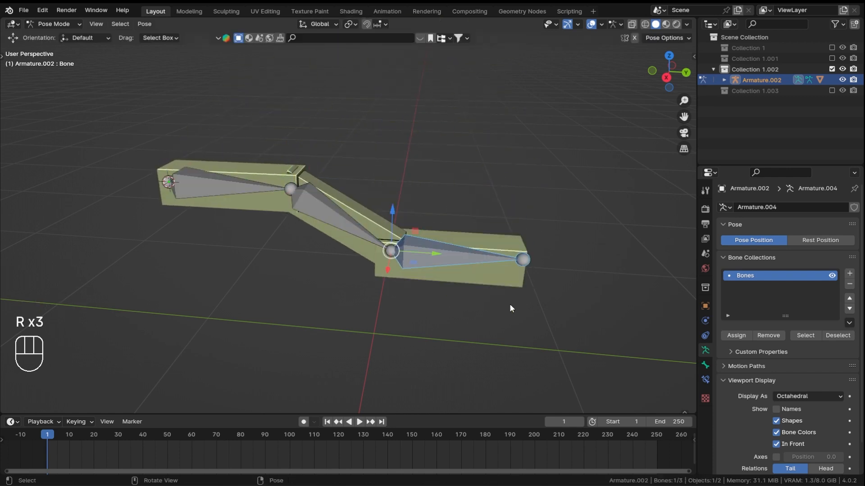
middle_drag(450, 229, 472, 189)
key(ctrl+Tab)
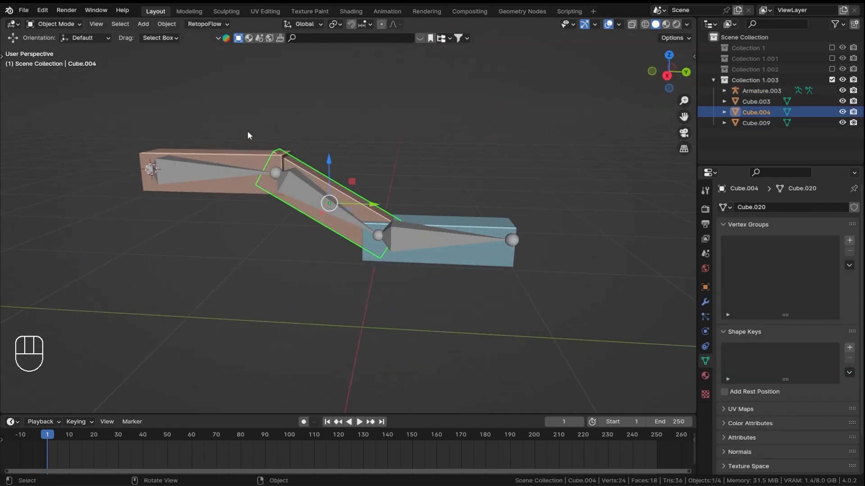
Join the middle beam Cube.004 and the lower beam Cube.009 into one mesh object, and save the file.
click(247, 153)
click(352, 203)
middle_drag(352, 203, 470, 231)
shift+click(470, 230)
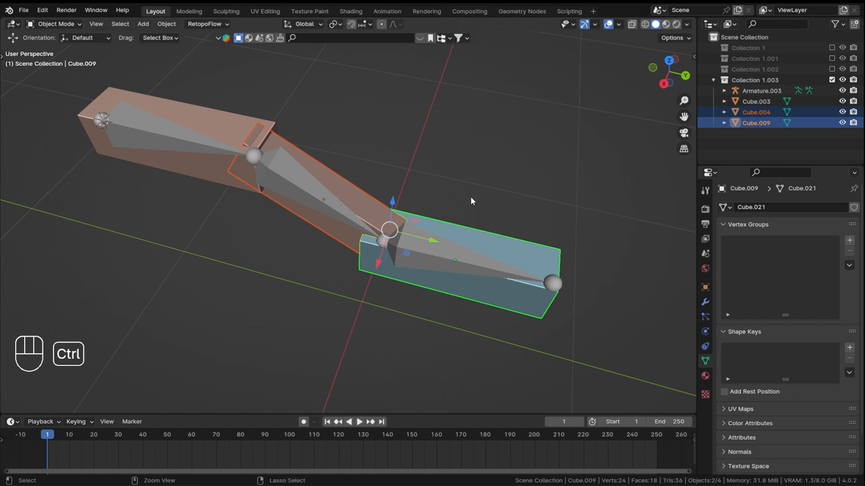
key(ctrl+j)
shift+middle_drag(395, 168, 379, 147)
key(ctrl+s)
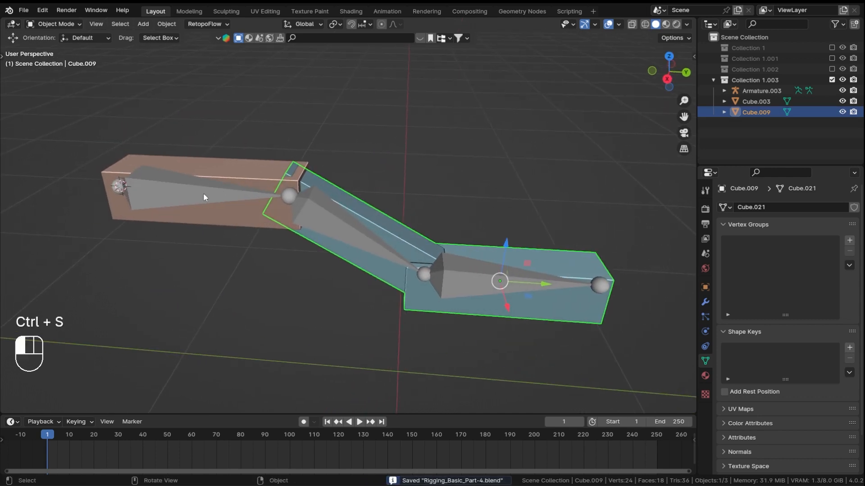
Make the first bone of Armature.003 active and parent the upper beam Cube.003 to it with the Bone option.
click(204, 194)
click(251, 170)
shift+middle_drag(258, 165, 311, 176)
click(239, 201)
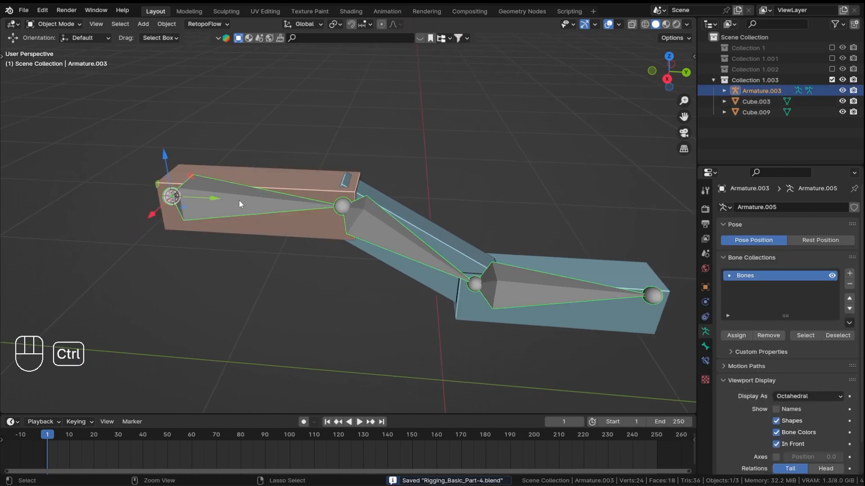
key(ctrl+Tab)
middle_drag(239, 199, 255, 191)
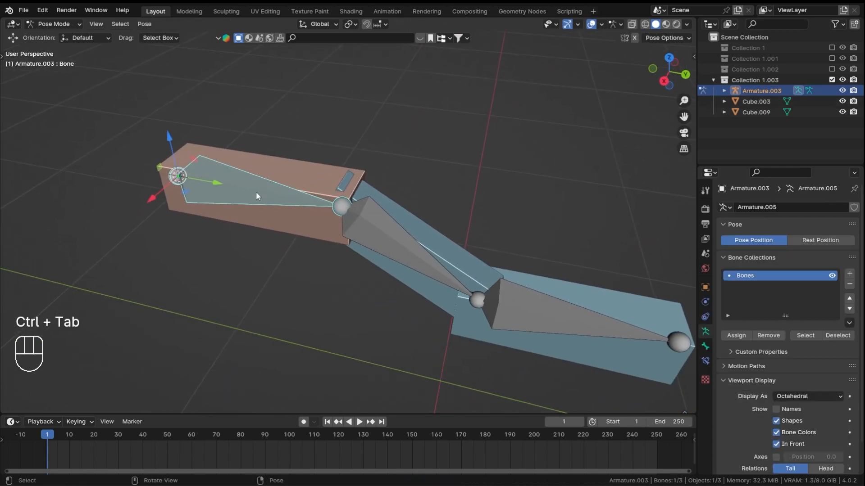
key(ctrl+Tab)
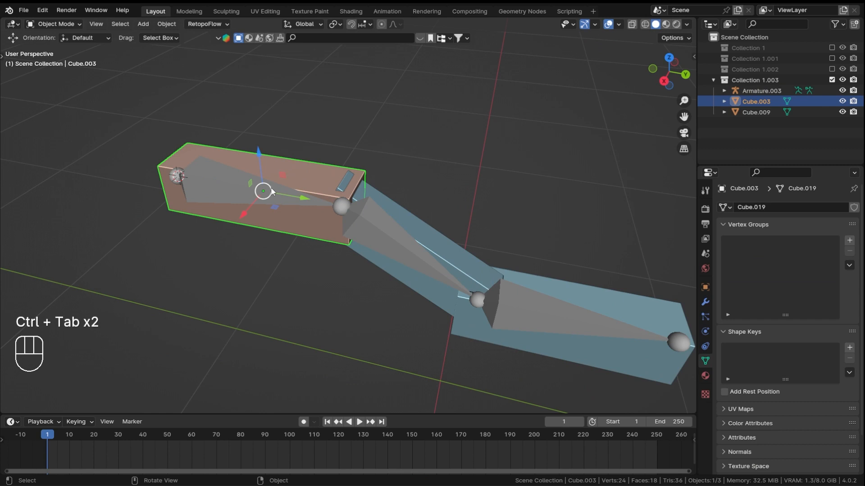
shift+click(230, 183)
key(ctrl+p)
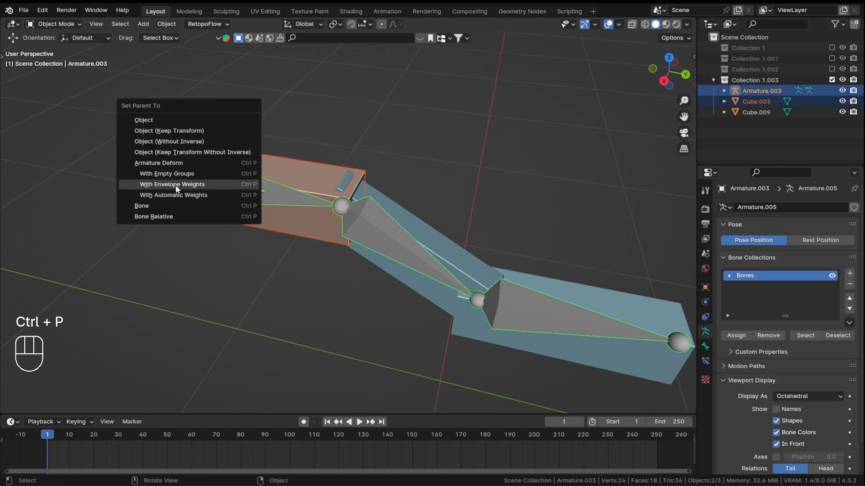
click(152, 206)
Parent the joined middle and lower beam mesh to Armature.003 using Armature Deform With Empty Groups.
shift+middle_drag(426, 198, 296, 175)
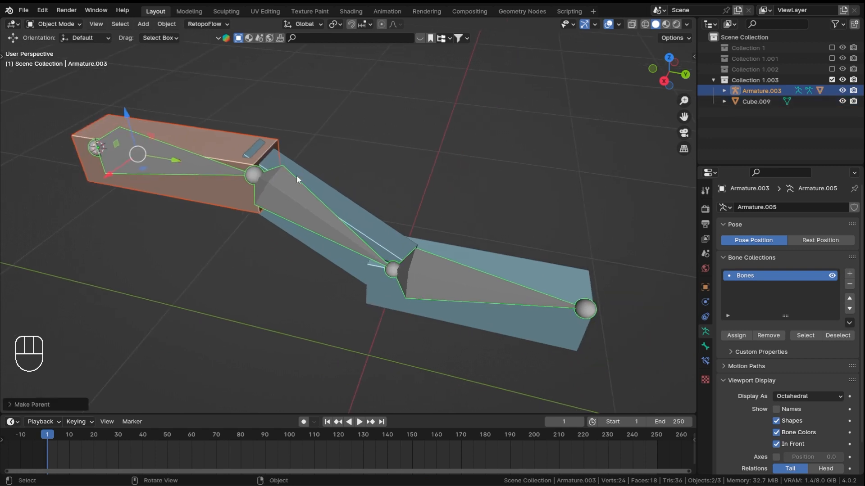
click(424, 241)
shift+middle_drag(425, 242, 401, 224)
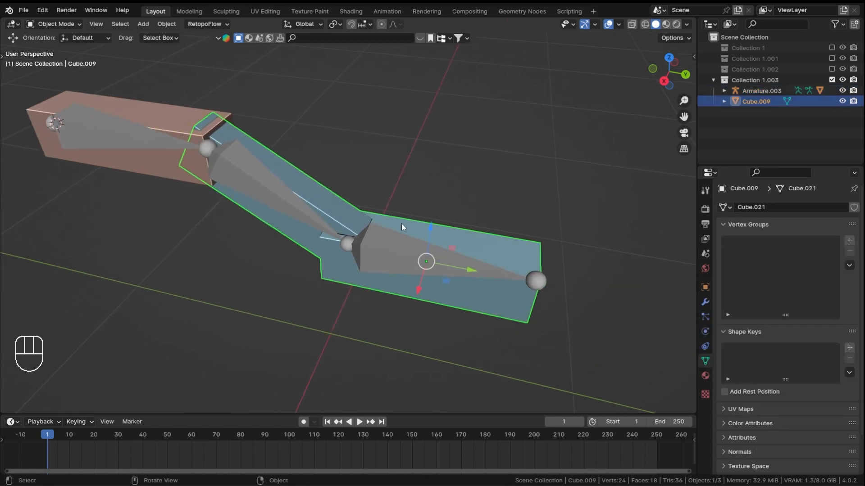
shift+click(386, 253)
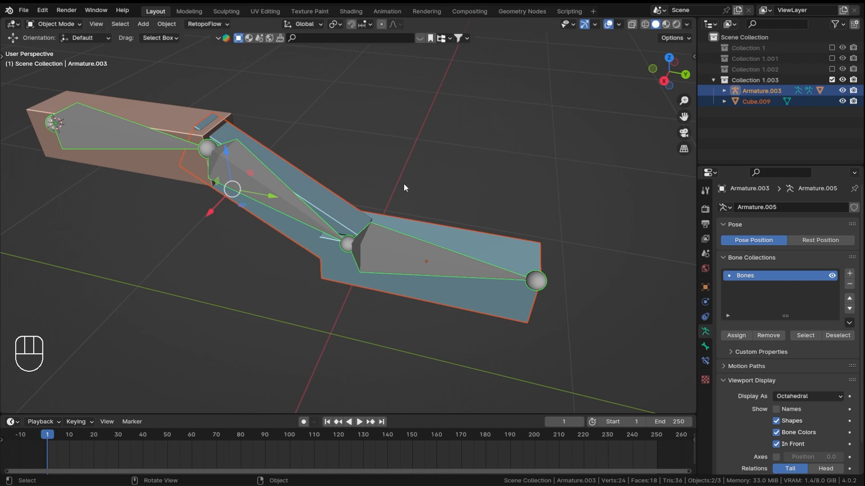
key(ctrl+p)
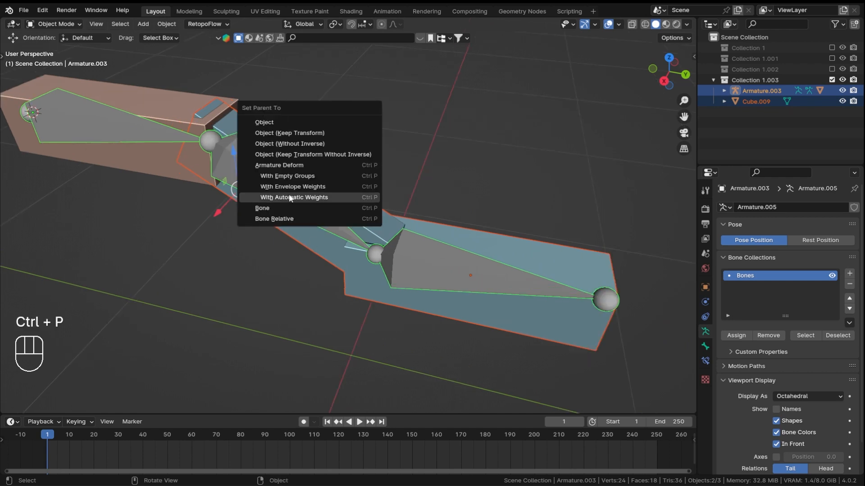
click(302, 175)
shift+middle_drag(311, 175, 419, 204)
key(alt+z)
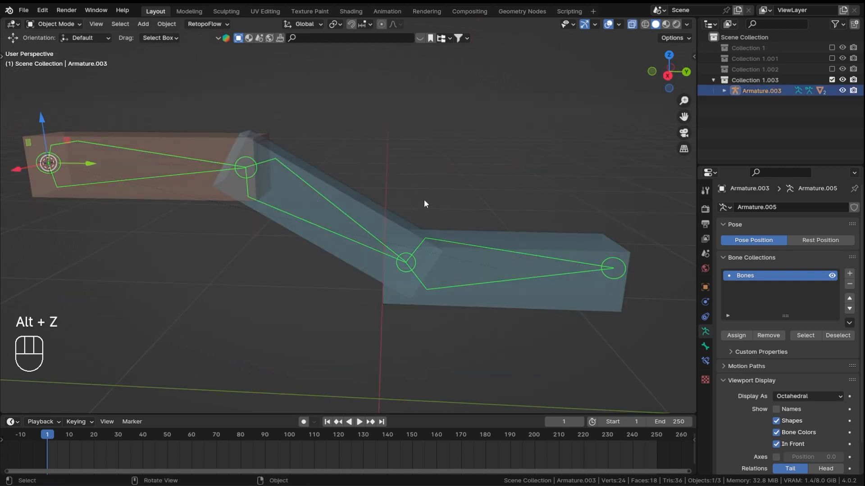
key(alt+z)
In the joined mesh's Edit Mode, select all linked vertices of the middle beam and assign them to vertex group Bone.001 at weight 1.000.
click(350, 180)
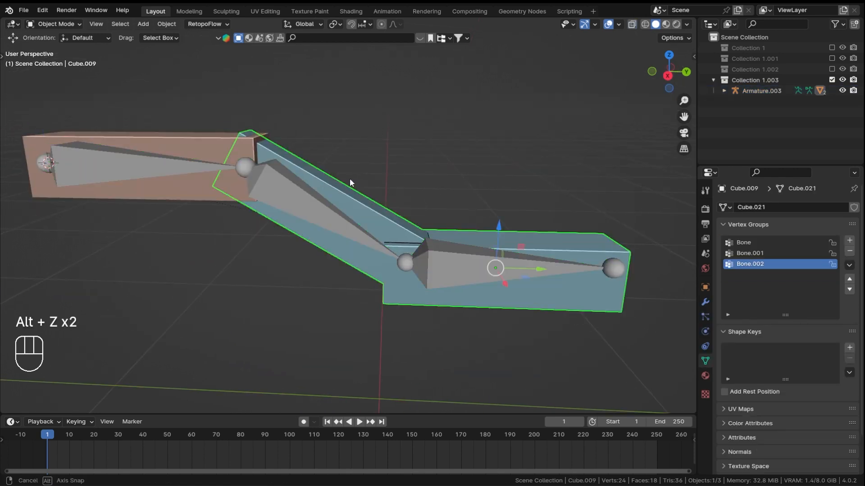
middle_drag(350, 180, 354, 108)
shift+middle_drag(370, 180, 620, 241)
click(749, 254)
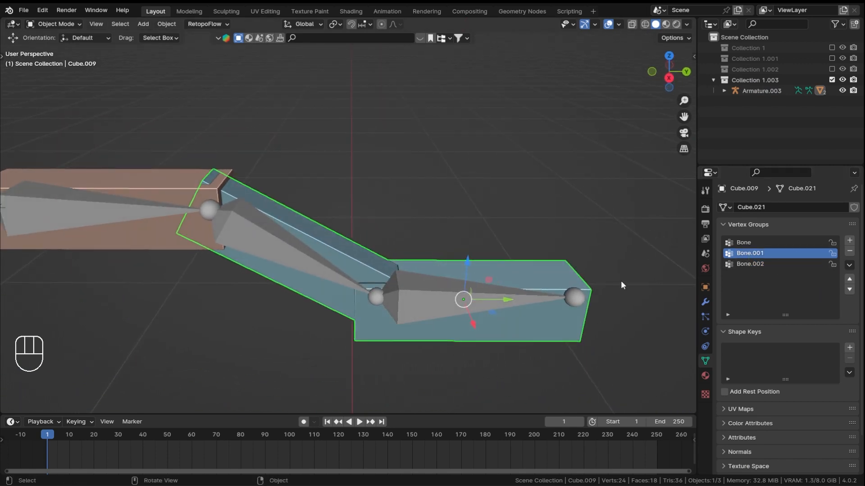
key(Tab)
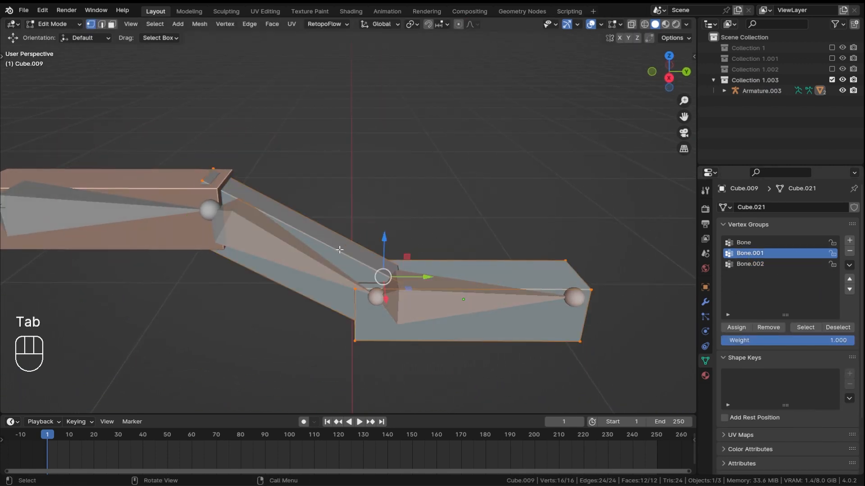
click(580, 216)
middle_drag(579, 217, 252, 172)
click(250, 173)
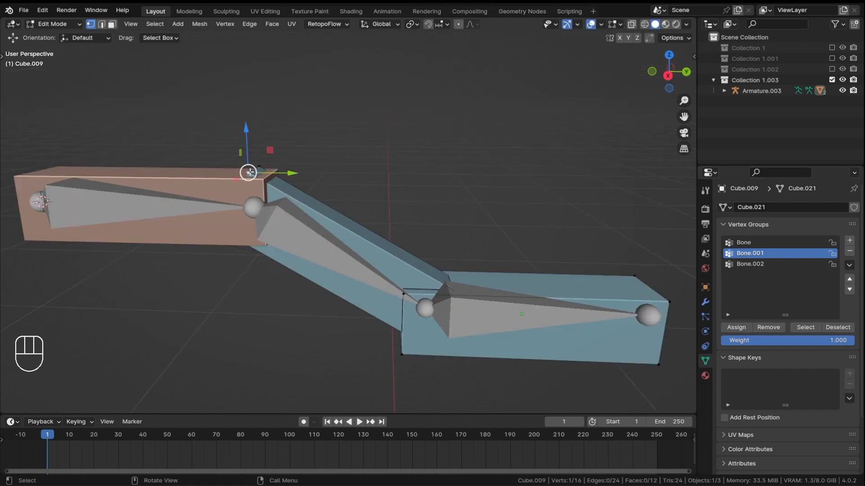
key(ctrl+l)
key(alt+z)
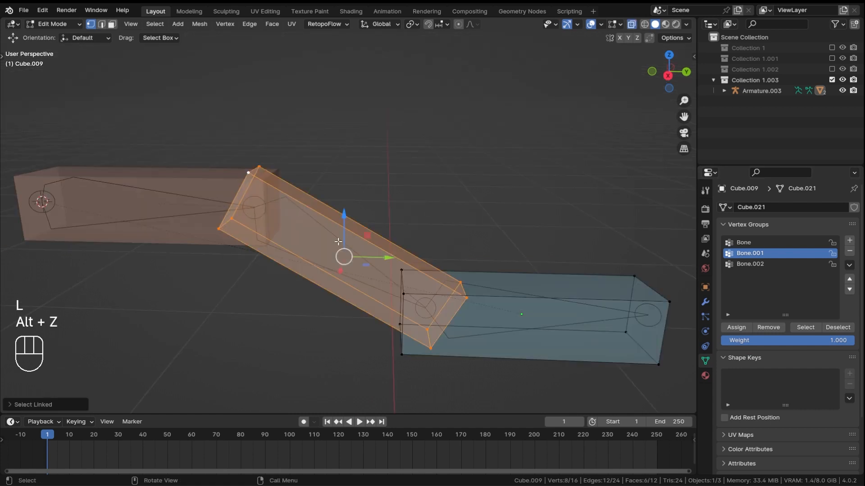
key(alt+z)
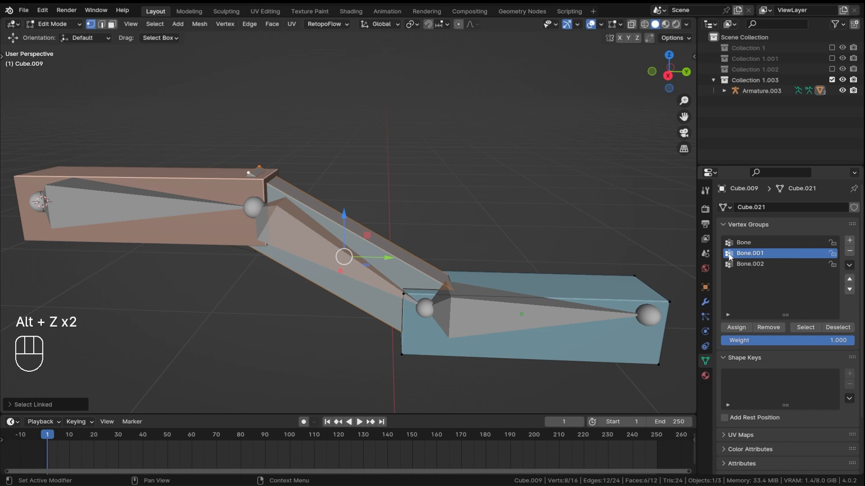
ctrl+middle_drag(353, 276, 354, 261)
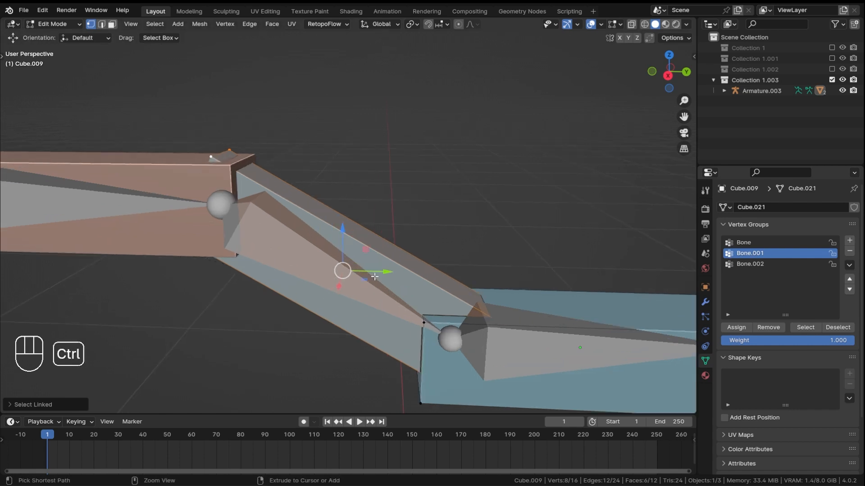
click(737, 328)
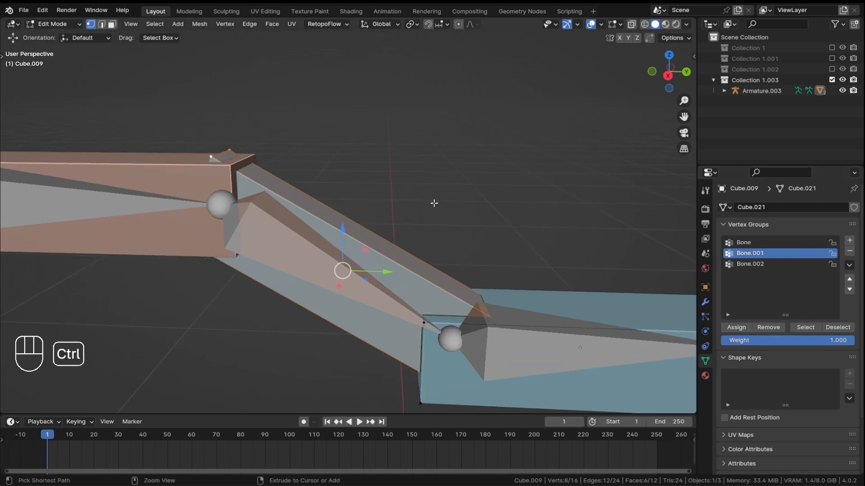
Return to Object Mode, select Armature.003 and turn on the display of its bone names.
ctrl+middle_drag(523, 263, 527, 282)
key(ctrl+Tab)
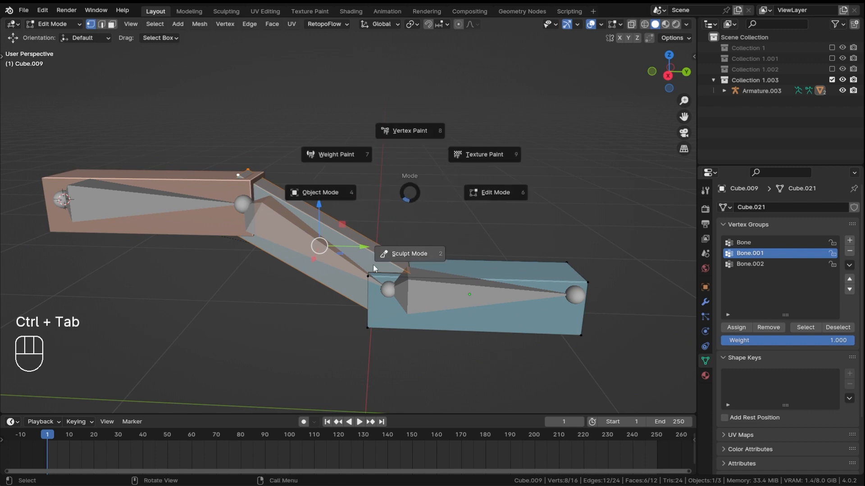
click(339, 206)
click(321, 256)
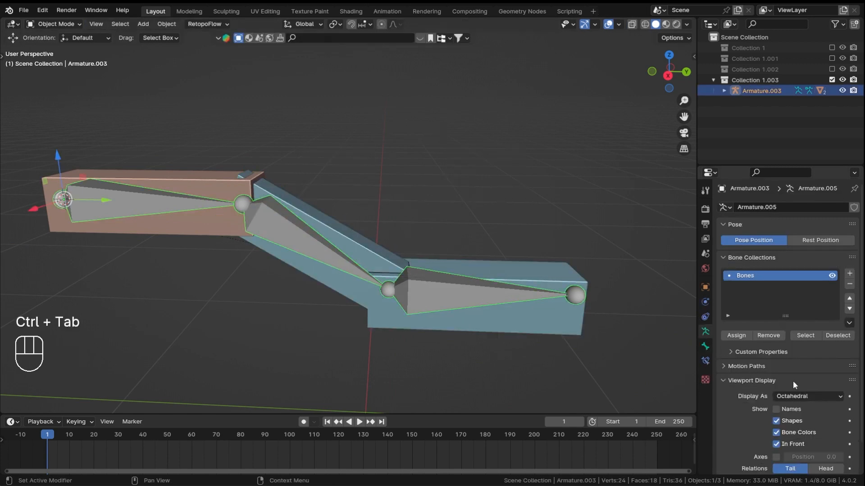
click(795, 412)
ctrl+shift+middle_drag(466, 285, 438, 264)
Test-rotate Bone.001 in Pose Mode to check the middle beam's assignment, cancel the rotation, and return to Object Mode.
key(ctrl+Tab)
click(194, 186)
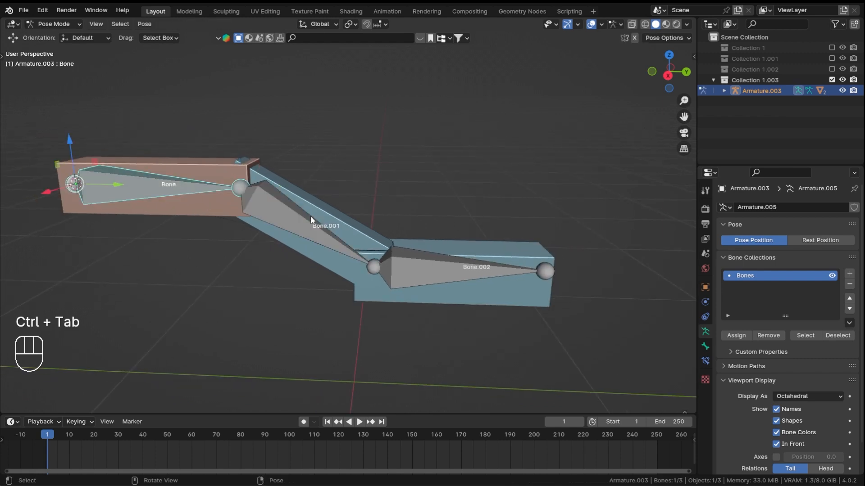
click(317, 211)
key(r)
key(r)
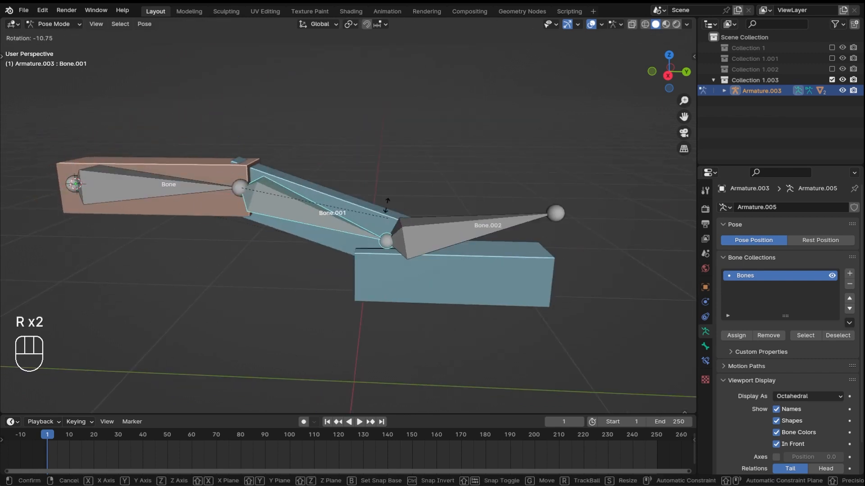
click(397, 234)
mouse_move(396, 234)
shift+middle_down()
mouse_move(450, 220)
mouse_move(386, 247)
shift+middle_up()
click(384, 245)
key(ctrl+Tab)
click(432, 181)
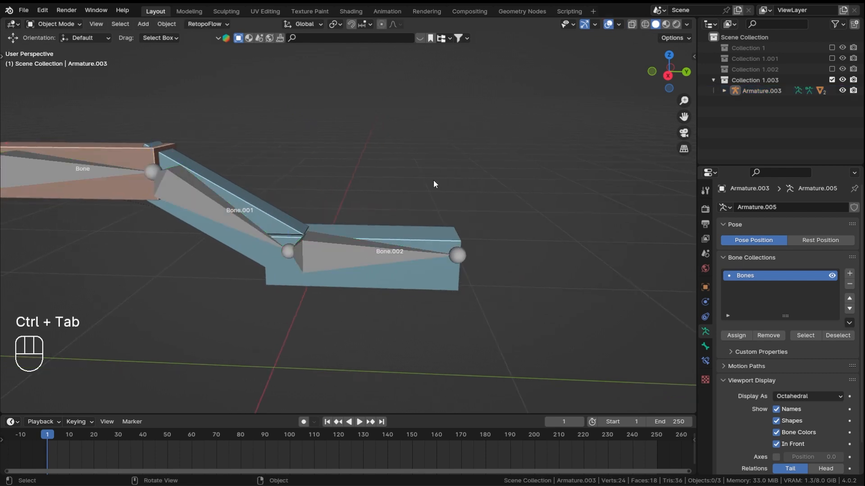
In the joined mesh's Edit Mode, assign all linked vertices of the lower beam to vertex group Bone.002 at weight 1.000.
middle_drag(434, 182, 407, 254)
click(409, 256)
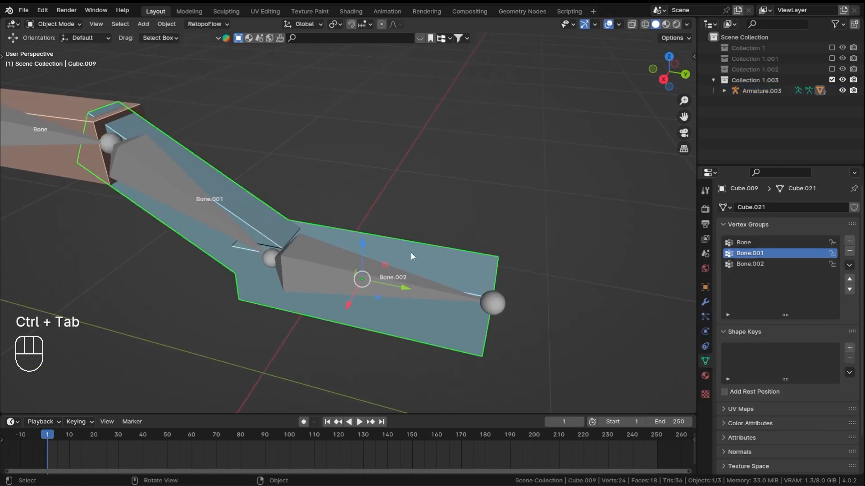
key(Tab)
middle_drag(521, 225, 575, 235)
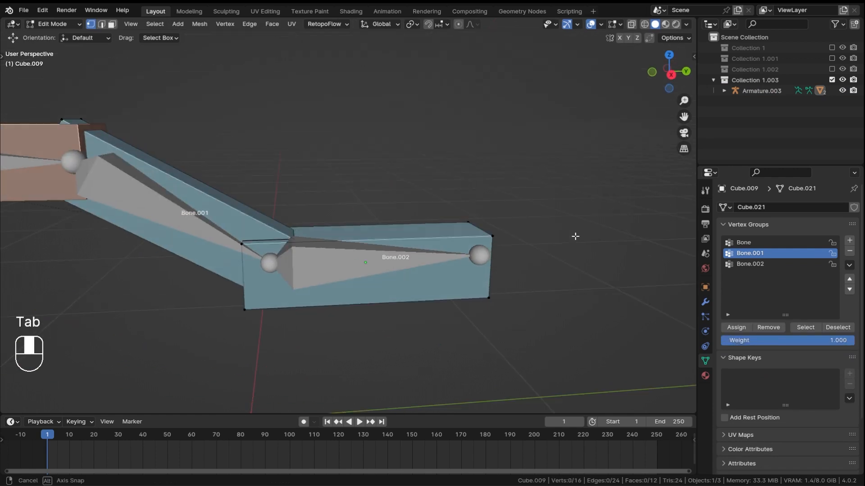
click(772, 265)
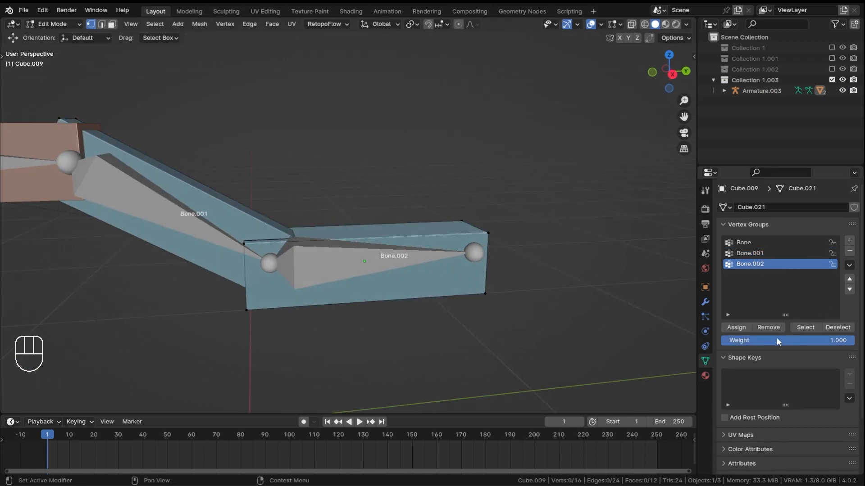
key(l)
click(736, 328)
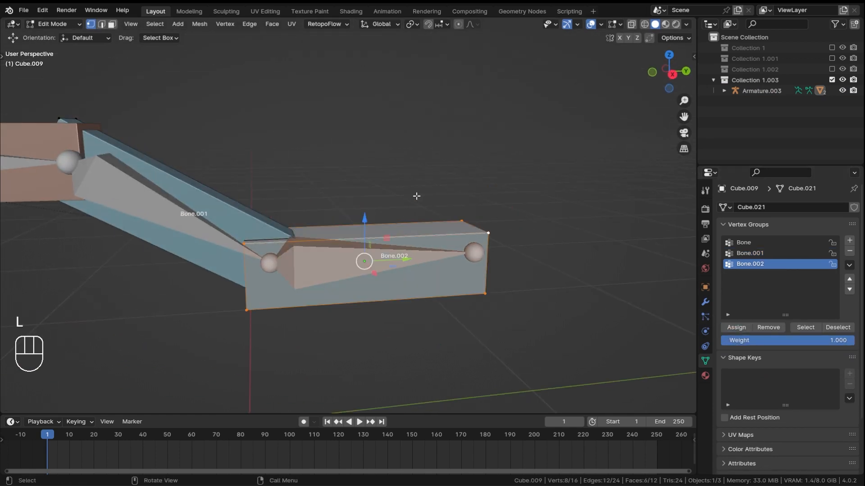
Test-rotate Bone.002 and Bone.001 of Armature.003 in Pose Mode to check both beam assignments, cancelling each rotation.
key(ctrl+Tab)
click(372, 216)
key(ctrl+Tab)
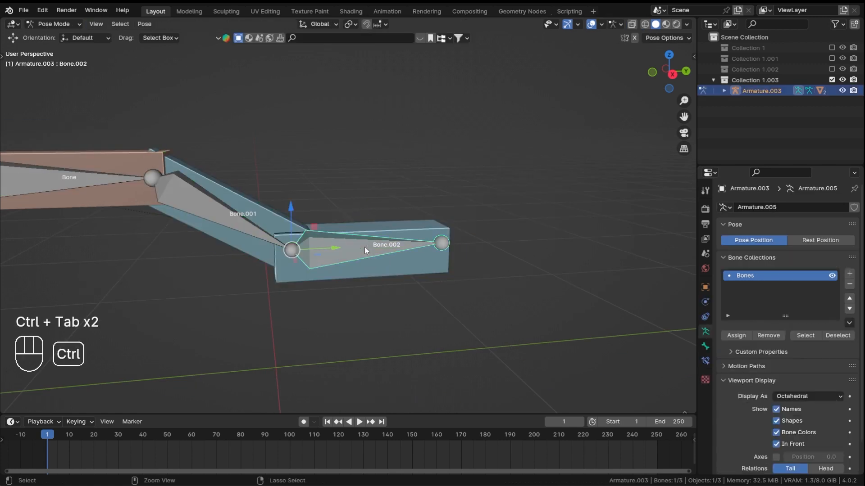
key(r)
right_click(383, 149)
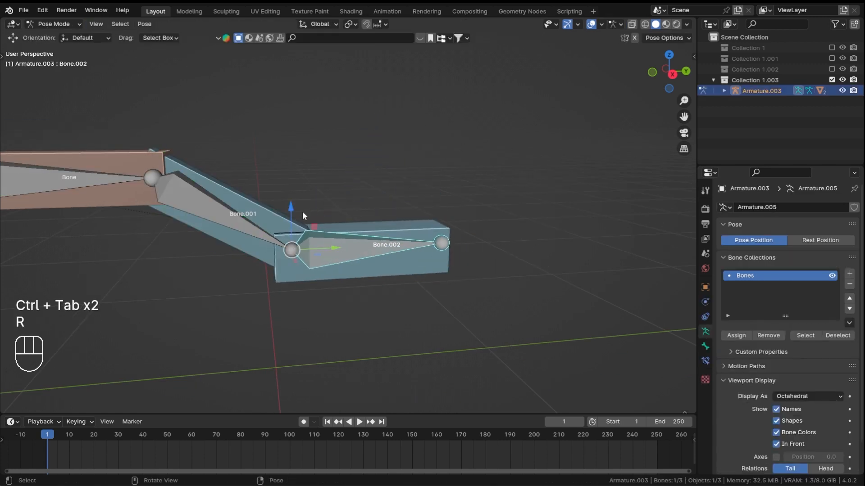
click(262, 230)
key(r)
right_click(289, 171)
shift+middle_drag(287, 176, 349, 200)
middle_drag(349, 200, 372, 195)
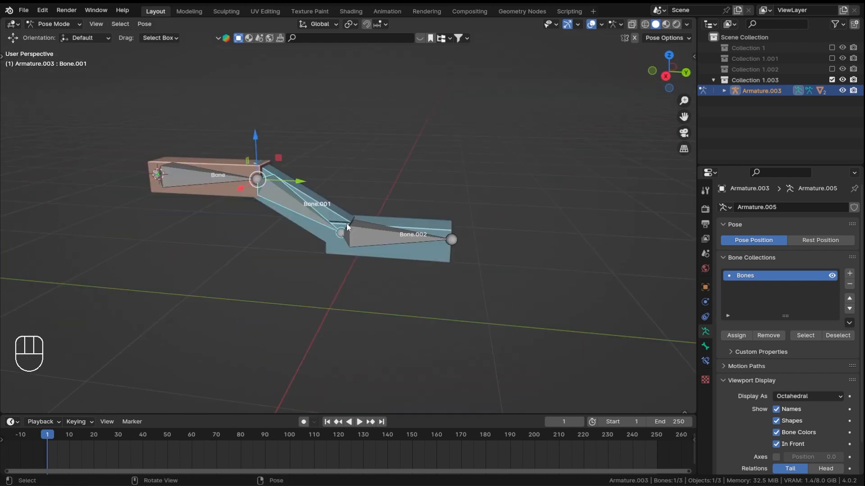
shift+middle_drag(347, 223, 394, 210)
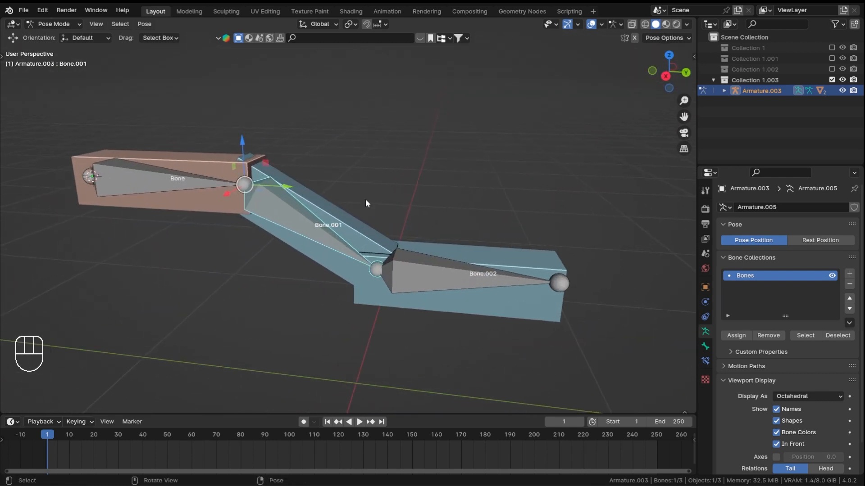
Return Armature.003 to Object Mode and save the file.
key(ctrl+Tab)
shift+middle_drag(323, 189, 339, 205)
key(ctrl+s)
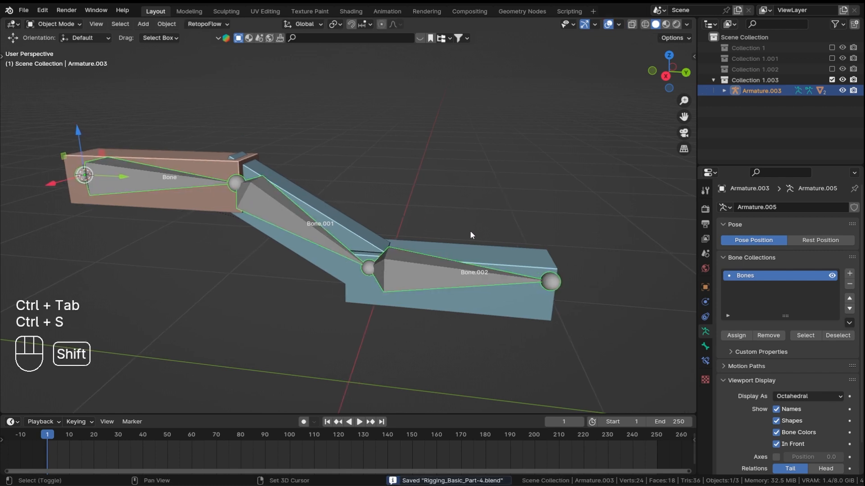
shift+middle_drag(470, 231, 442, 199)
key(ctrl+s)
scroll(406, 243, down, 3)
middle_drag(391, 251, 369, 236)
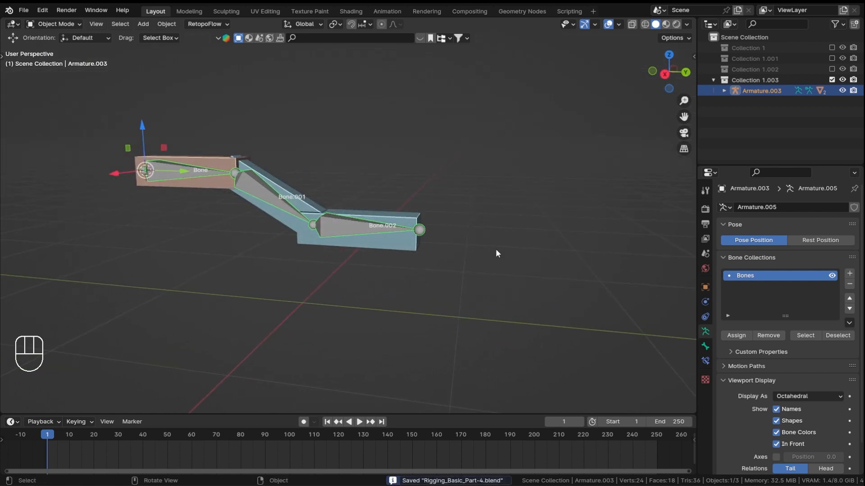
In Armature.003's Edit Mode, extrude a new bone about 0.46 m along global Y from Bone.002's tail and select it.
key(ctrl)
key(Tab)
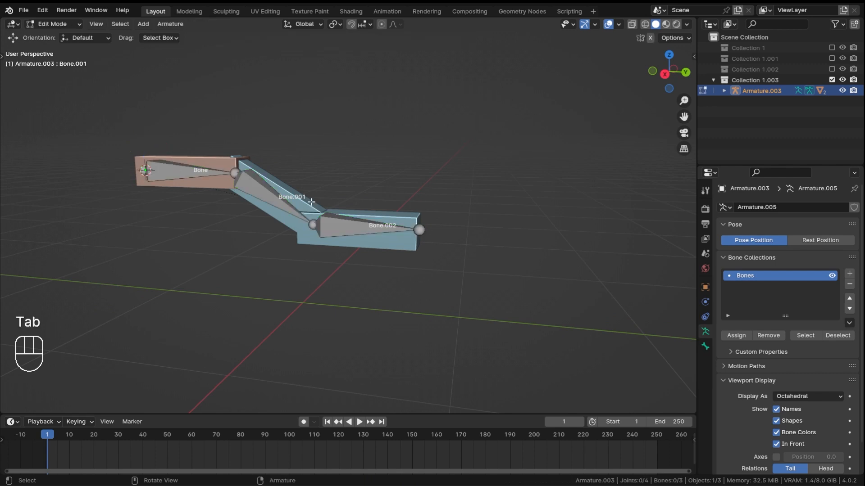
shift+middle_drag(432, 226, 413, 257)
shift+middle_drag(403, 260, 372, 276)
click(369, 257)
mouse_move(423, 246)
middle_down()
mouse_move(410, 246)
mouse_move(426, 242)
mouse_move(417, 230)
mouse_move(434, 209)
mouse_move(430, 240)
middle_up()
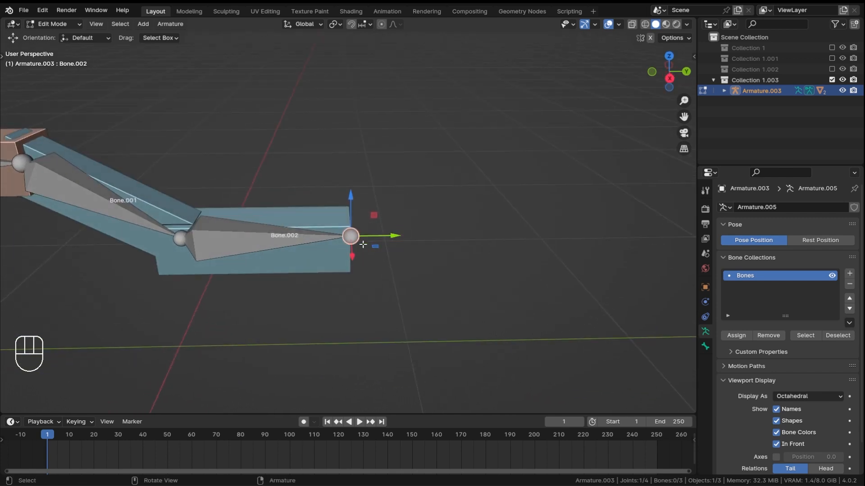
middle_drag(364, 244, 365, 213)
shift+middle_drag(222, 224, 330, 223)
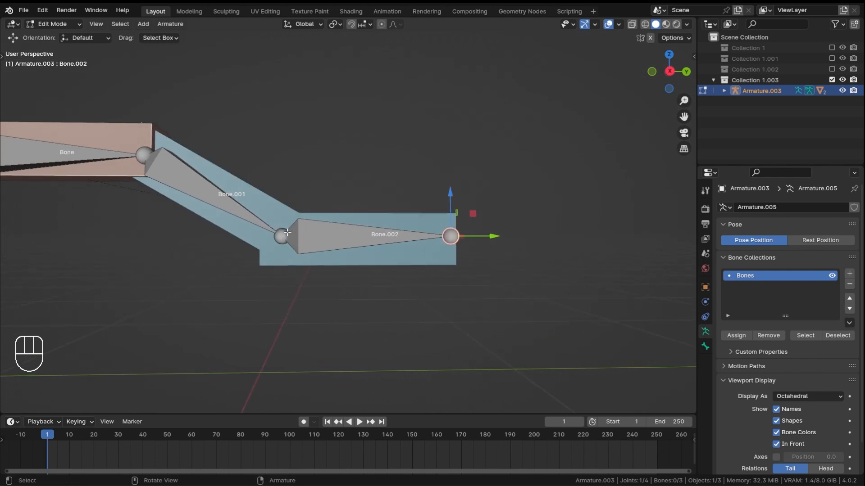
shift+middle_drag(399, 255, 342, 267)
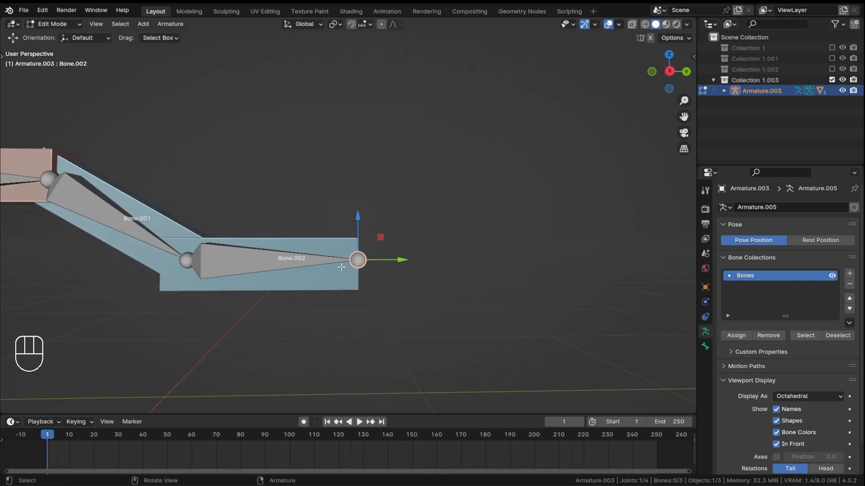
key(e)
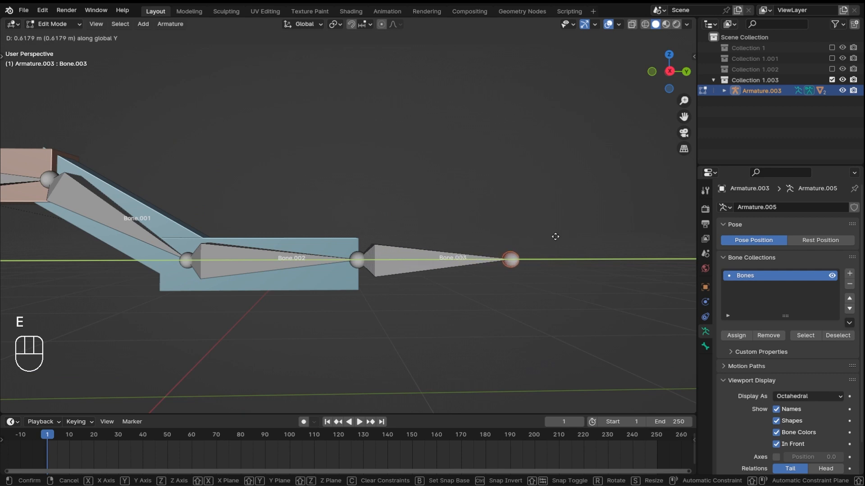
click(457, 250)
Clear the parent of the extruded Bone.003 and switch the armature to Pose Mode.
key(alt+p)
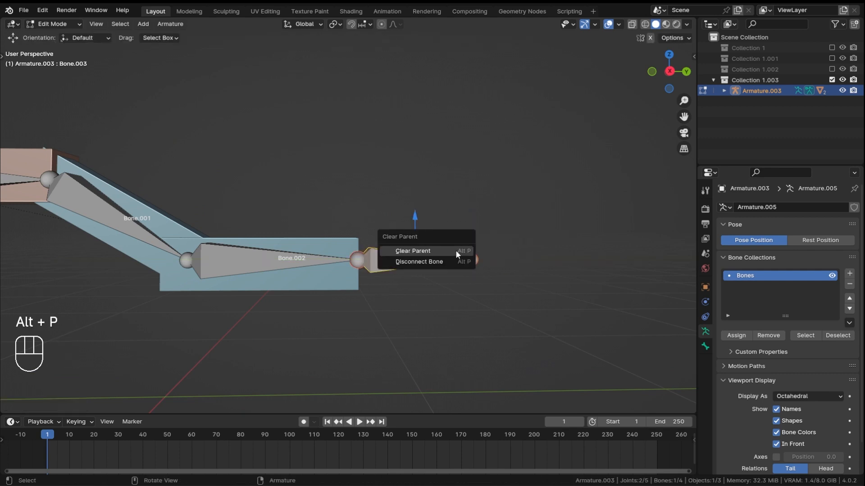
click(446, 255)
middle_drag(371, 172, 349, 209)
shift+middle_drag(349, 209, 424, 194)
scroll(446, 253, down, 2)
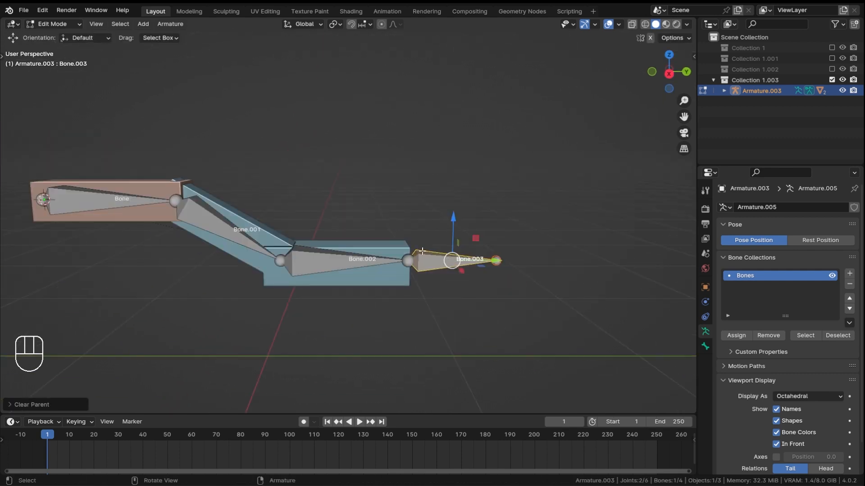
key(ctrl+Tab)
click(455, 286)
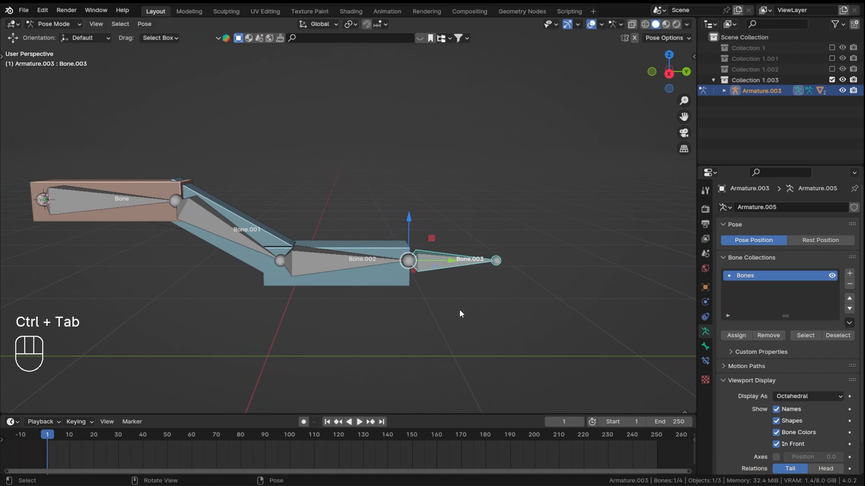
Show the bone constraint settings and widen the properties editor.
click(440, 251)
click(708, 364)
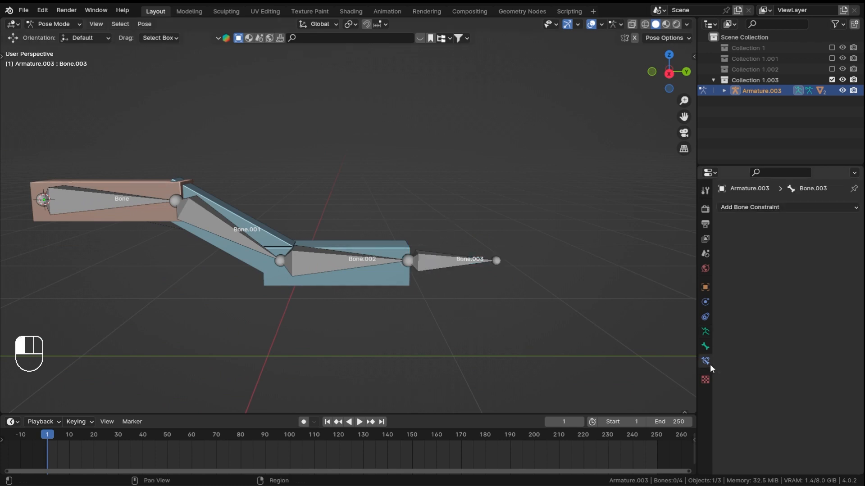
drag(696, 332, 649, 324)
click(751, 207)
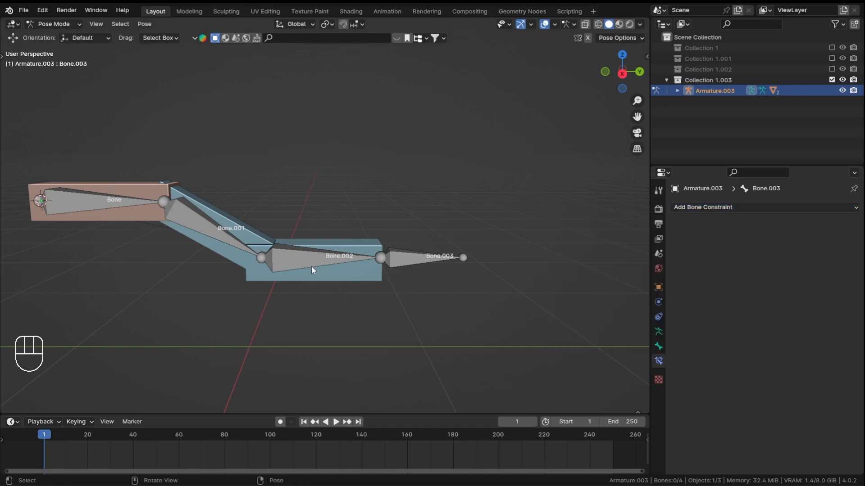
Test-move Bone.003 in Pose Mode to check its independence from the arm, and cancel the move.
click(309, 254)
click(434, 264)
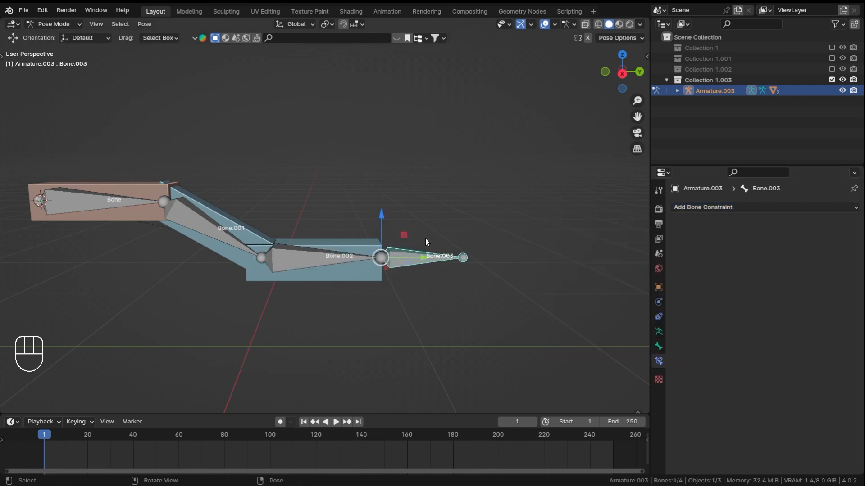
drag(411, 234, 465, 198)
right_click(464, 197)
Turn off Deform for Bone.003 in its bone properties, check it in Edit Mode and return to Pose Mode.
click(658, 346)
key(Tab)
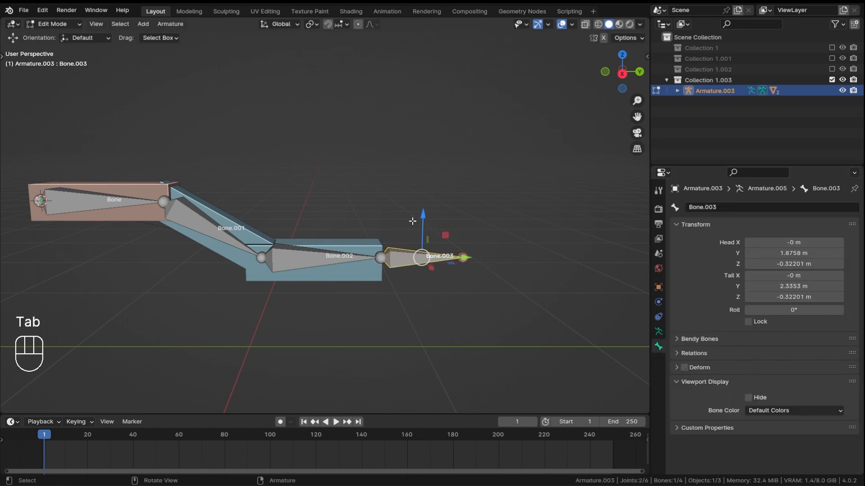
key(ctrl+Tab)
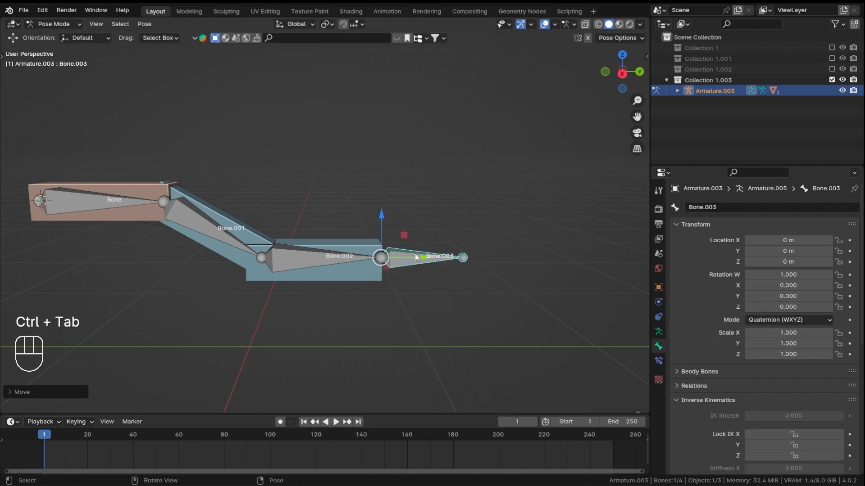
Add an IK constraint to Bone.002 with Bone.003 as its target bone, and select Bone.002 to review the constraint.
shift+click(331, 258)
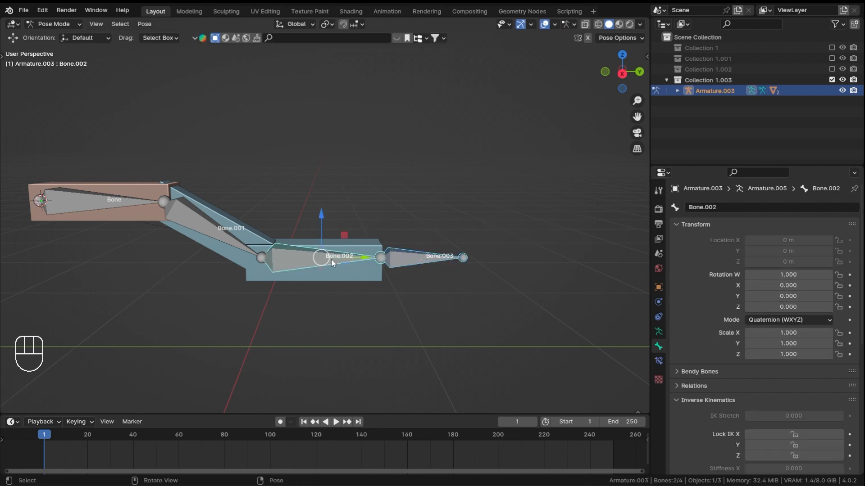
click(658, 361)
key(shift+i)
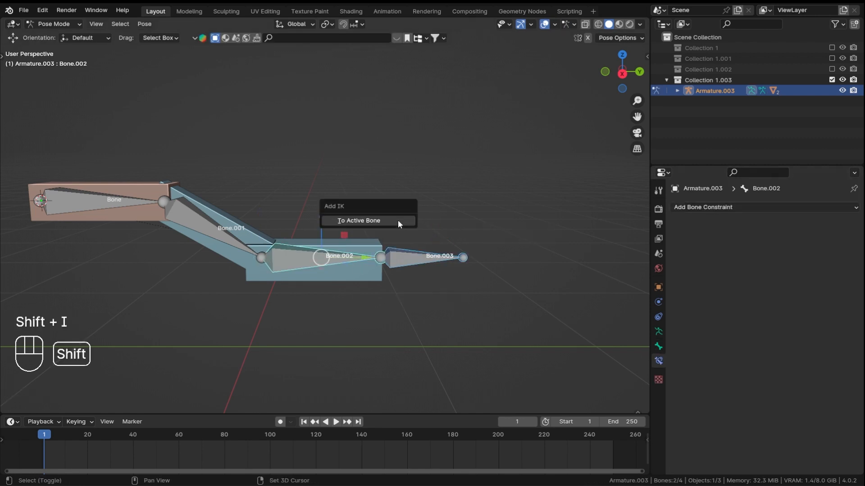
click(344, 221)
ctrl+middle_drag(439, 269, 490, 222)
click(313, 265)
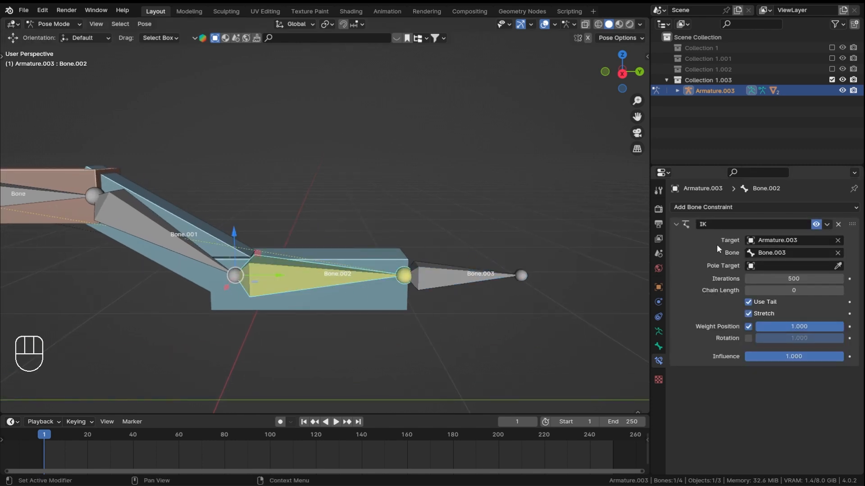
shift+middle_drag(532, 282, 449, 296)
shift+middle_drag(573, 318, 429, 314)
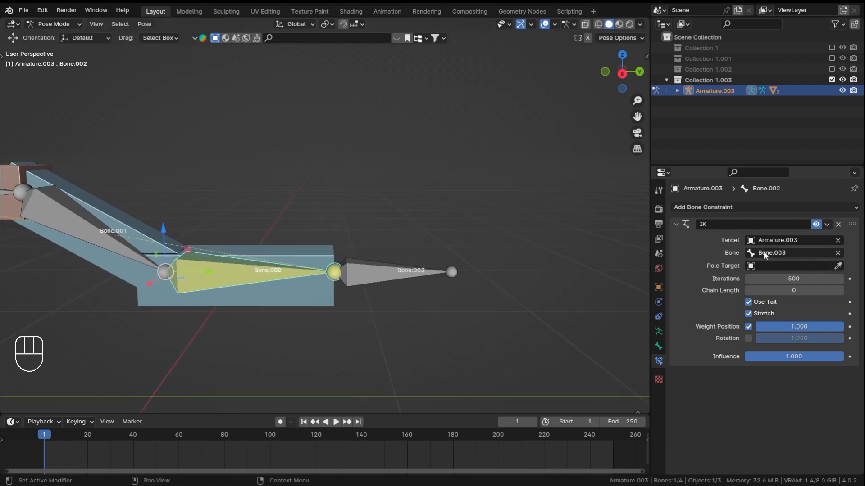
Rename Bone.003 to Target and check the target bone name in Bone.002's IK constraint.
click(386, 274)
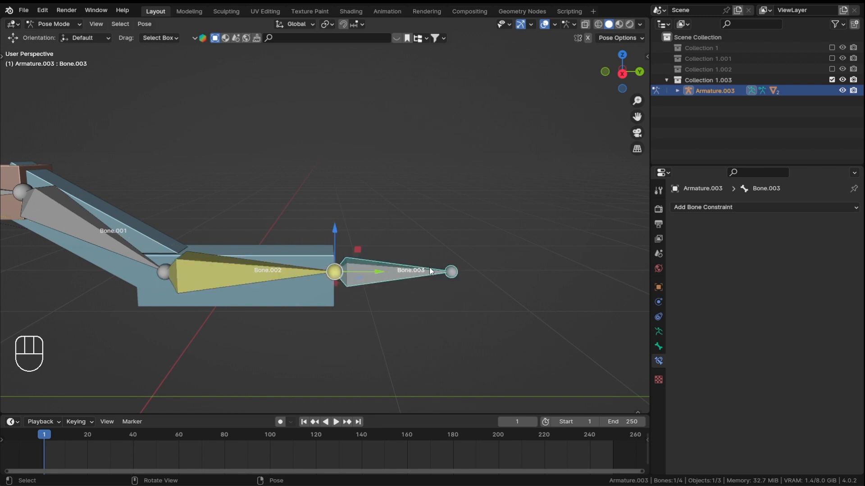
key(F2)
text(Target)
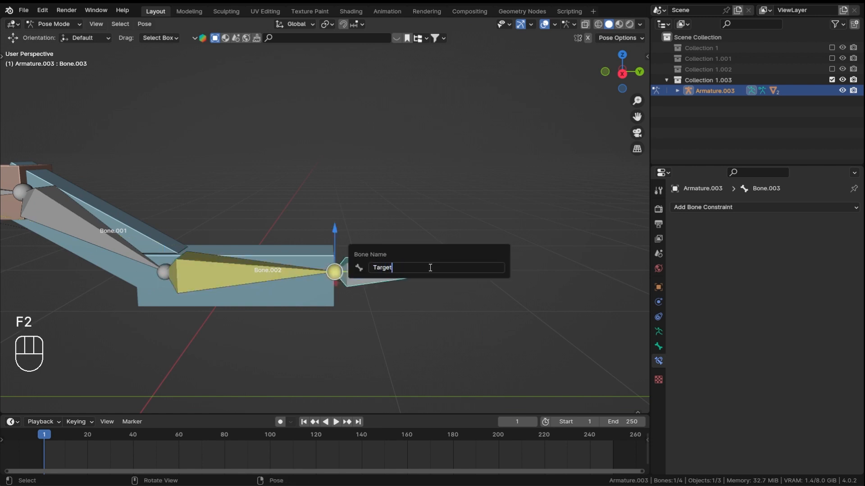
key(Return)
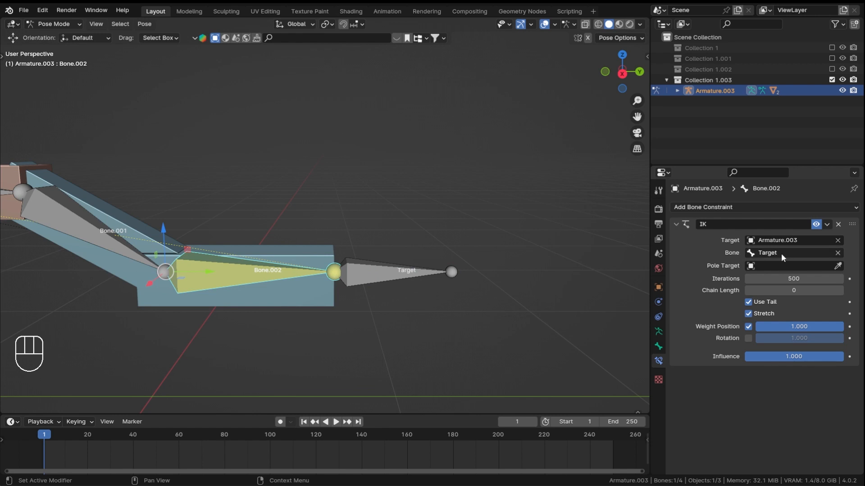
ctrl+middle_drag(357, 197, 410, 254)
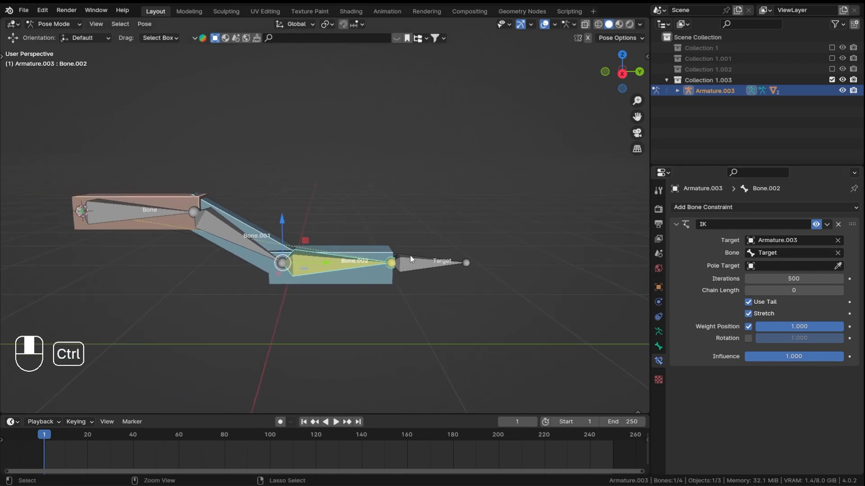
Test-move the Target bone in the global YZ plane to check the IK chain, and cancel the move.
click(415, 257)
key(g)
key(shift+x)
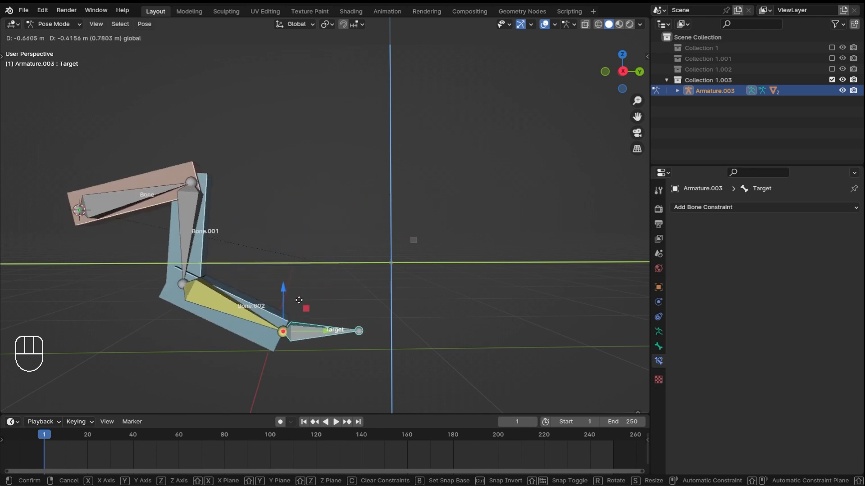
click(360, 268)
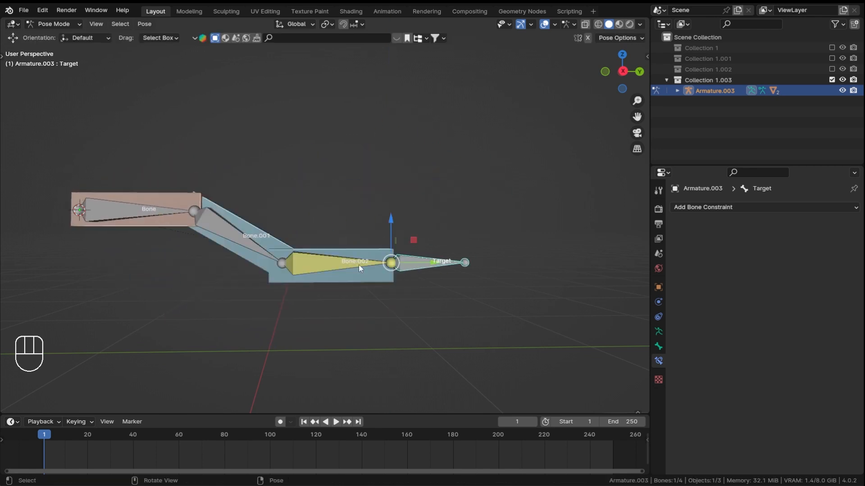
Select the root bone named Bone and examine its Inverse Kinematics settings in the bone properties.
click(234, 239)
click(146, 212)
click(659, 346)
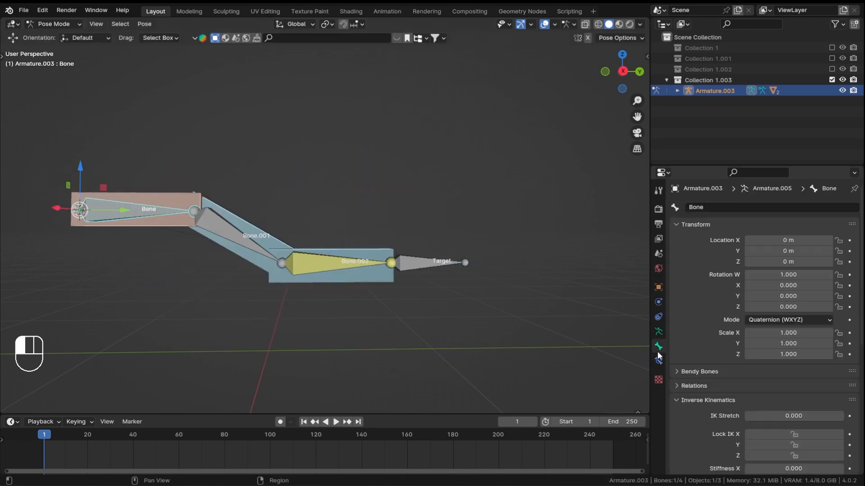
scroll(724, 366, down, 10)
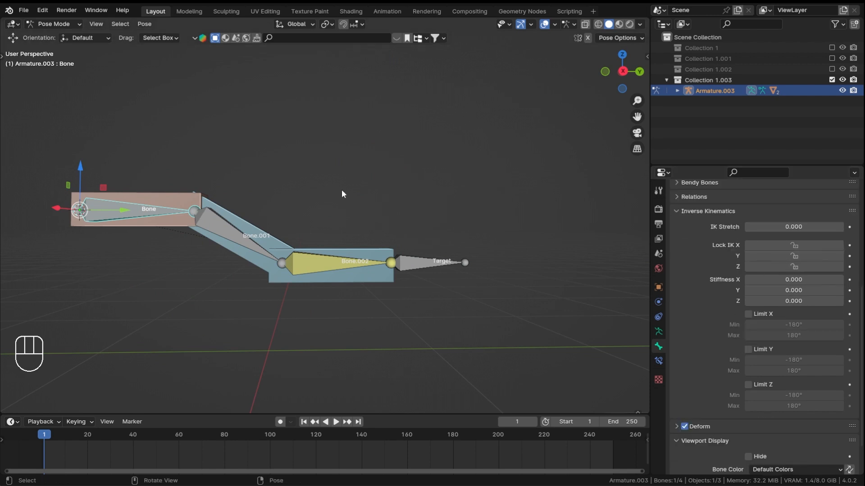
Test-move the Target bone in the global XY plane in wireframe shading from above, and cancel the move.
shift+click(406, 261)
middle_drag(406, 260, 414, 188)
key(alt+z)
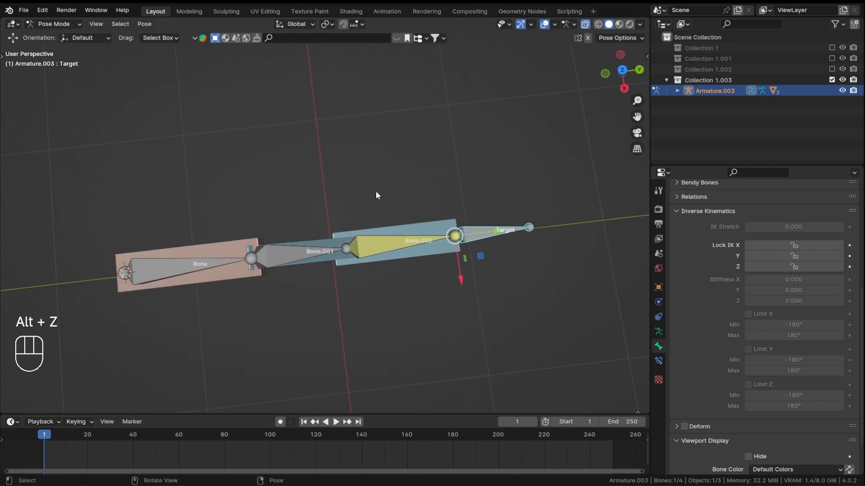
key(z)
key(g)
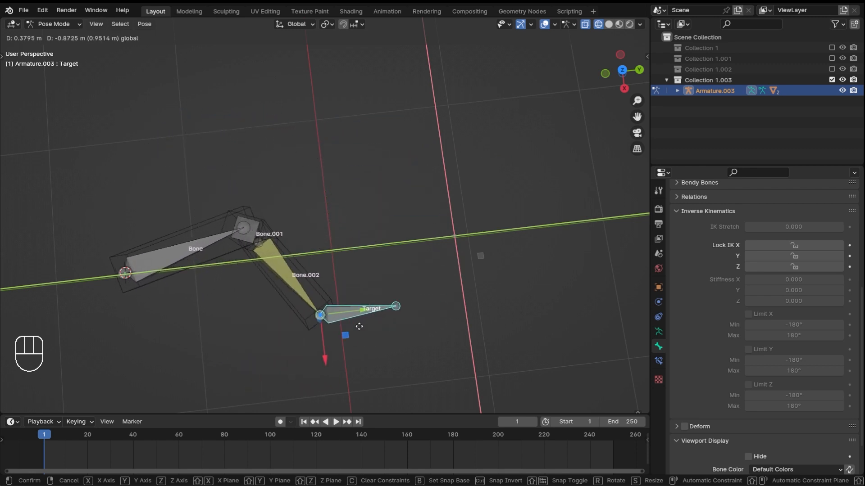
click(475, 255)
key(alt+z)
key(alt+z)
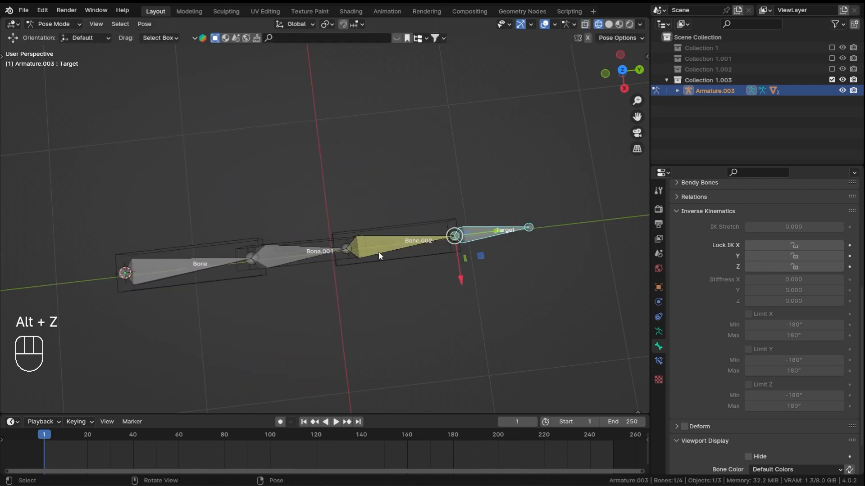
Return to solid shading and test-move the Target bone in the XY plane from an angled view, cancelling the move.
key(z)
click(463, 251)
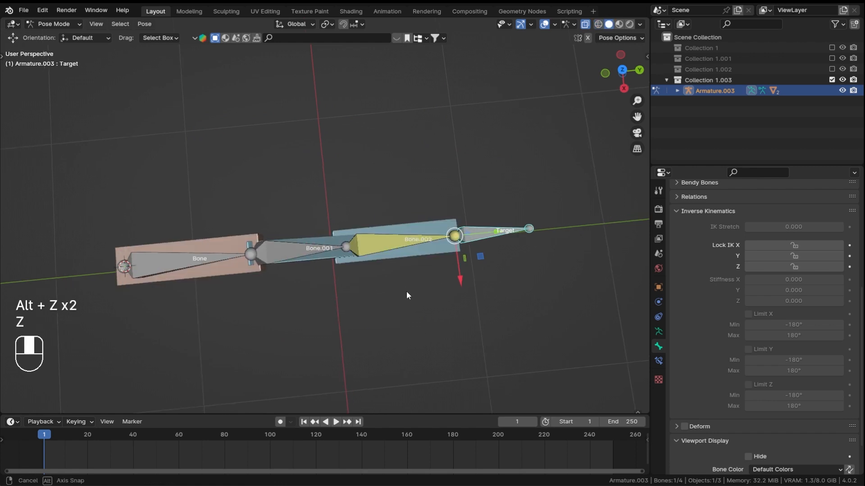
mouse_move(407, 293)
middle_down()
mouse_move(403, 225)
mouse_move(448, 245)
middle_up()
drag(471, 256, 366, 235)
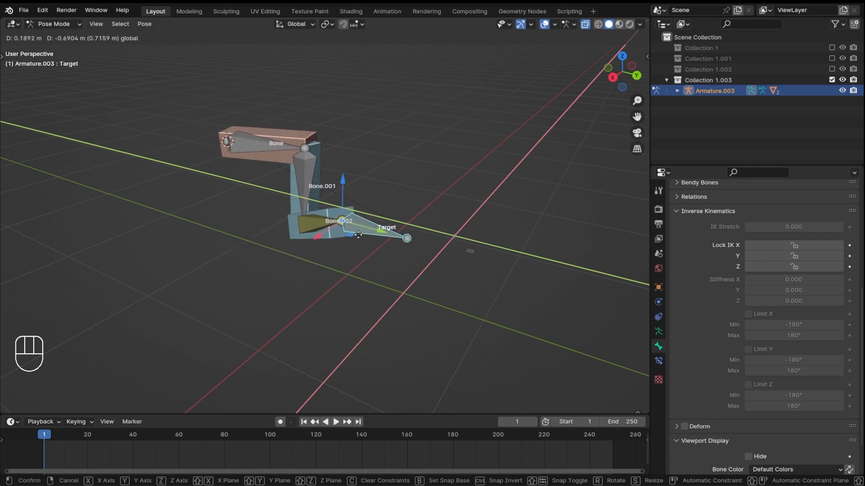
right_click(367, 236)
Select Bone.002 and display the armature's bone axes with their position set to 0.5.
middle_drag(345, 254, 382, 229)
click(375, 261)
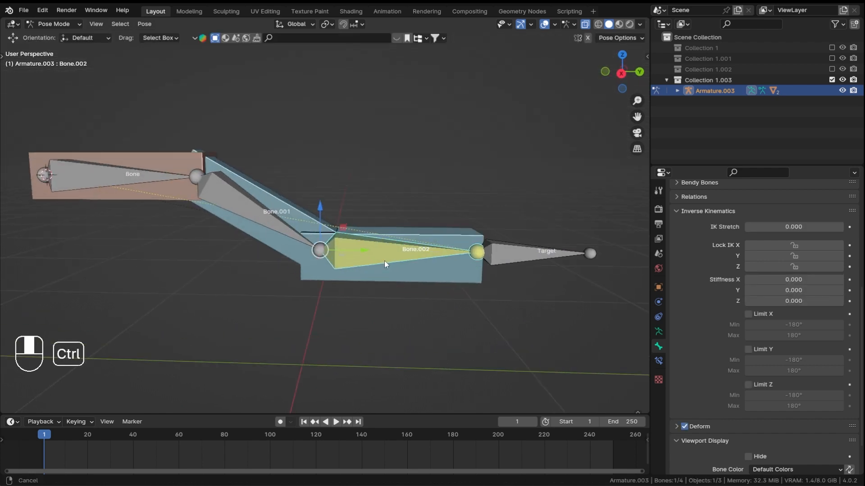
ctrl+middle_drag(385, 260, 389, 227)
click(659, 332)
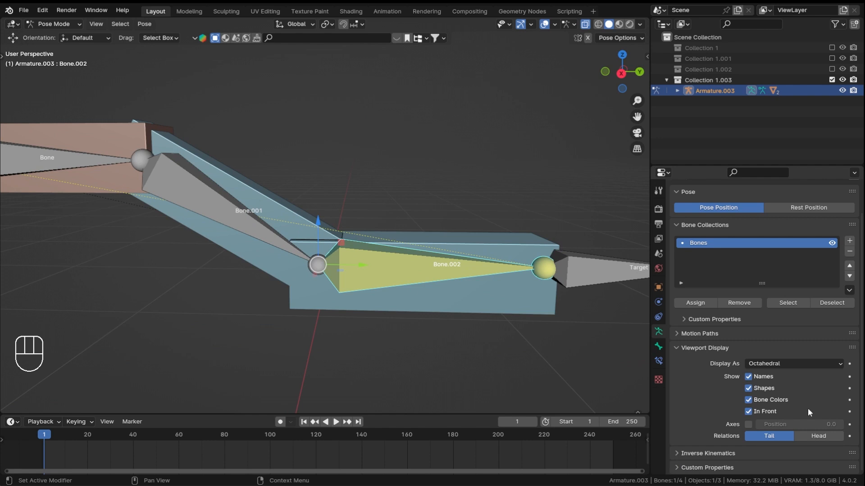
click(749, 425)
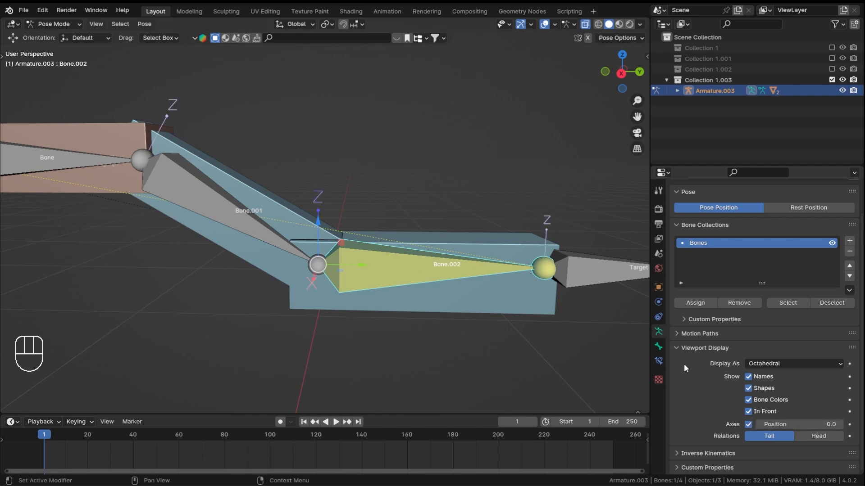
mouse_move(786, 425)
ctrl+mouse_down()
mouse_move(840, 425)
mouse_move(801, 427)
ctrl+mouse_up()
Switch to wireframe shading and examine Bone.002's local axes up close.
mouse_move(469, 304)
middle_down()
mouse_move(444, 299)
mouse_move(371, 220)
middle_up()
mouse_move(378, 230)
ctrl+middle_down()
mouse_move(391, 283)
mouse_move(407, 280)
ctrl+middle_up()
key(z)
ctrl+middle_drag(408, 280, 411, 254)
shift+middle_drag(410, 260, 388, 260)
ctrl+middle_drag(396, 293, 395, 259)
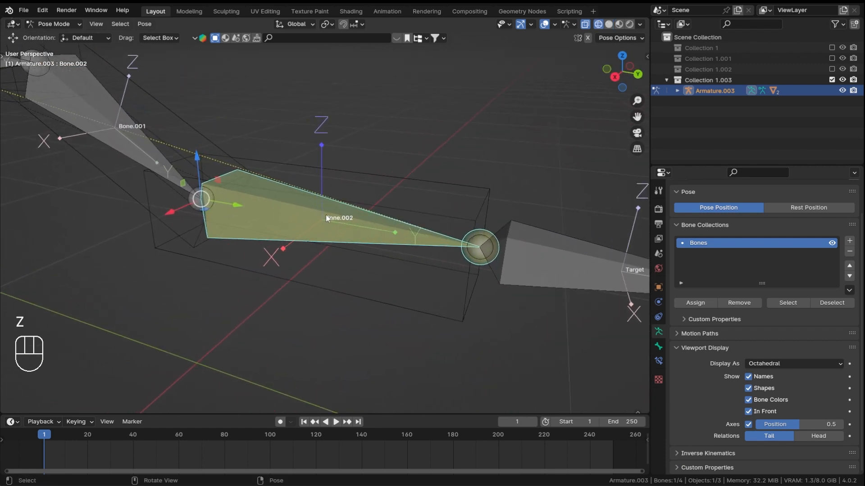
middle_drag(354, 235, 347, 233)
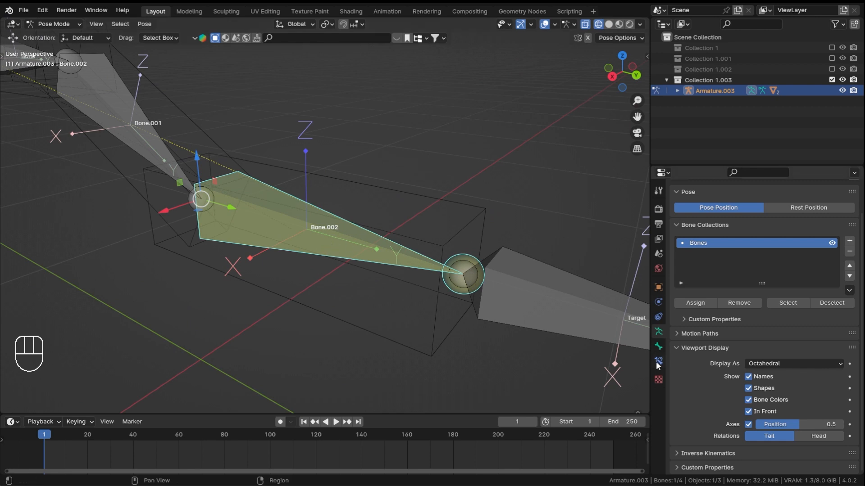
Lock the IK Y and Z axes of Bone.002 in its bone properties.
click(658, 347)
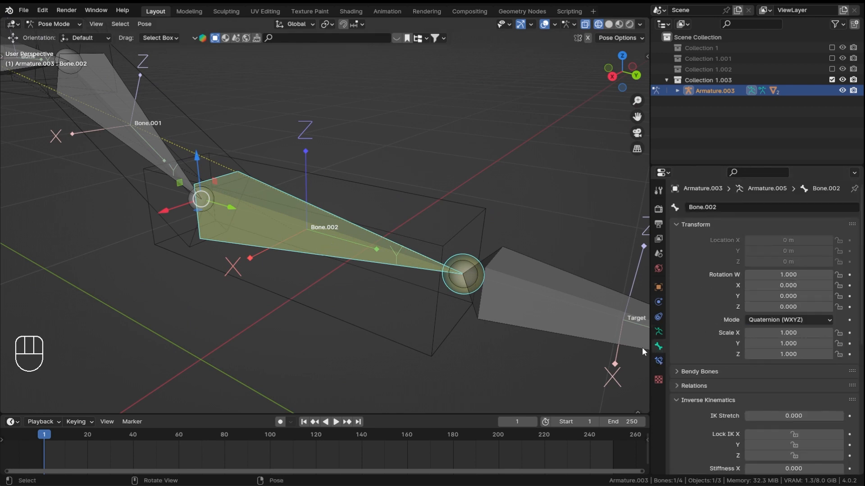
scroll(751, 358, down, 7)
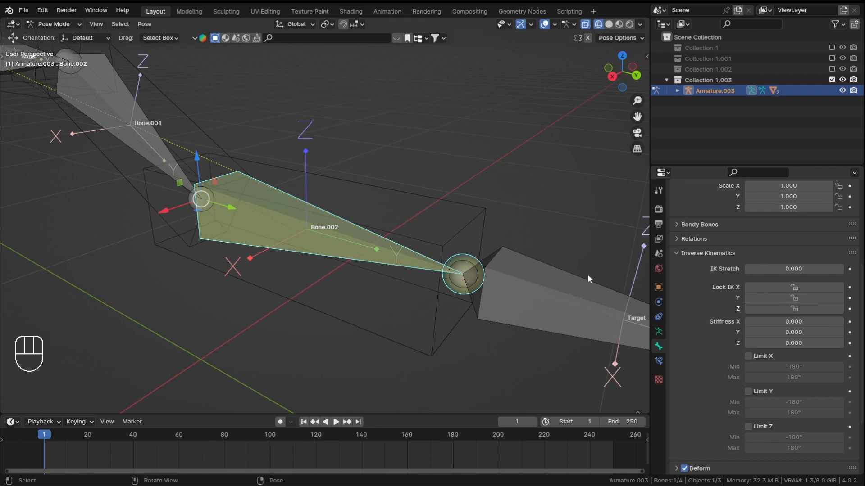
click(781, 299)
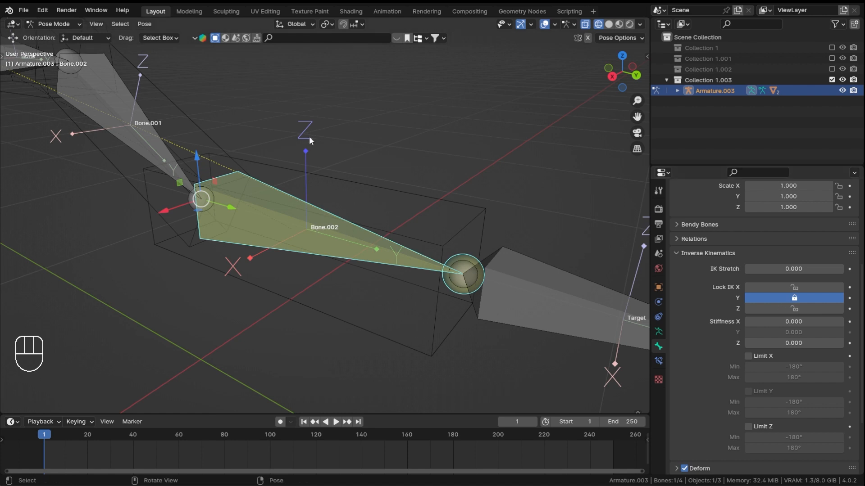
middle_drag(329, 143, 301, 185)
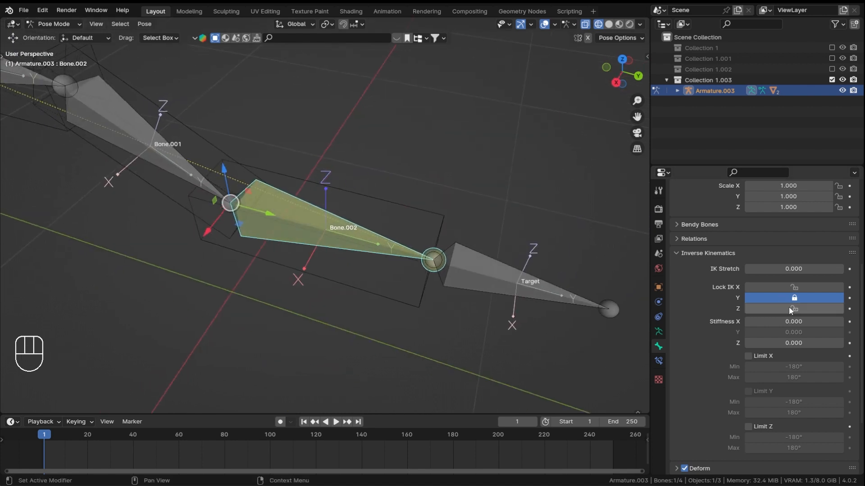
Select Bone.001 and lock its IK Y and Z axes.
mouse_move(337, 269)
shift+middle_down()
mouse_move(324, 234)
mouse_move(349, 263)
shift+middle_up()
click(326, 238)
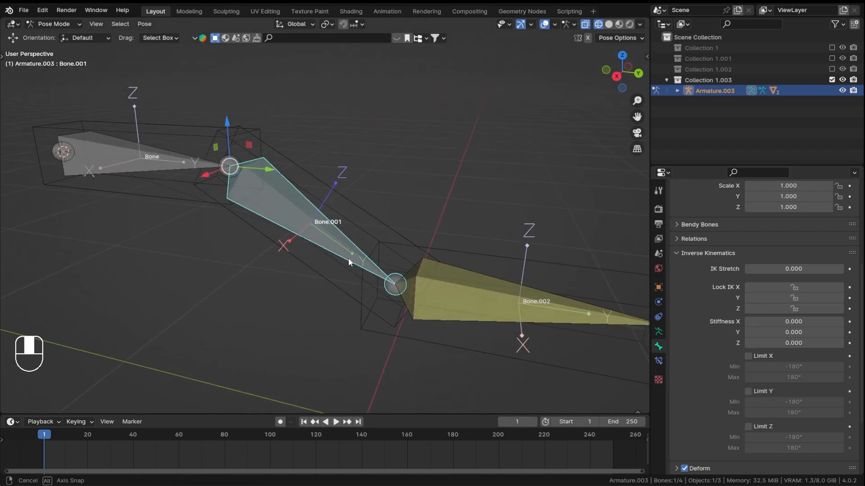
click(803, 299)
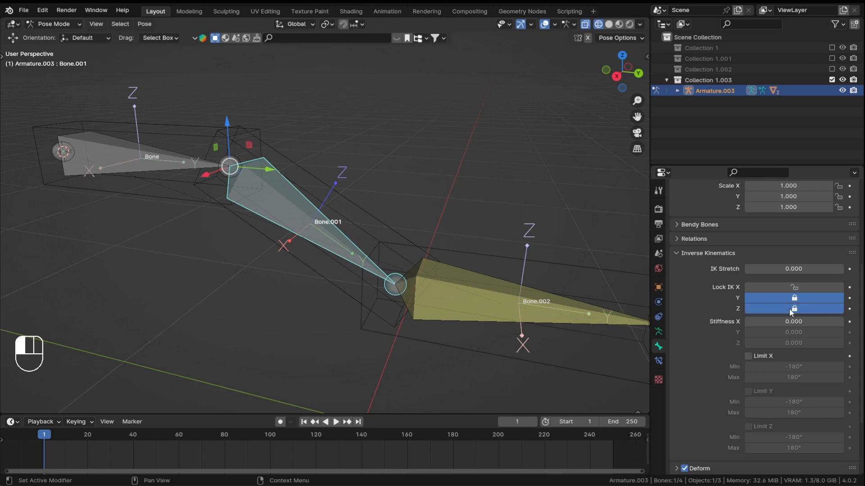
Select the root bone, inspect its local axes, and lock its IK Y and Z axes.
shift+middle_drag(296, 235, 352, 292)
middle_drag(264, 248, 320, 244)
click(339, 248)
ctrl+middle_drag(336, 277, 405, 273)
shift+middle_drag(404, 273, 383, 284)
scroll(337, 223, up, 1)
middle_drag(337, 223, 366, 269)
scroll(403, 320, down, 3)
shift+middle_drag(404, 323, 325, 361)
shift+middle_drag(263, 291, 351, 274)
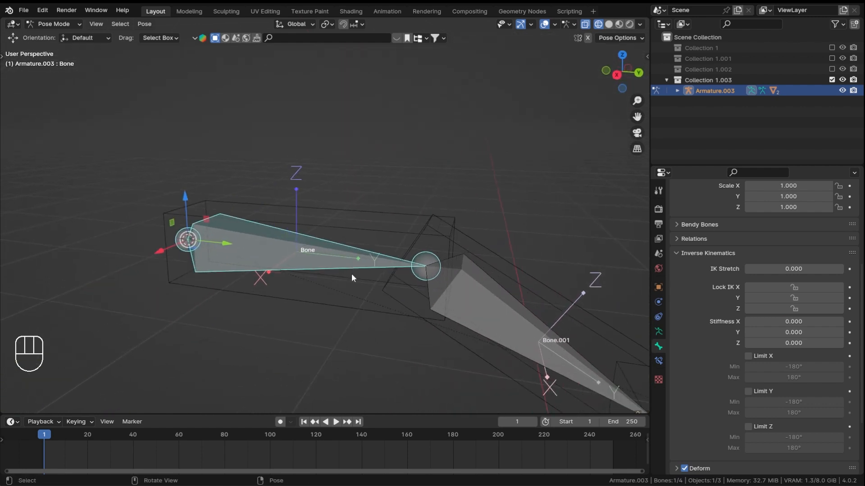
ctrl+middle_drag(351, 315, 366, 296)
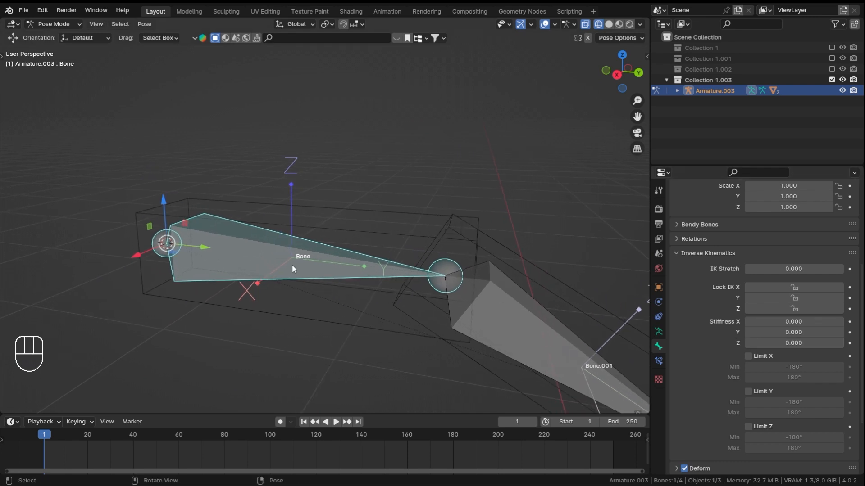
click(787, 298)
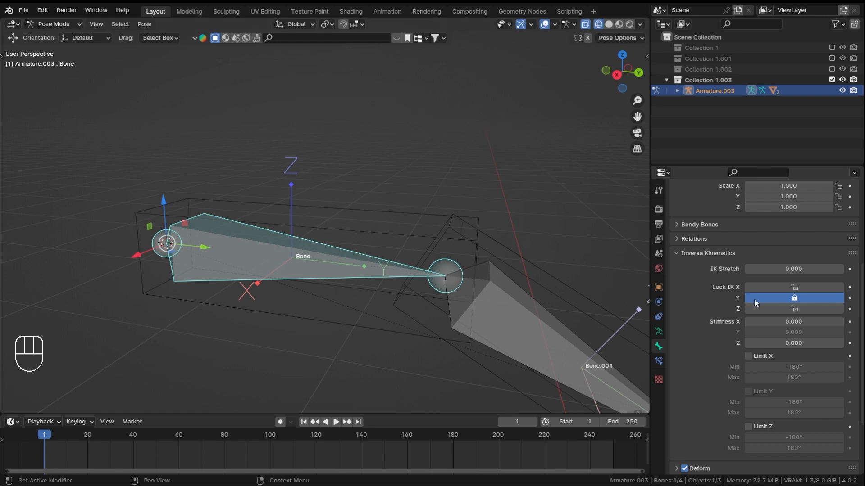
Test-move the Target bone in the XY plane from above to check the locked IK chain, and cancel the move.
ctrl+middle_drag(504, 207, 500, 252)
middle_drag(488, 201, 466, 226)
middle_drag(475, 254, 511, 288)
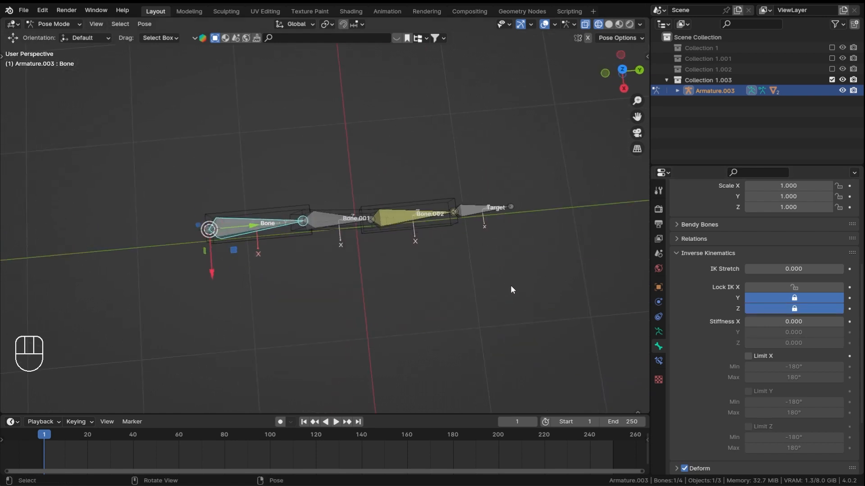
click(486, 210)
shift+middle_drag(485, 210, 509, 276)
key(g)
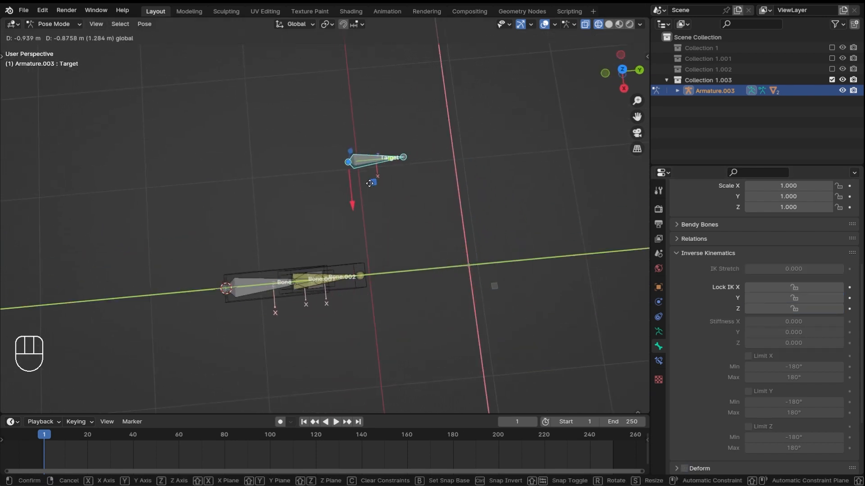
click(490, 286)
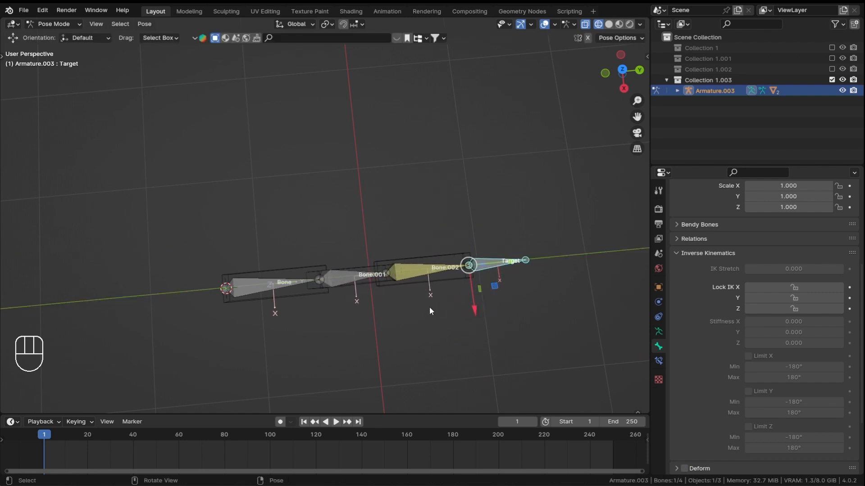
Try to rotate the root bone about the global Z axis, and cancel the rotation.
middle_drag(429, 310, 400, 224)
click(260, 231)
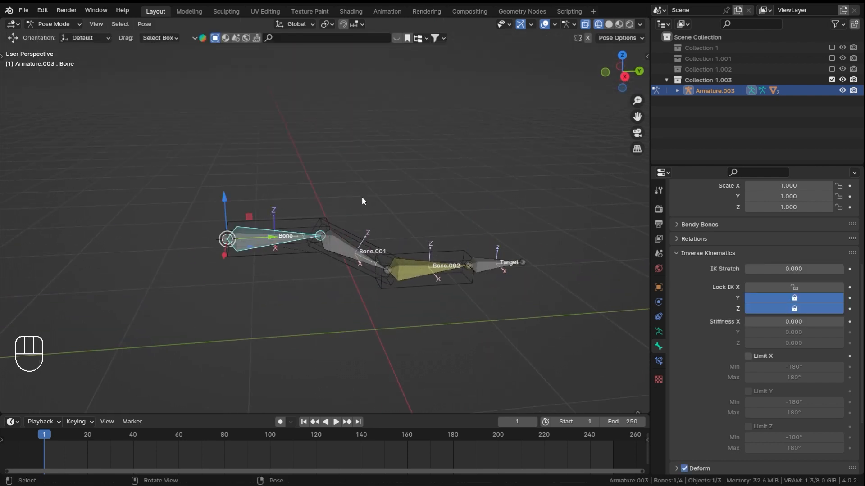
key(r)
key(z)
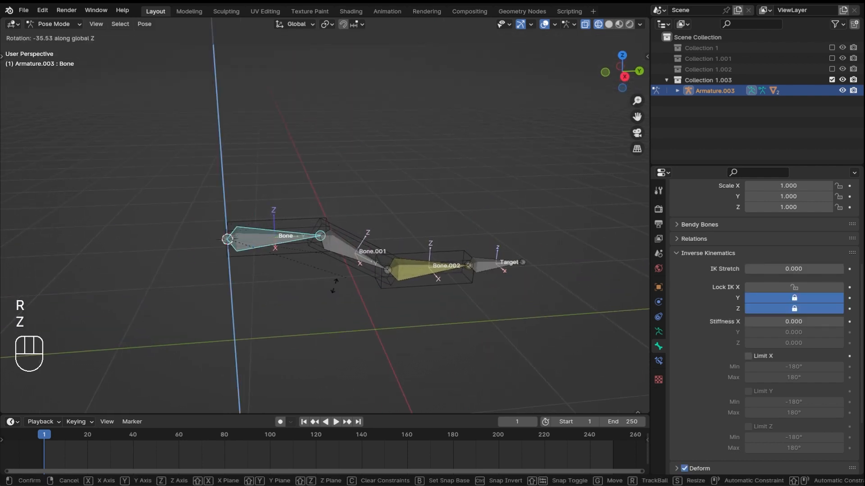
right_click(367, 201)
ctrl+middle_drag(344, 303, 339, 251)
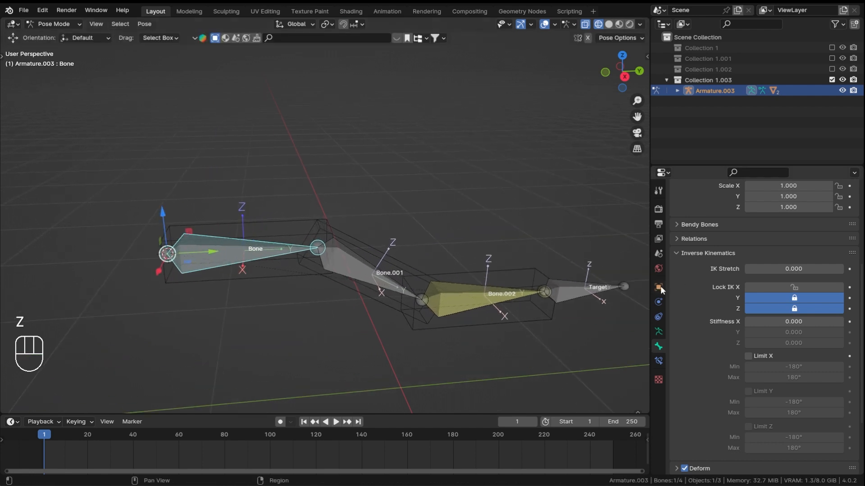
Test-move the Target bone in the XY plane from above and in the YZ plane from the side, cancelling both moves.
middle_drag(458, 304, 470, 314)
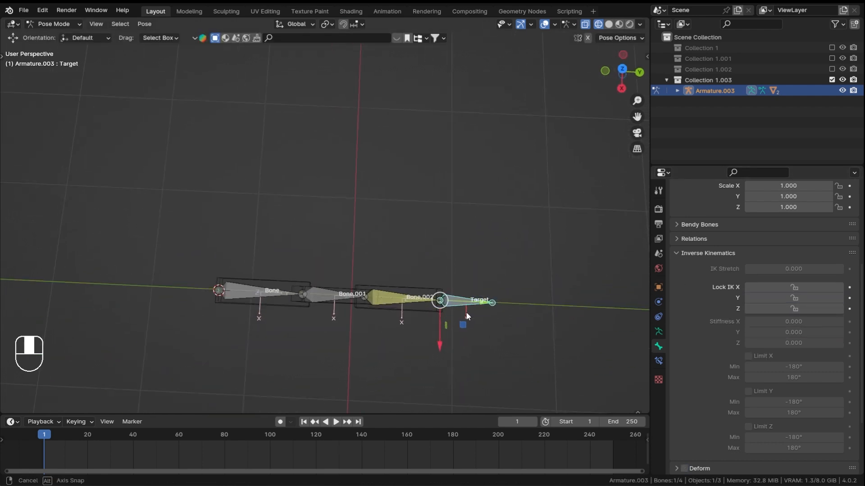
drag(464, 325, 406, 321)
right_click(405, 320)
middle_drag(395, 341, 384, 215)
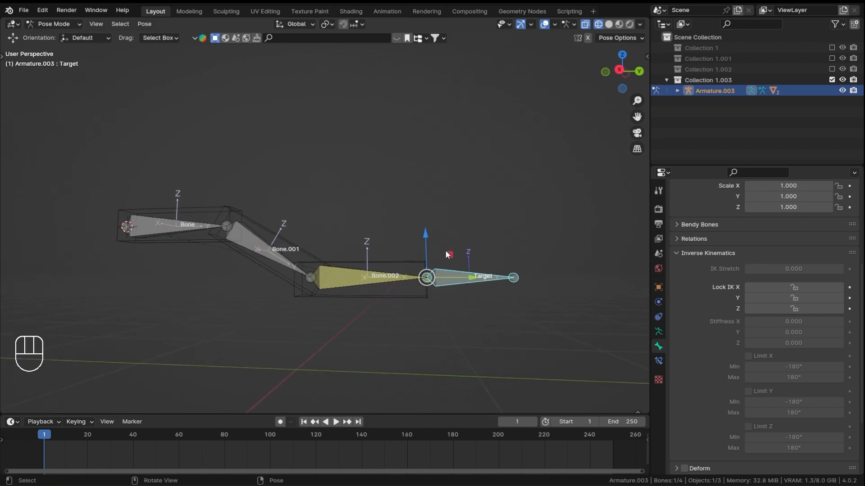
mouse_move(447, 254)
mouse_down()
mouse_move(430, 214)
mouse_move(361, 225)
mouse_move(363, 306)
mouse_move(319, 336)
mouse_move(318, 311)
mouse_move(443, 249)
mouse_up()
Select Bone.002 and review its Y and Z IK locks against its local axes.
click(321, 275)
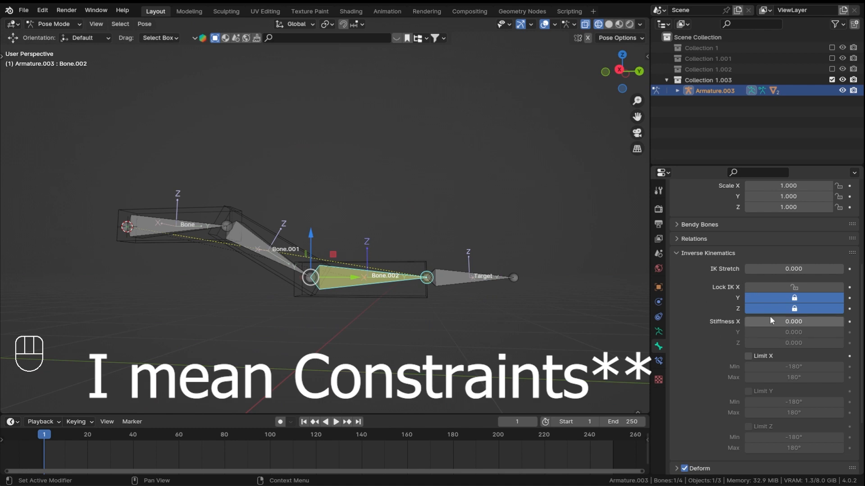
middle_drag(415, 236, 306, 301)
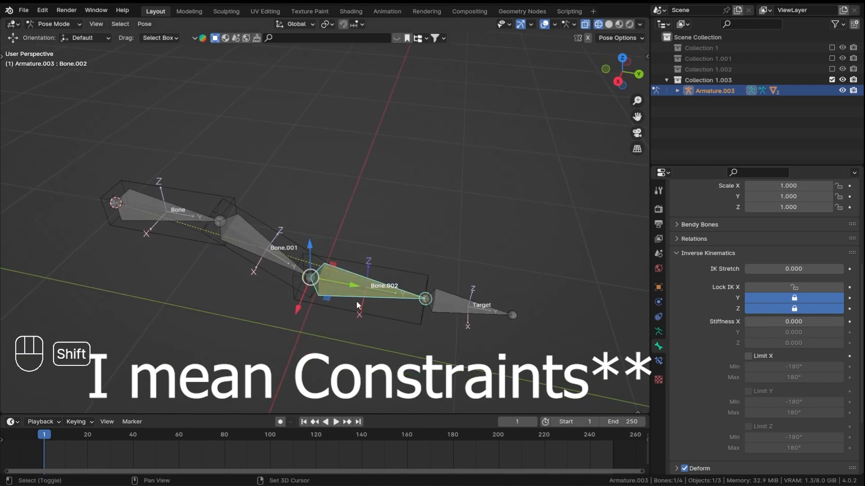
middle_drag(358, 305, 426, 224)
Test-move the Target bone twice with the global X axis excluded to check the chain's bending, cancelling both moves.
shift+click(426, 222)
middle_drag(429, 254, 412, 301)
key(g)
key(shift+x)
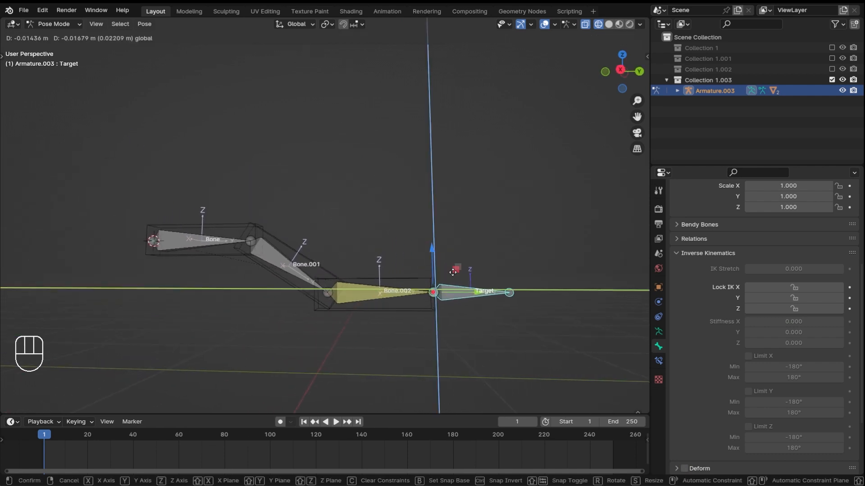
click(412, 317)
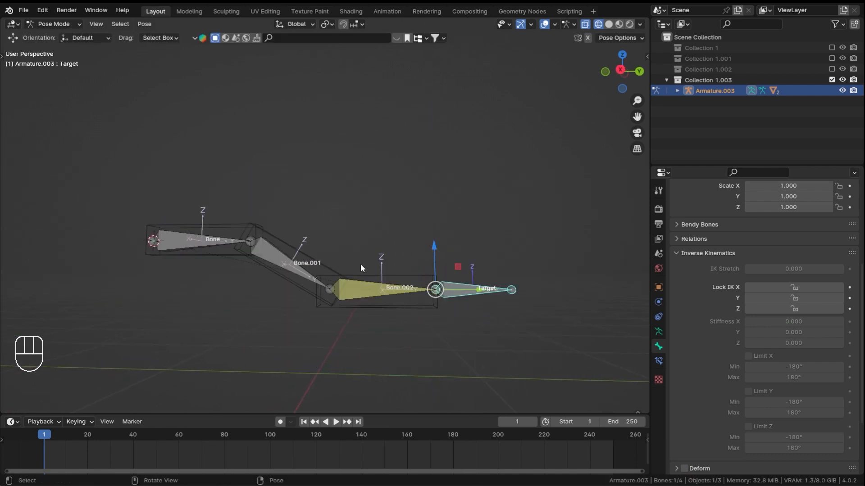
key(g)
key(shift+x)
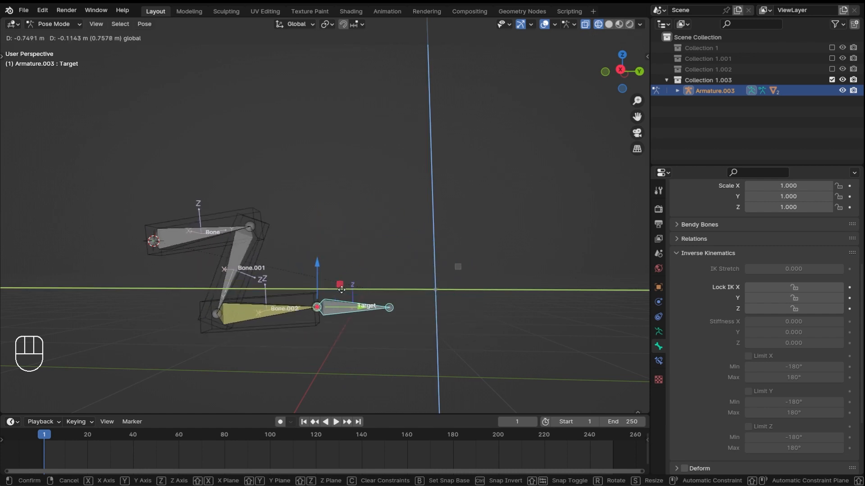
click(377, 272)
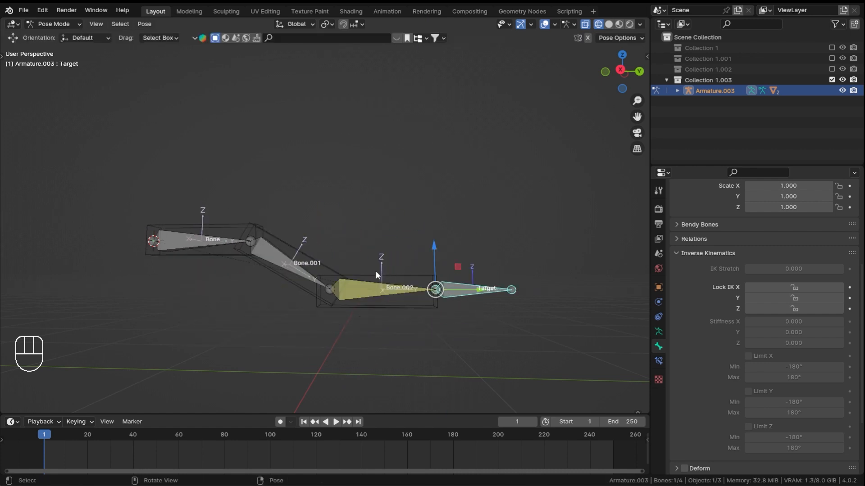
Set the root bone's IK stiffness to 0.990 on X and Z, and test-move the Target bone, cancelling the move.
click(214, 242)
shift+middle_drag(278, 253, 268, 244)
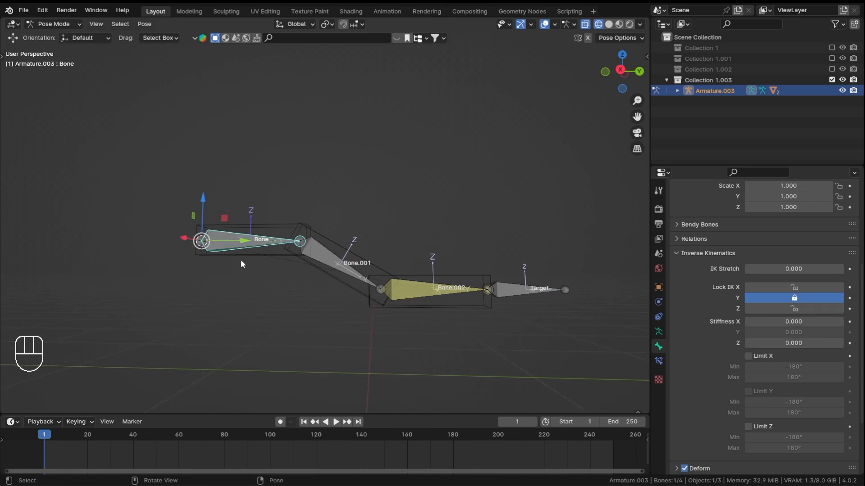
drag(779, 322, 833, 322)
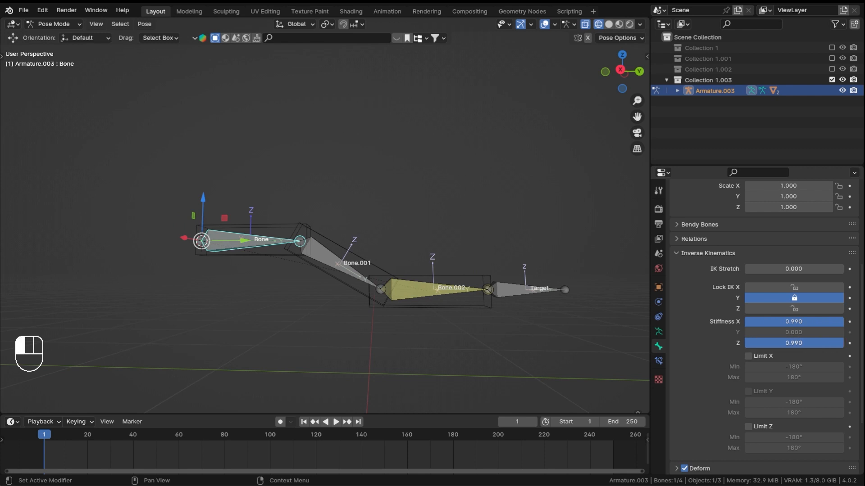
click(511, 293)
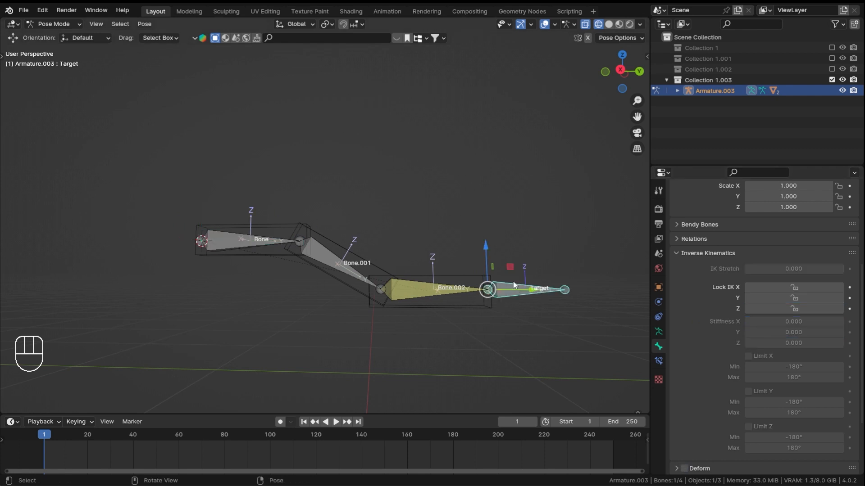
drag(510, 266, 454, 291)
right_click(454, 291)
Set the root bone's IK stiffness to 0.700 on X and 0.950 on Z, and test-move the Target bone.
click(253, 244)
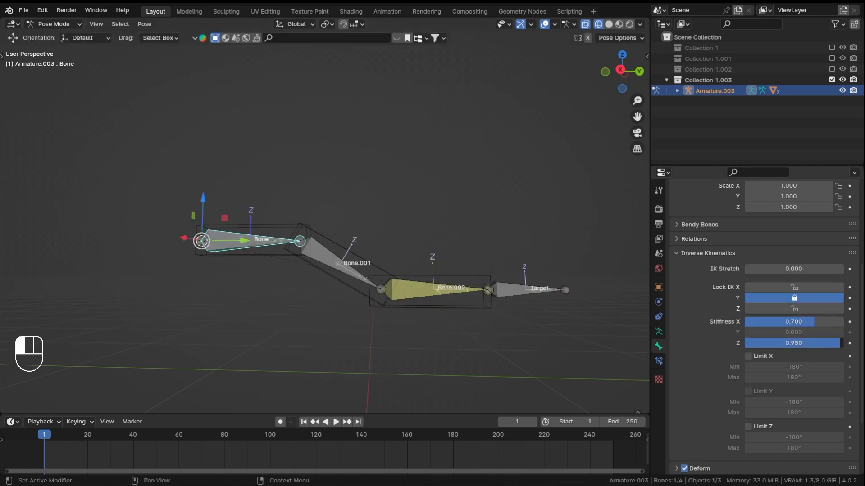
click(518, 289)
mouse_move(510, 265)
mouse_down()
mouse_move(442, 192)
mouse_move(464, 236)
mouse_move(509, 275)
mouse_up()
Set Bone.001's IK stiffness on X to 0.800 and test-move the Target bone, cancelling the move.
click(341, 272)
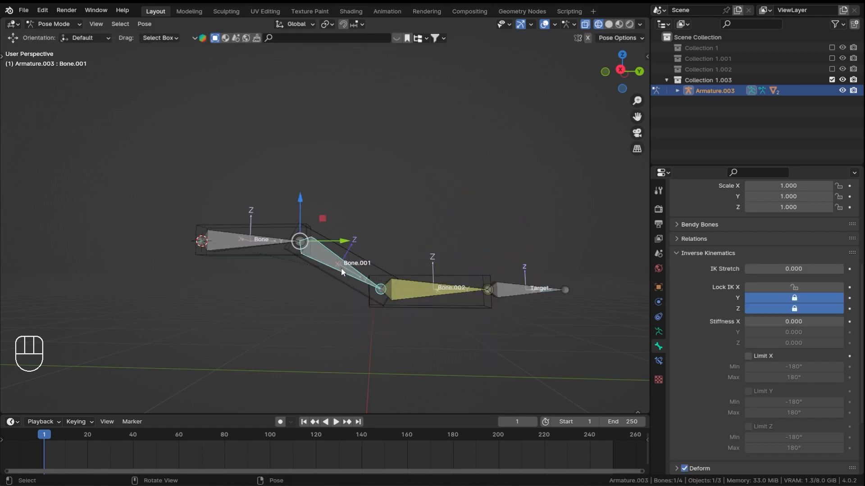
drag(795, 321, 796, 321)
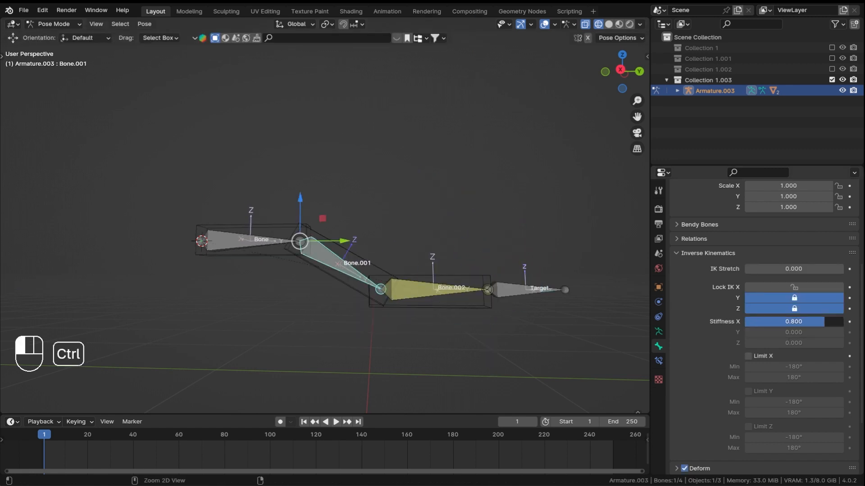
click(527, 286)
drag(518, 274, 428, 270)
click(658, 361)
right_click(427, 270)
Return to Object Mode with solid shading and select the armature of the beam arm.
shift+middle_drag(461, 191, 449, 229)
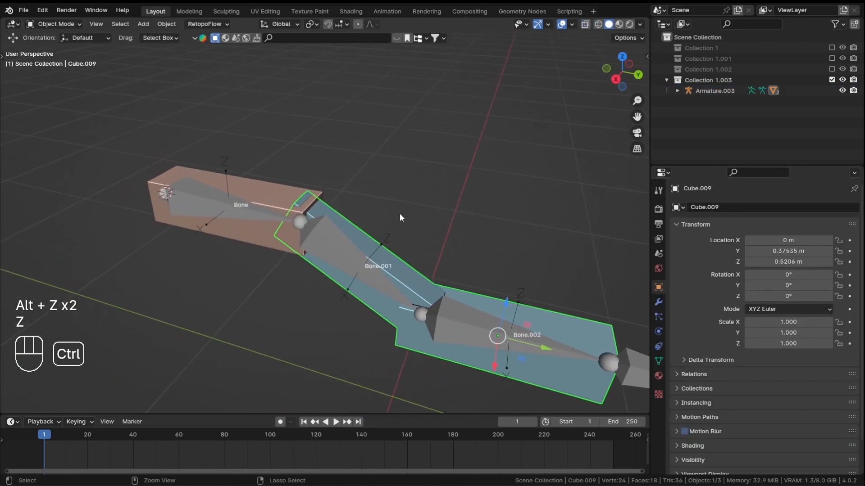
click(331, 231)
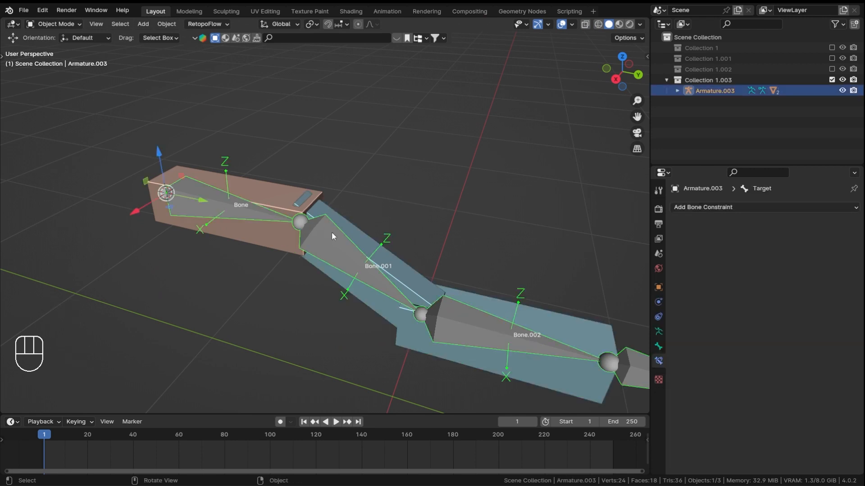
ctrl+middle_drag(416, 205, 372, 199)
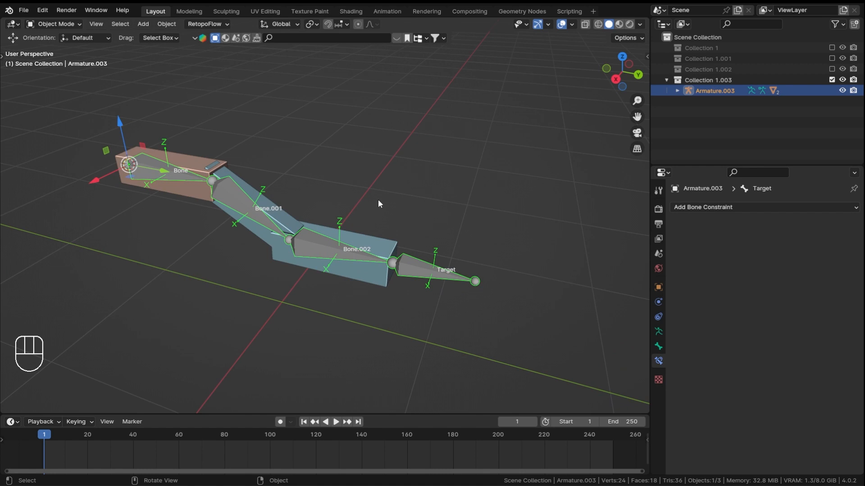